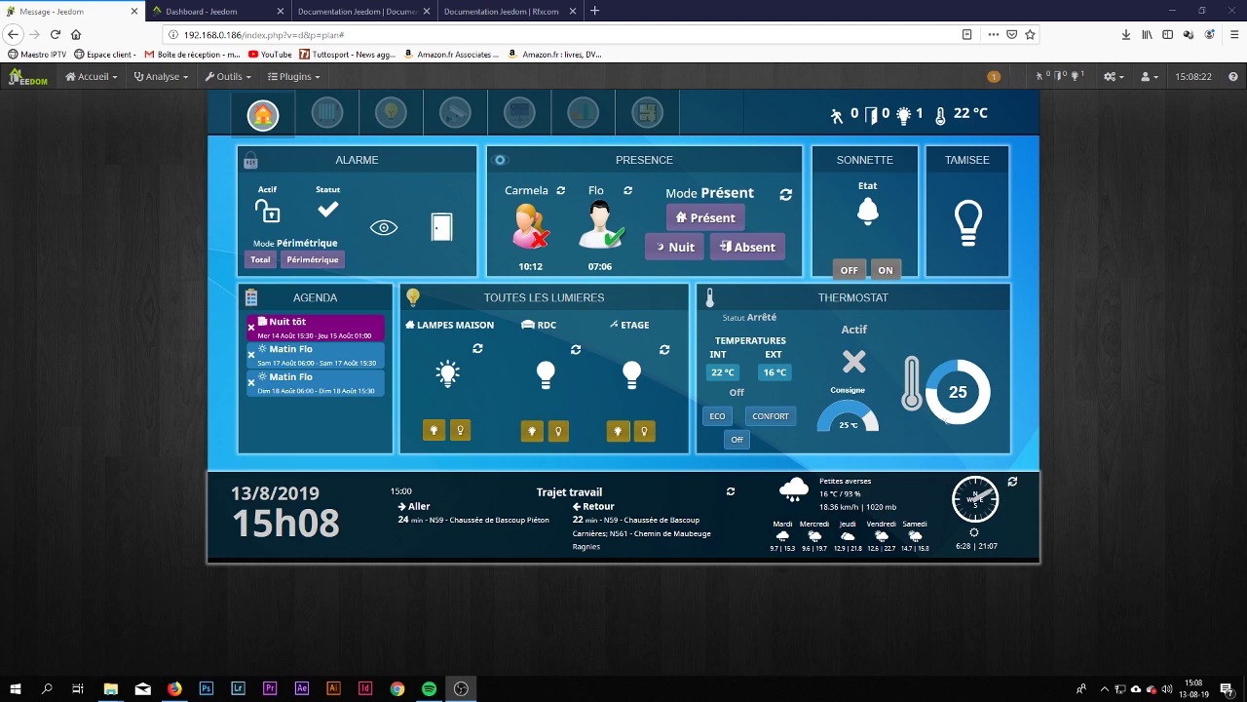
Open the plugin management page.
click(356, 10)
click(297, 83)
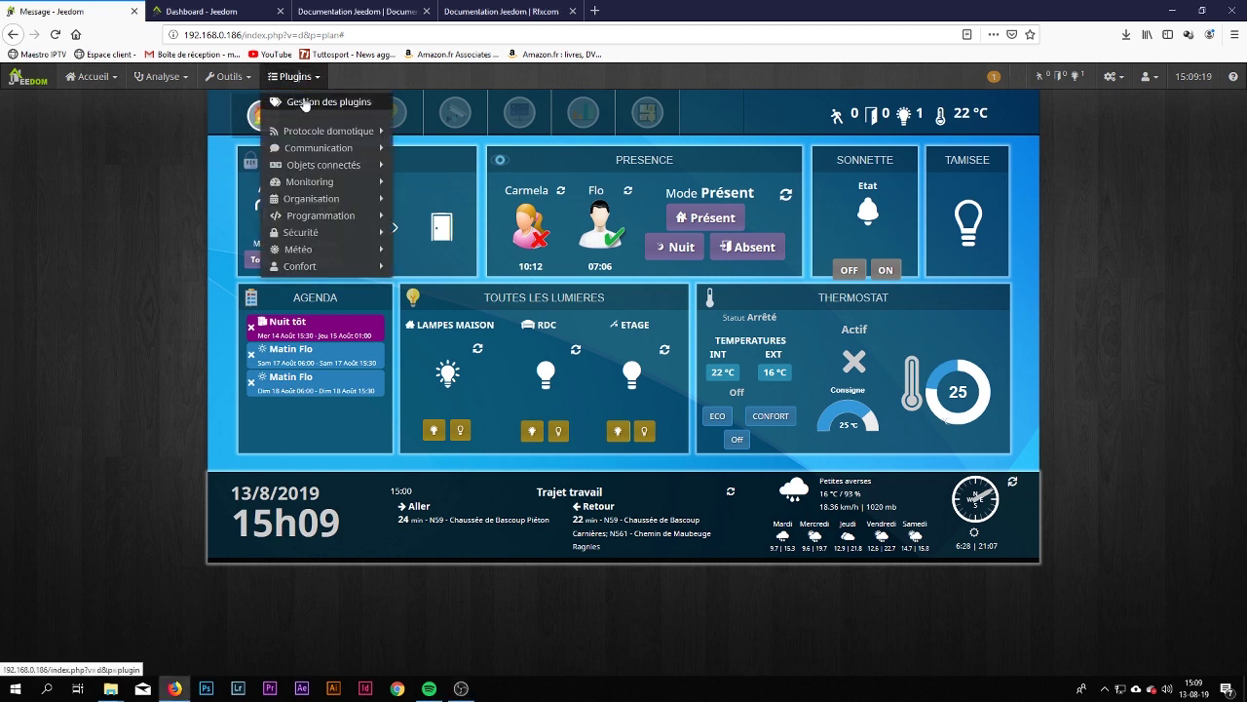
click(305, 103)
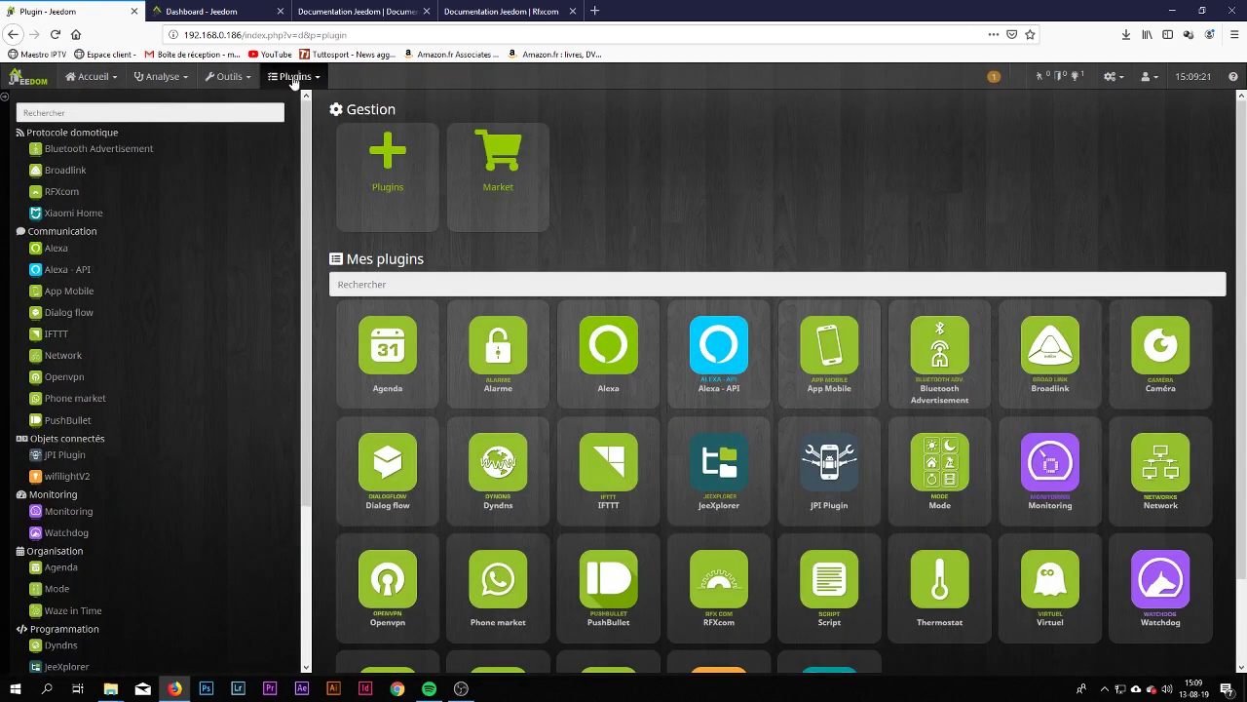
click(295, 77)
click(302, 101)
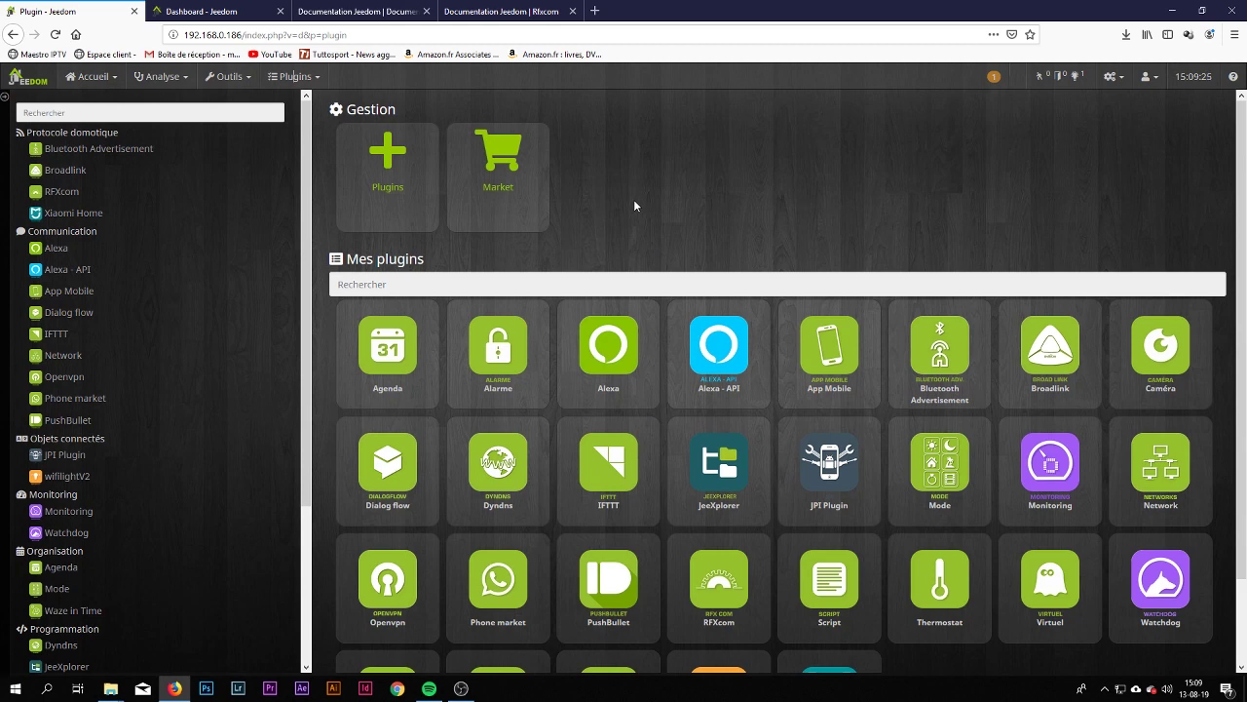
Open the plugin Market and search it for "rfxcom".
click(492, 168)
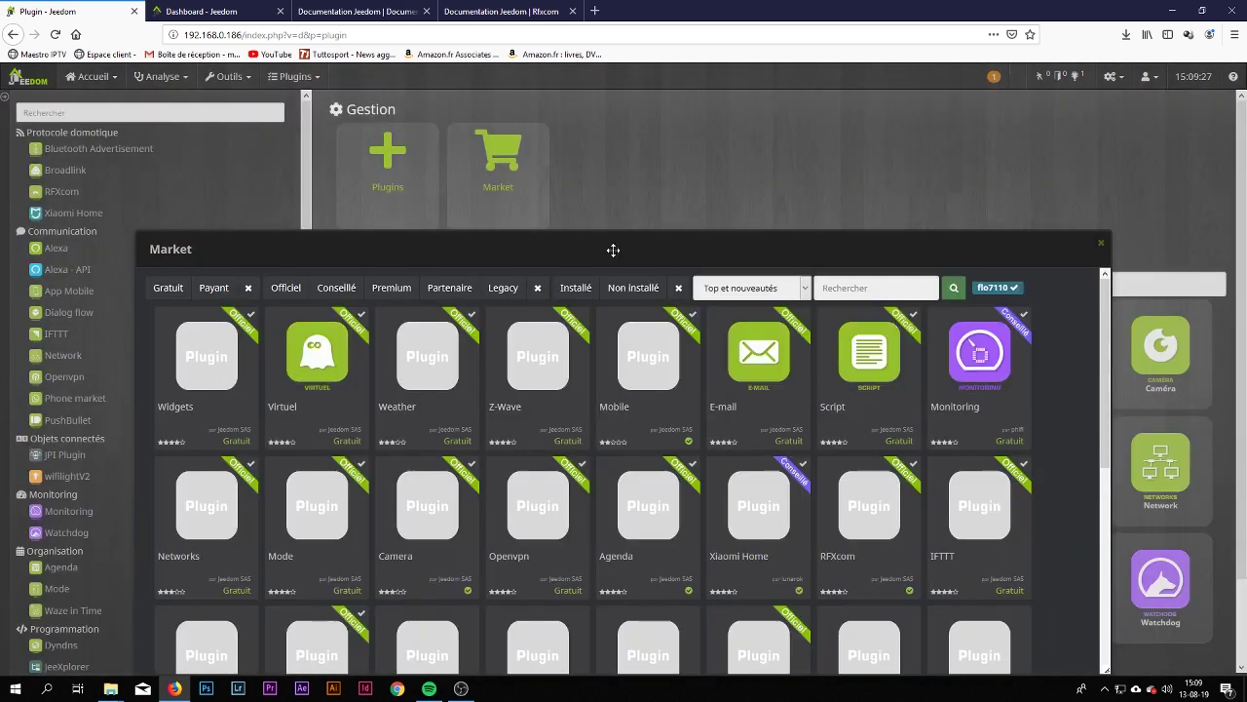
drag(613, 251, 668, 116)
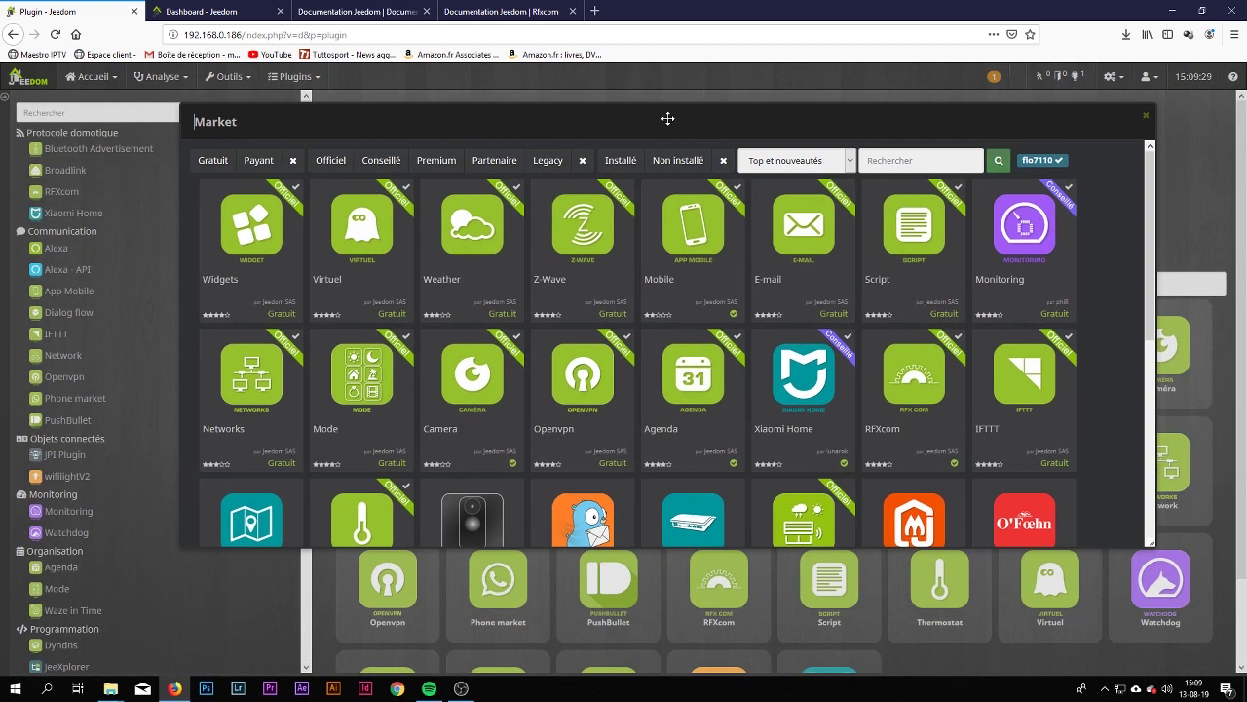
drag(767, 129, 758, 95)
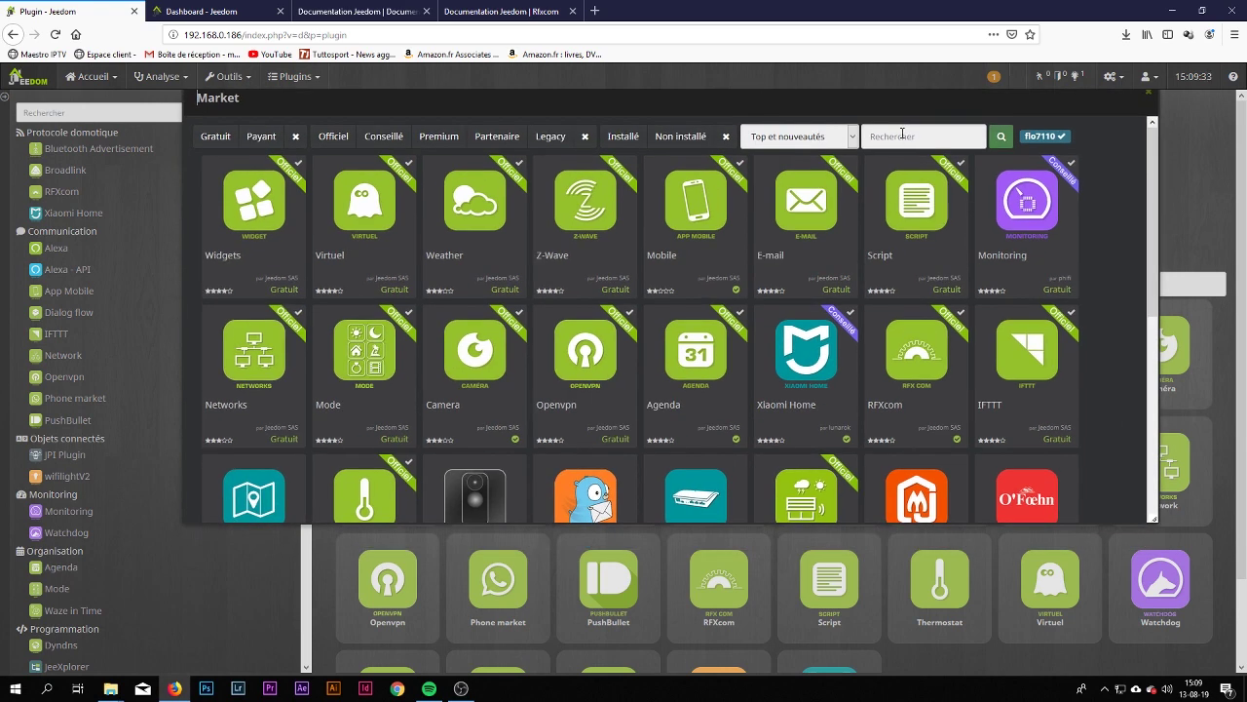
click(899, 133)
text(rfxcom)
key(Return)
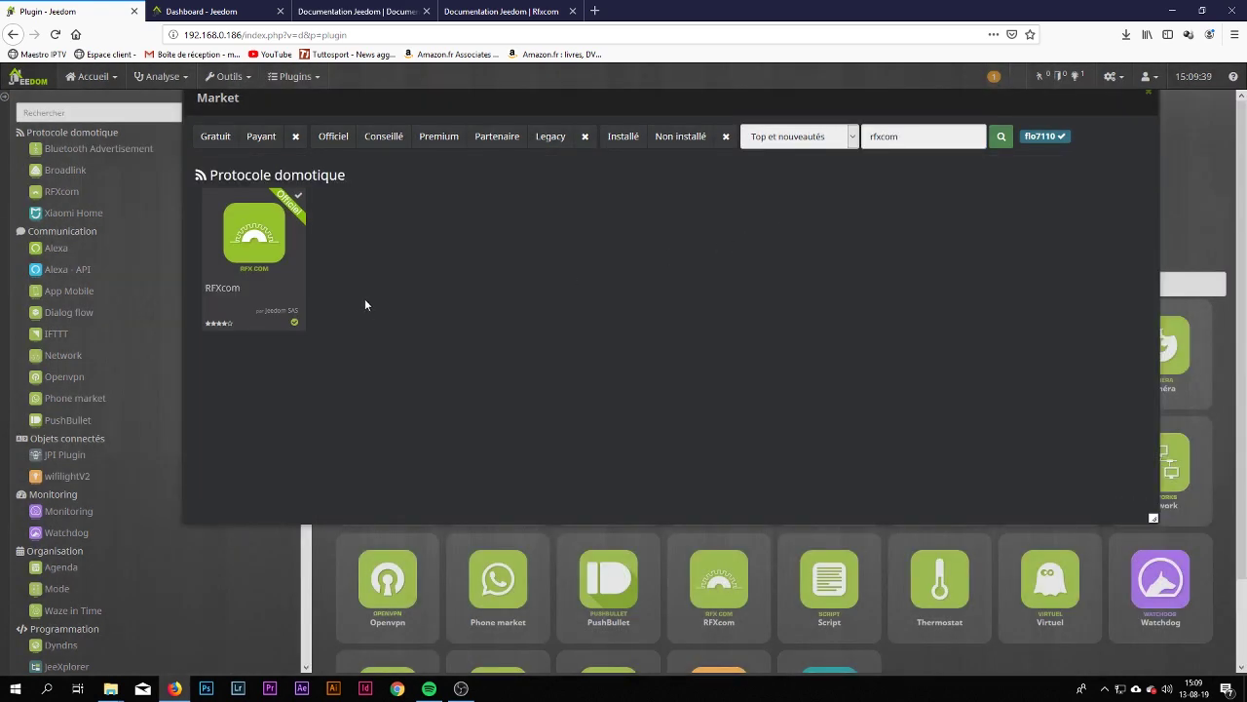
View the RFXcom plugin's Market page with its installation options, then close the Market.
click(268, 257)
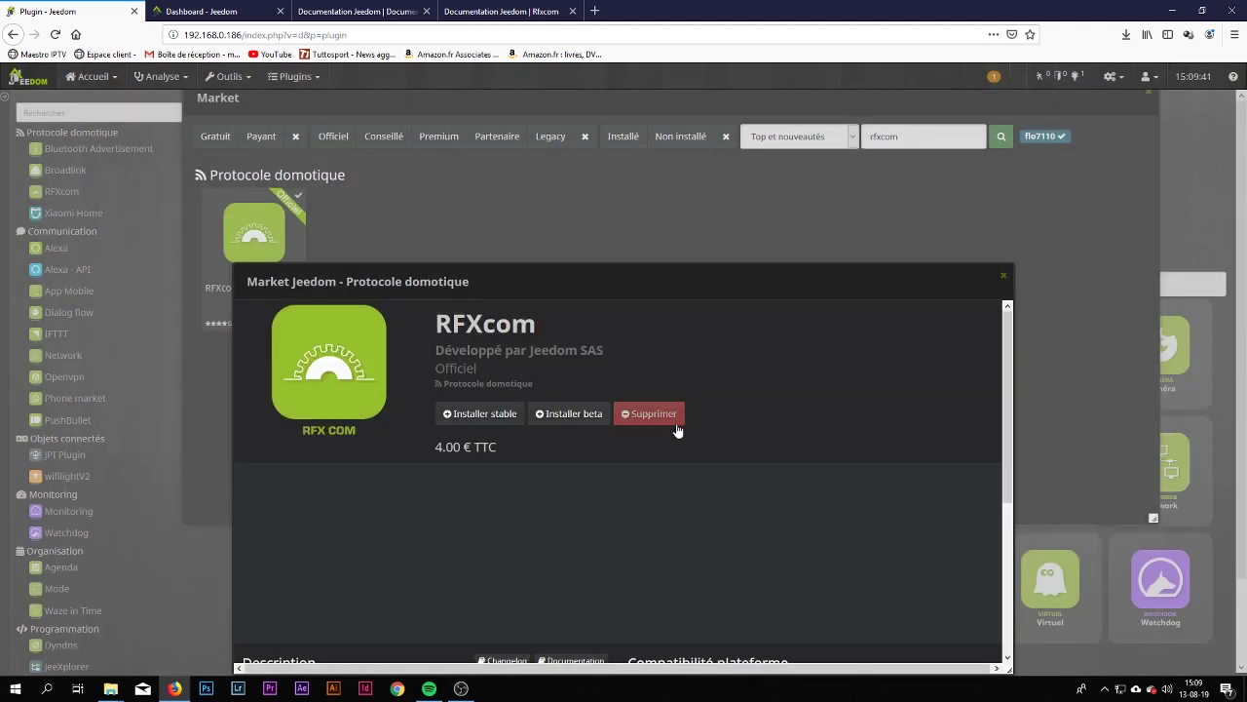
drag(634, 289, 625, 192)
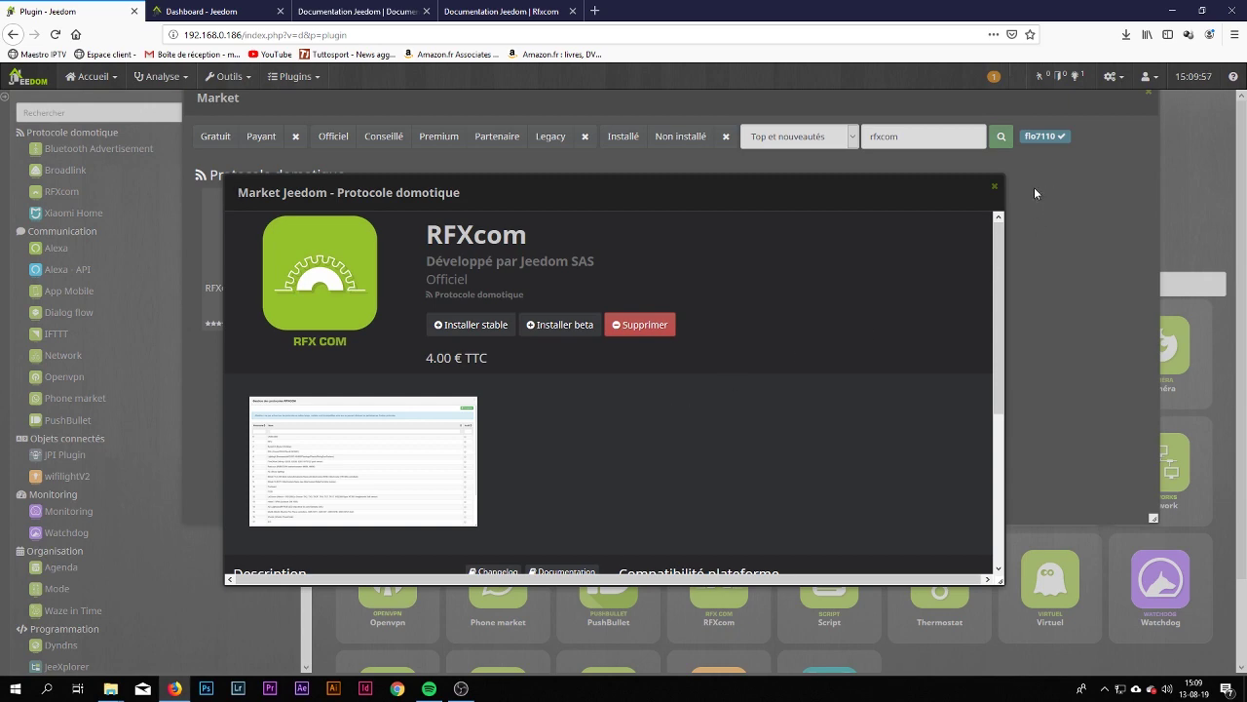
click(994, 186)
click(1151, 95)
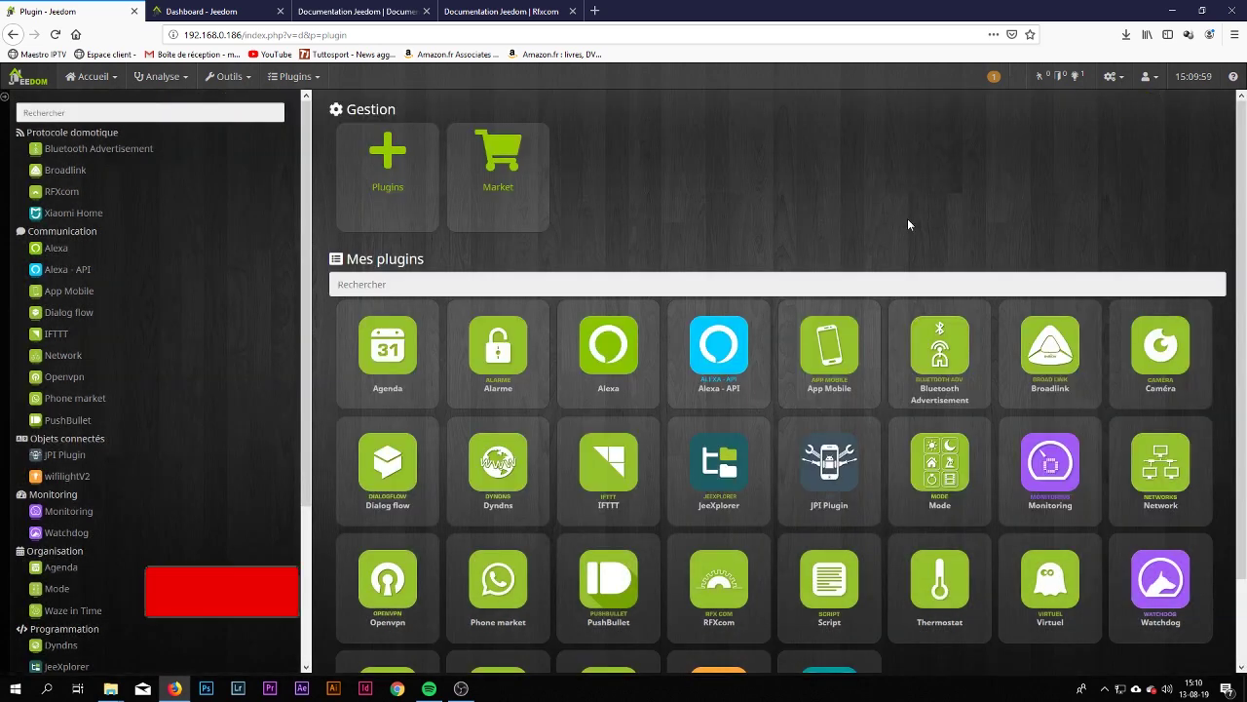
Open the RFXcom plugin's configuration and review its daemon settings and the available RFXcom ports.
scroll(820, 397, down, 2)
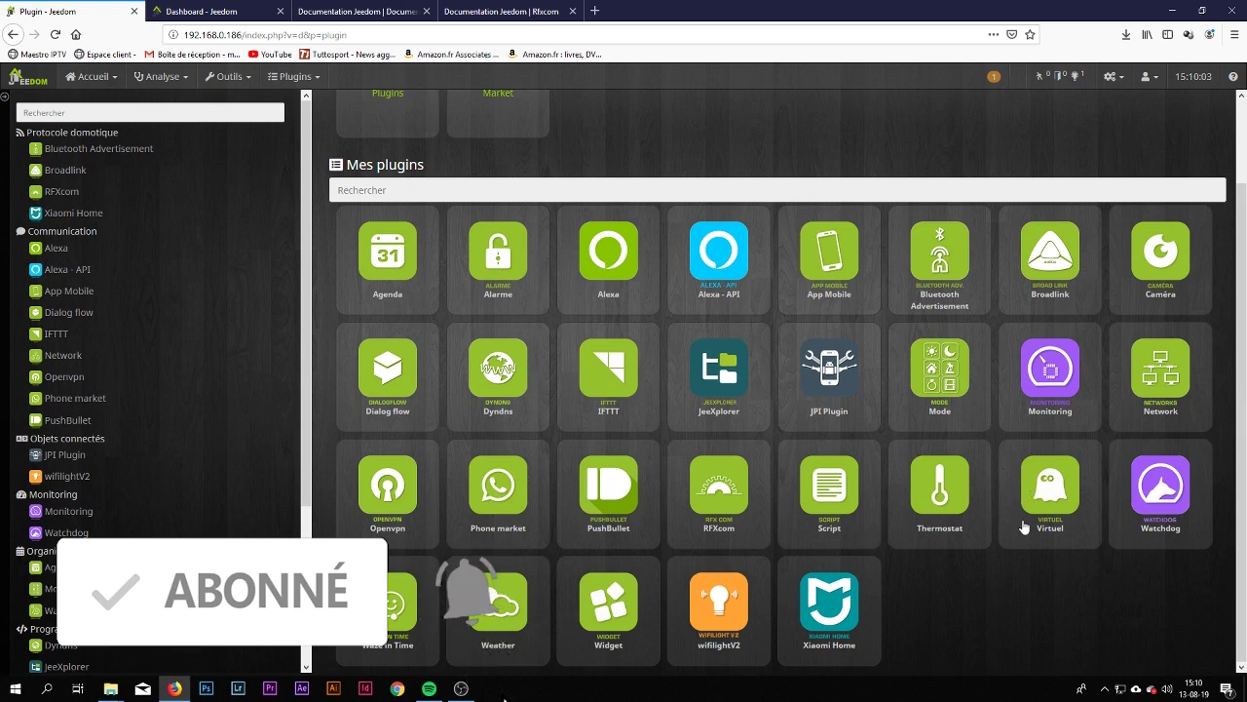
click(713, 515)
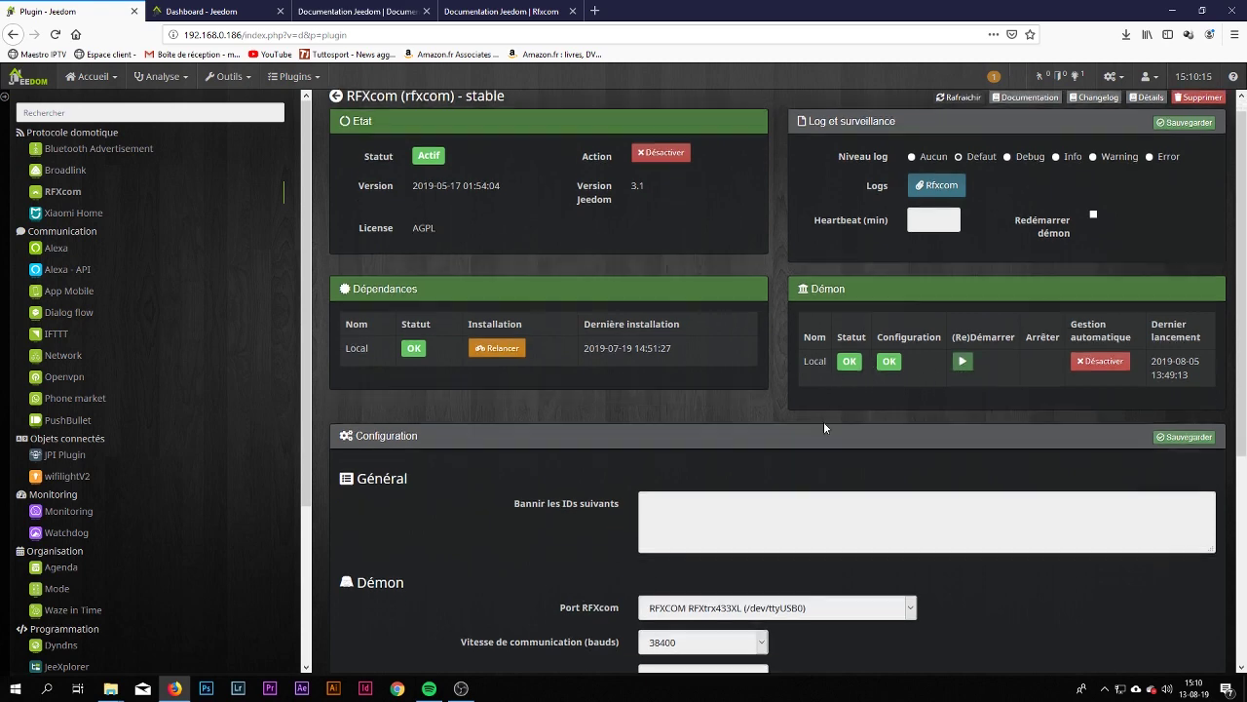
scroll(824, 421, down, 4)
click(797, 284)
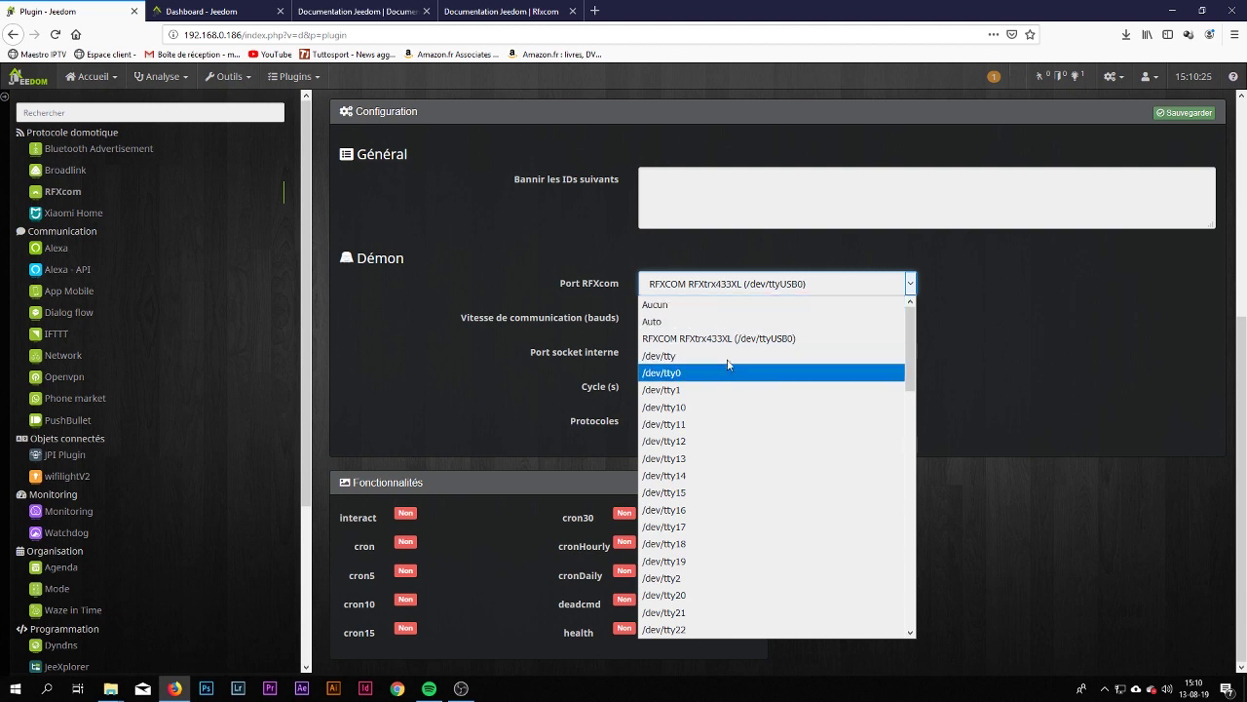
click(1043, 328)
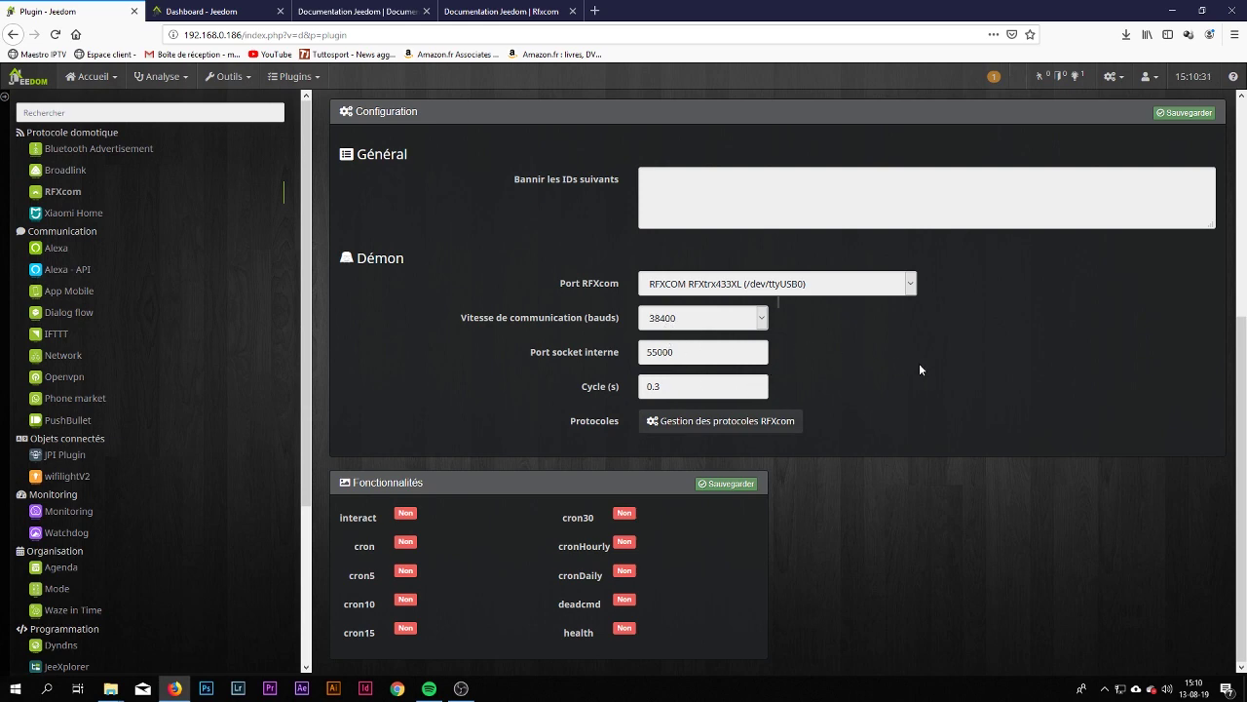
scroll(920, 365, up, 5)
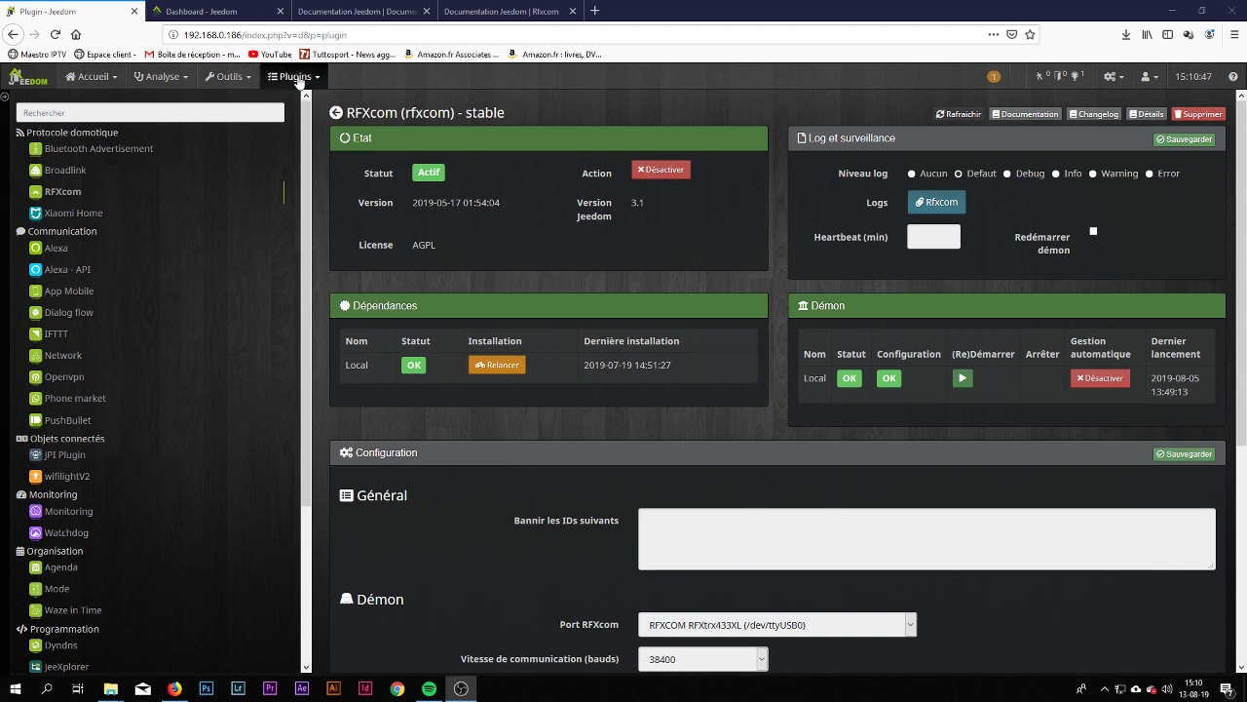
Open the RFXcom equipment page and add a new equipment named "k".
click(298, 80)
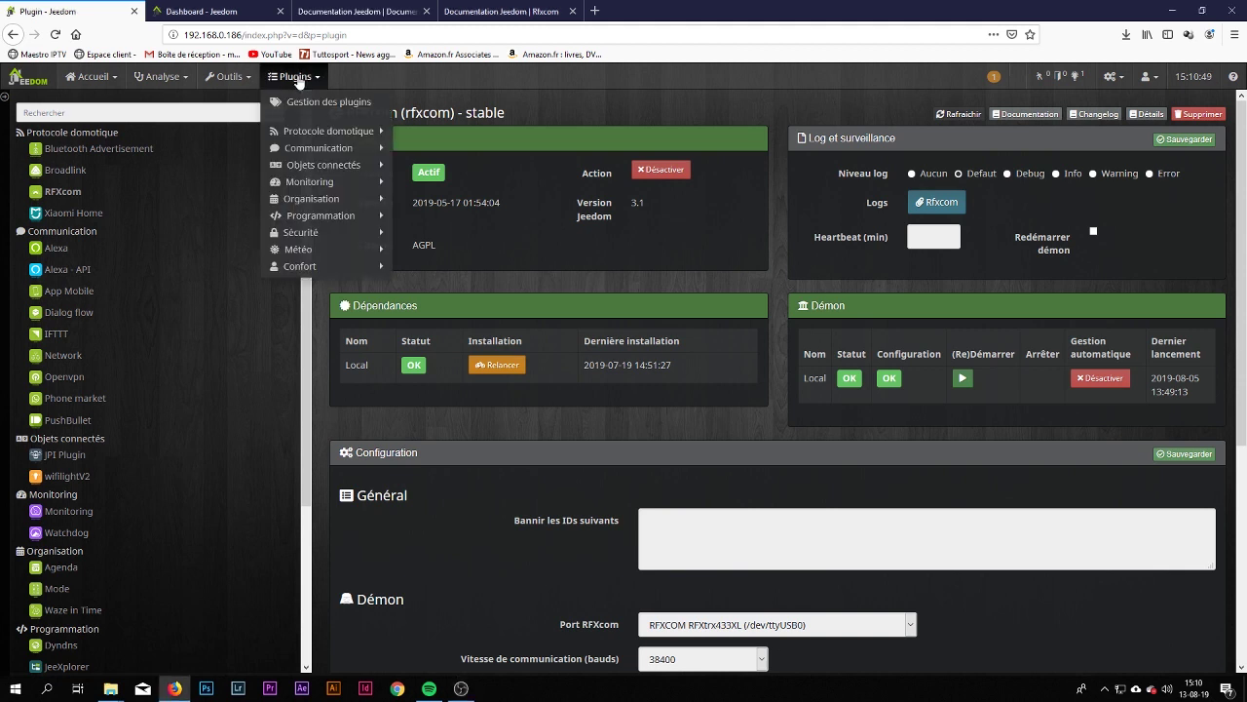
mouse_move(332, 139)
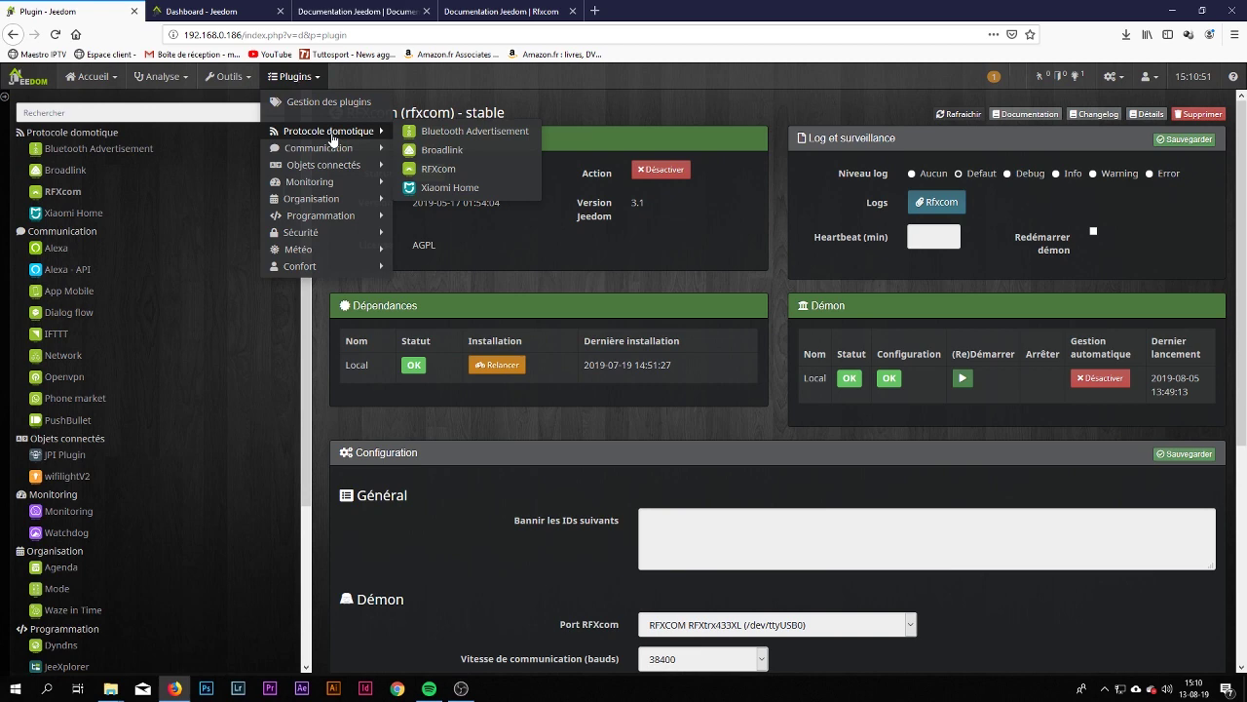
click(468, 170)
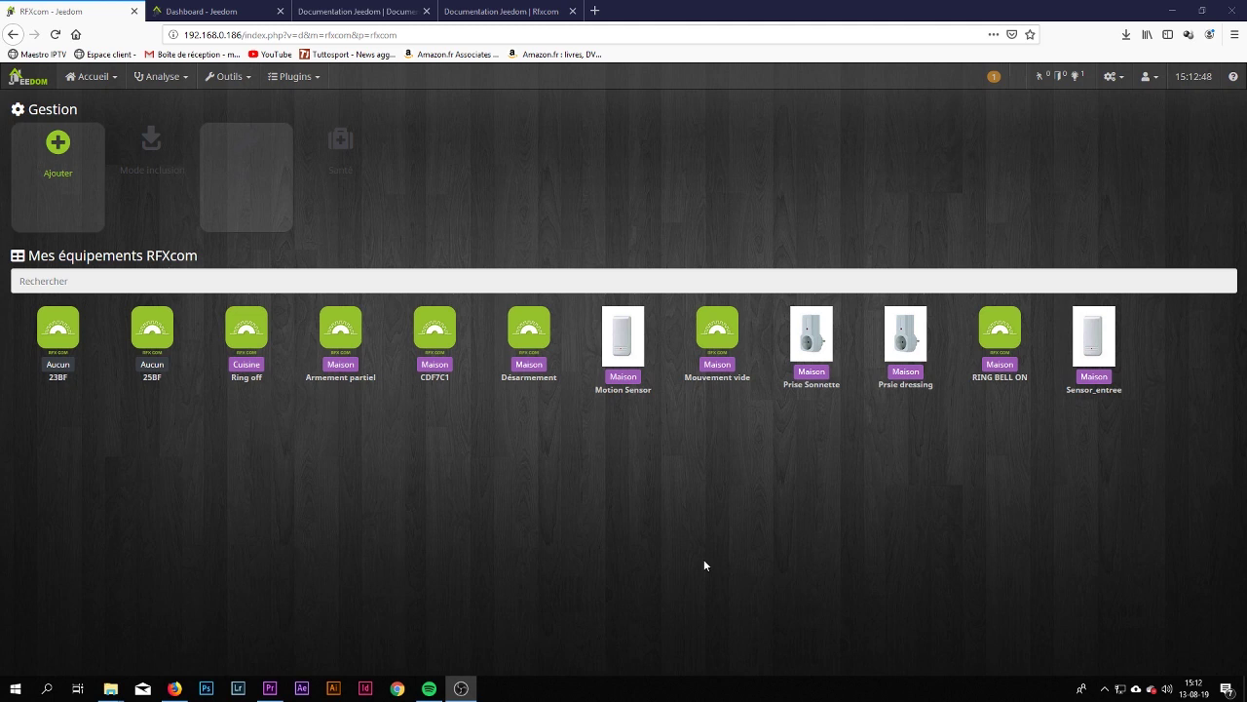
click(80, 181)
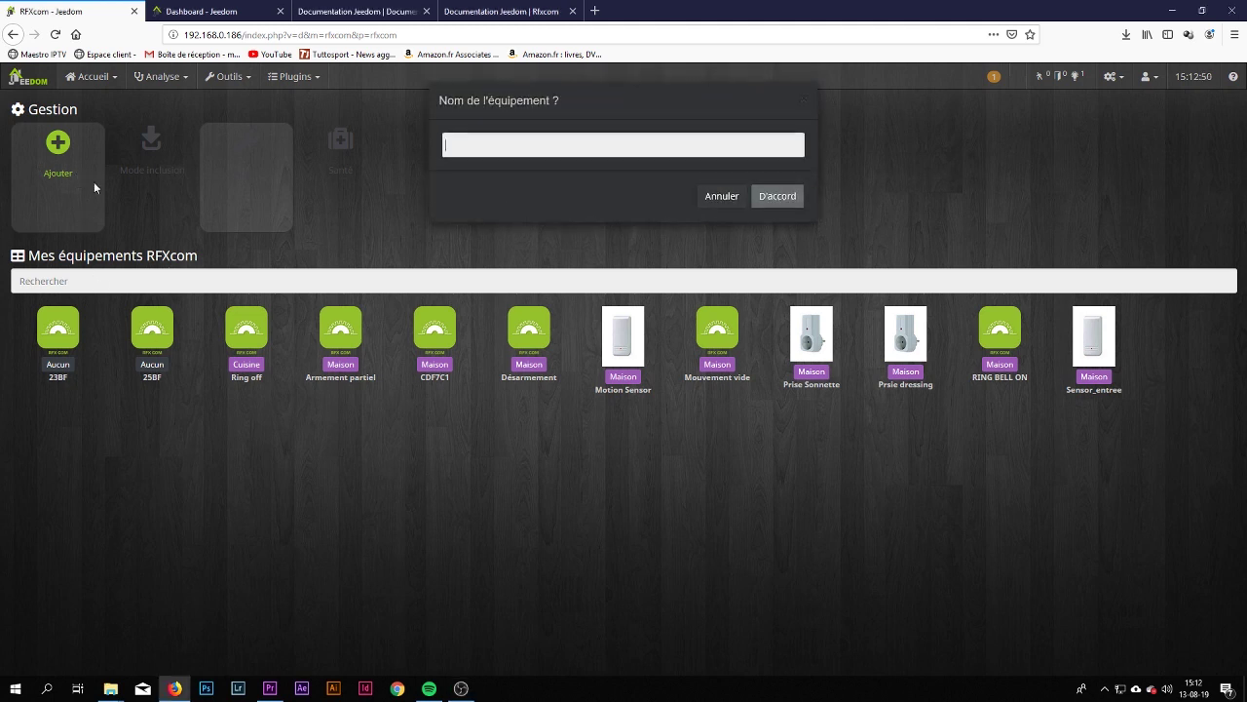
text(k)
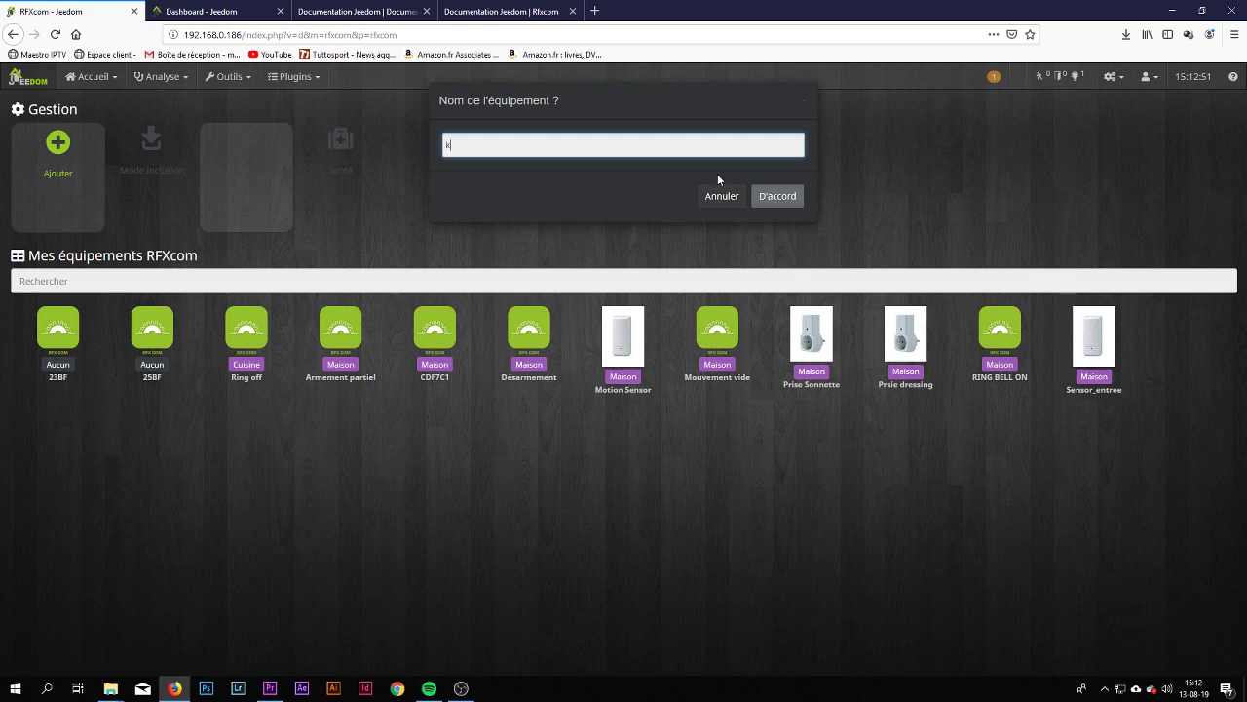
click(777, 196)
Browse the full list of equipment types available for the new equipment "k".
click(866, 207)
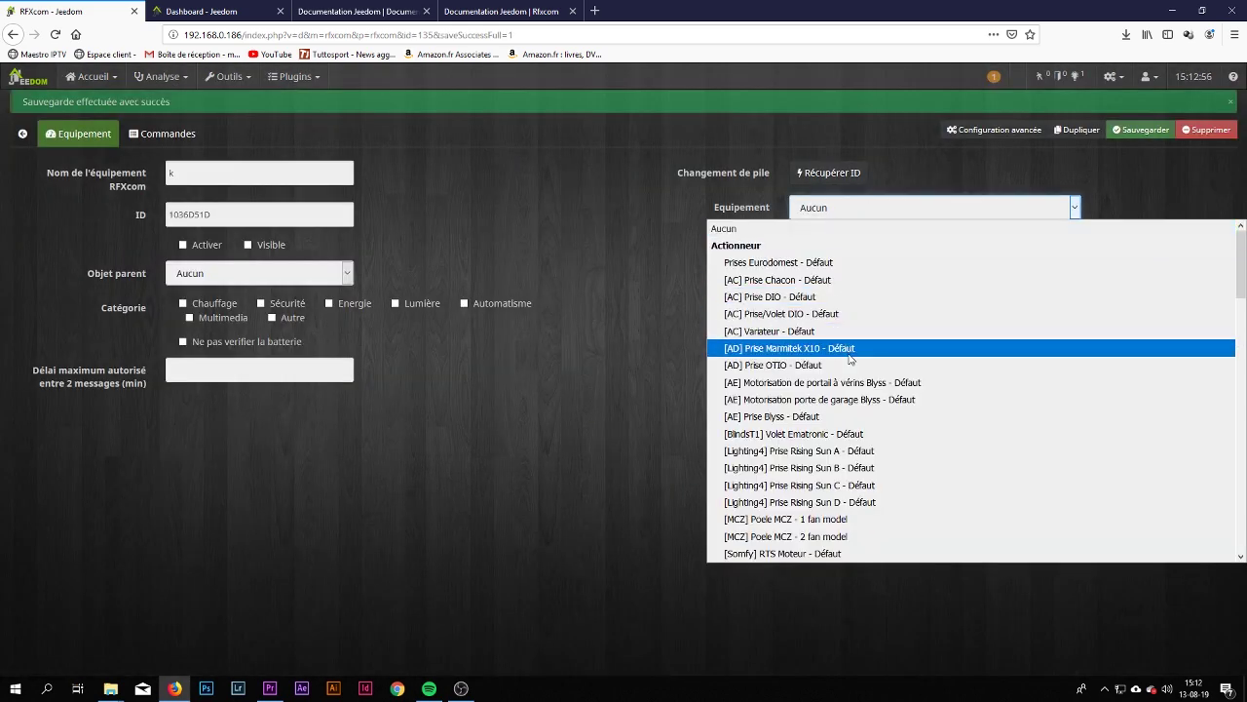
scroll(850, 359, down, 20)
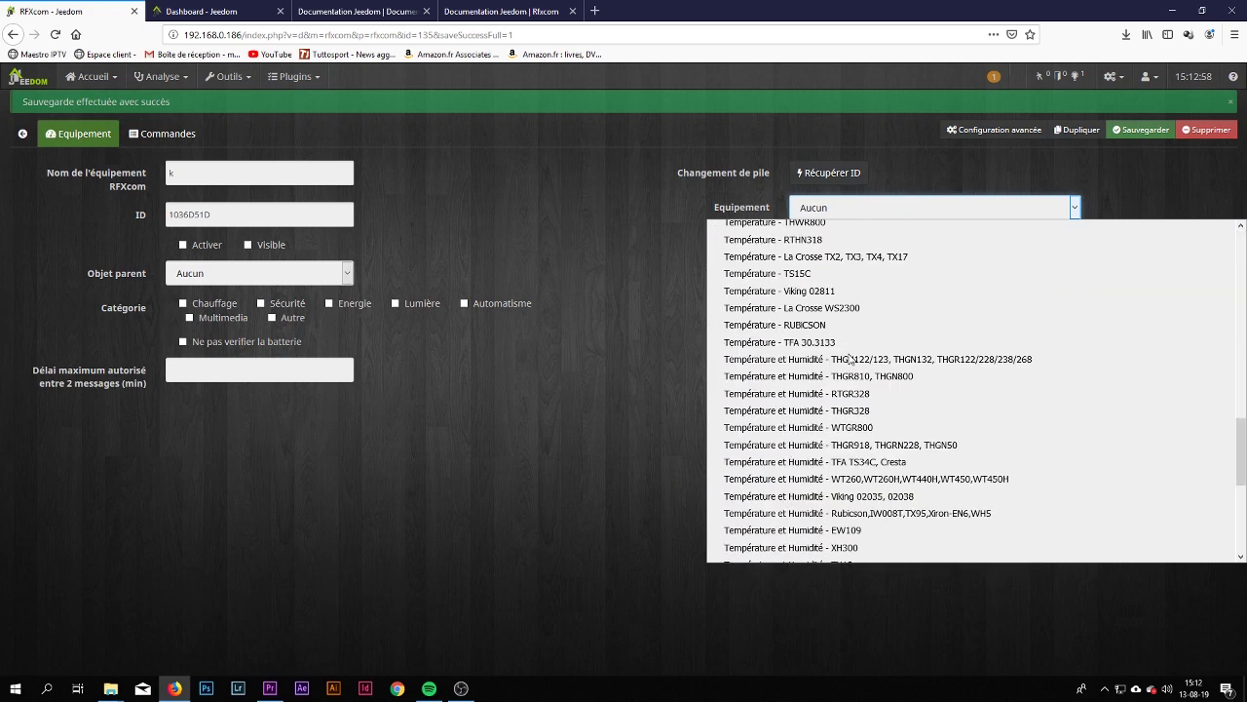
scroll(849, 359, down, 4)
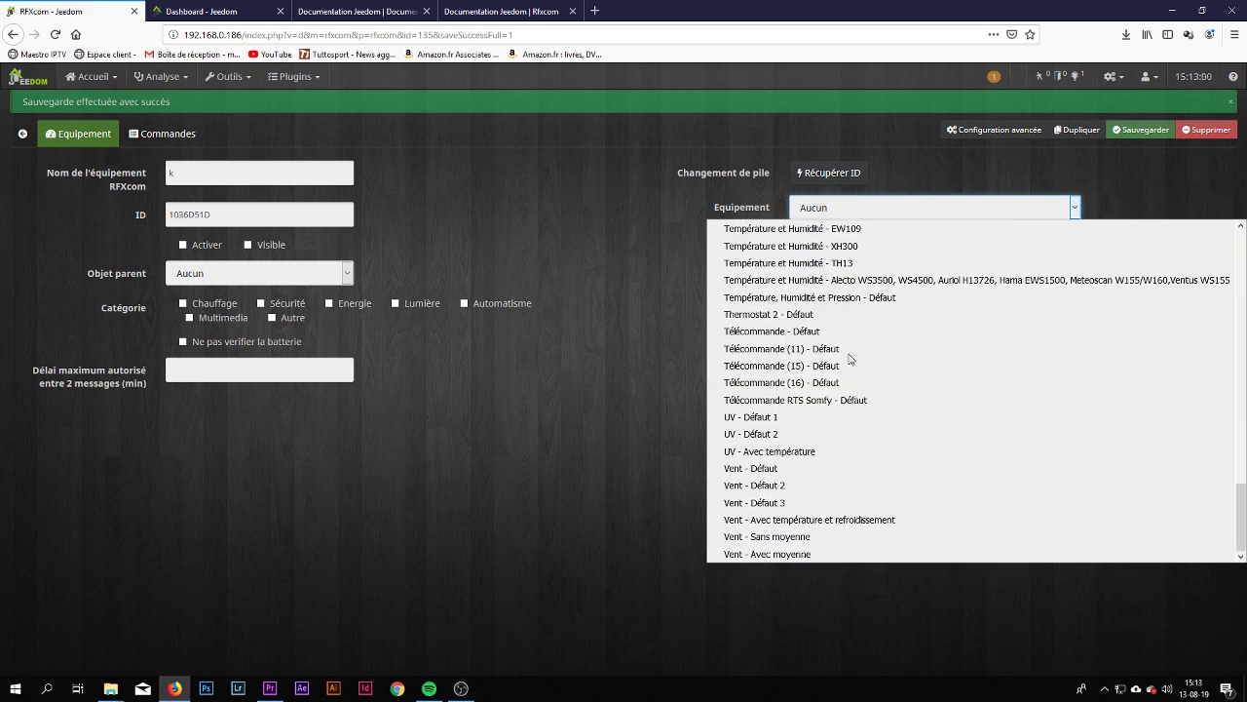
scroll(850, 358, up, 20)
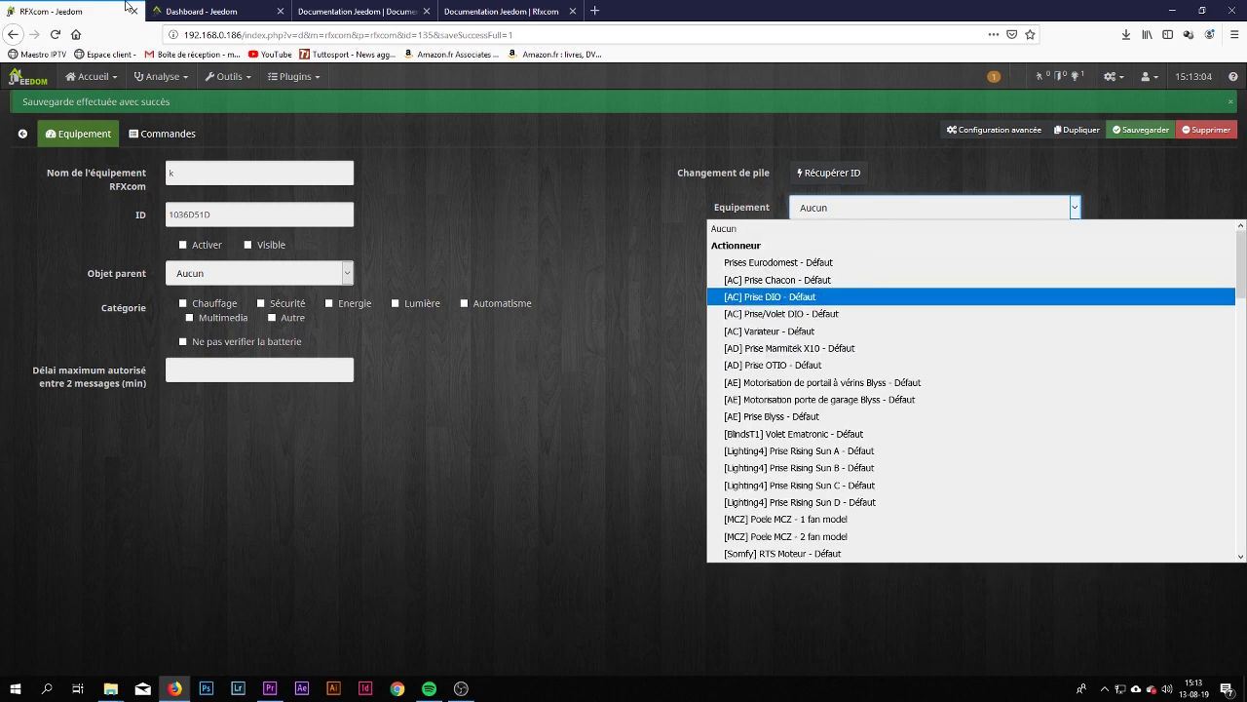
Look through the RFXcom compatible equipment list in the Jeedom documentation, then return to the equipment settings.
click(351, 11)
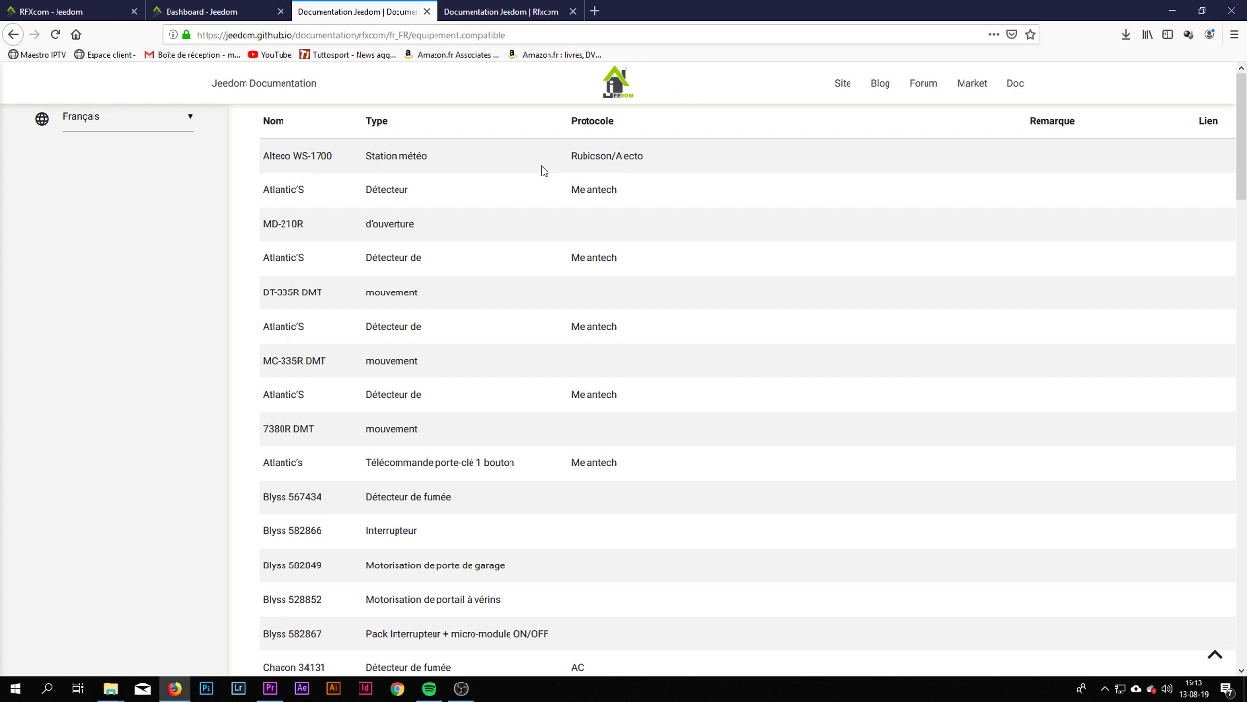
scroll(543, 170, down, 3)
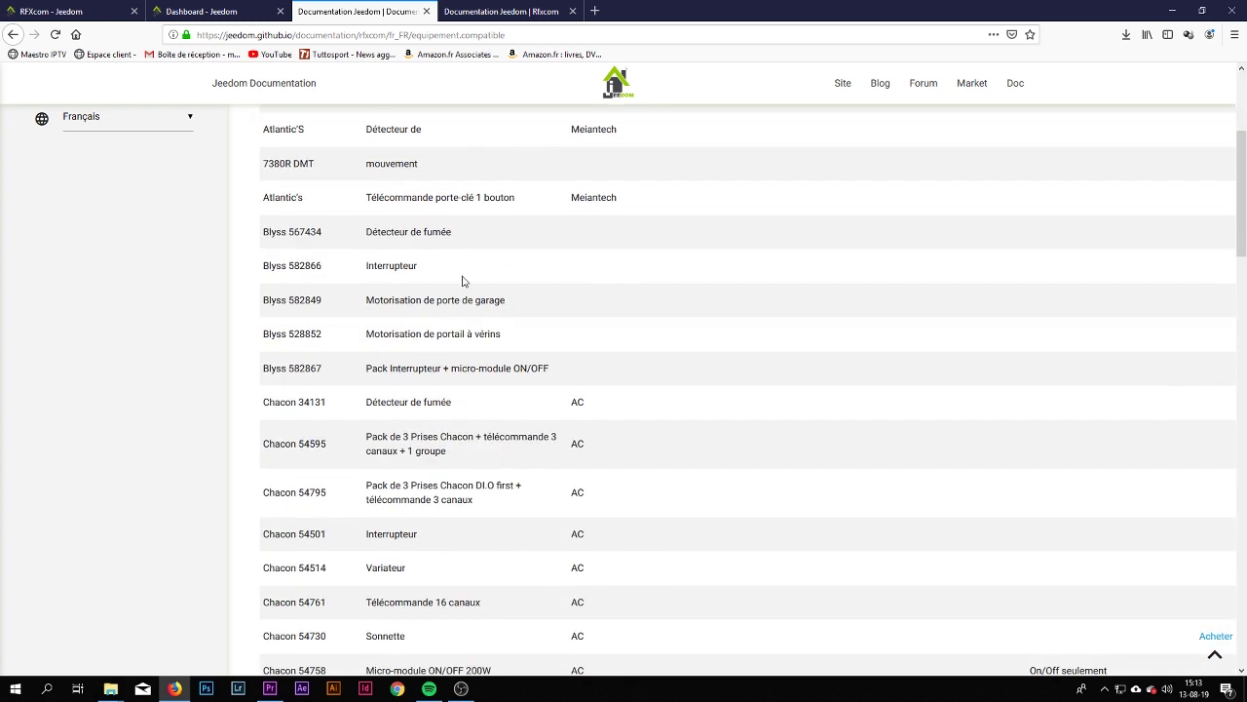
scroll(246, 408, down, 6)
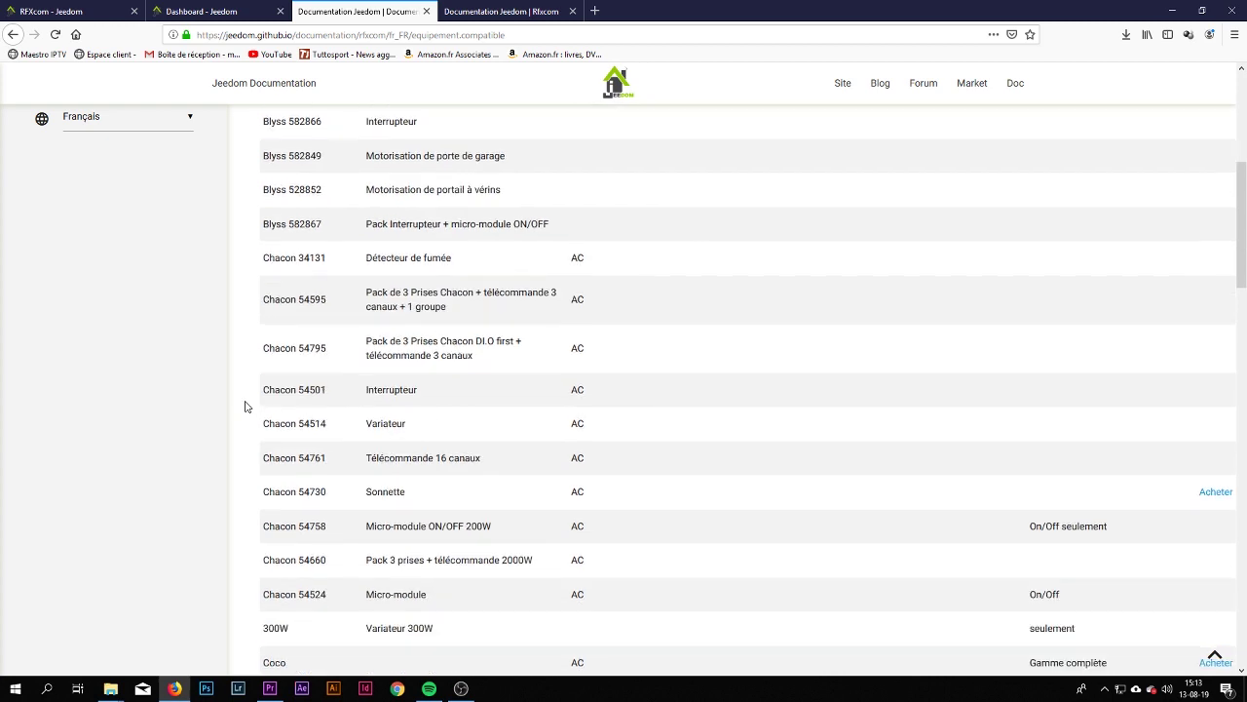
scroll(220, 462, down, 5)
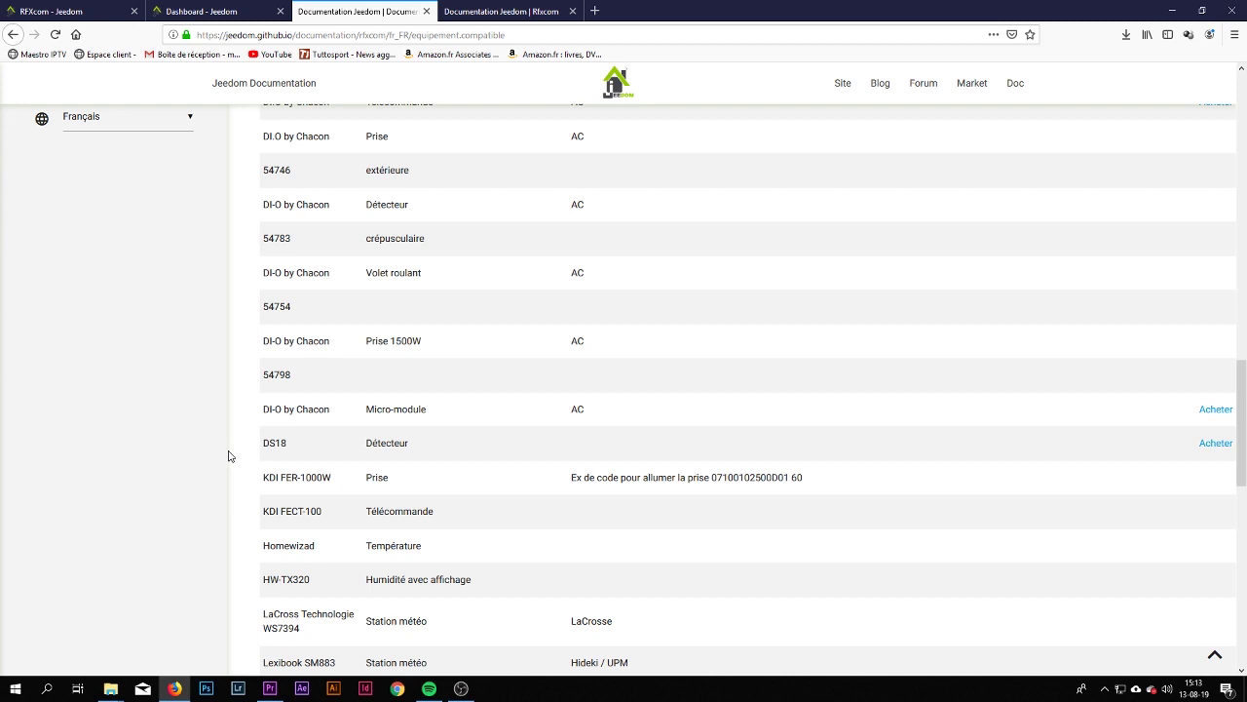
click(183, 10)
click(70, 8)
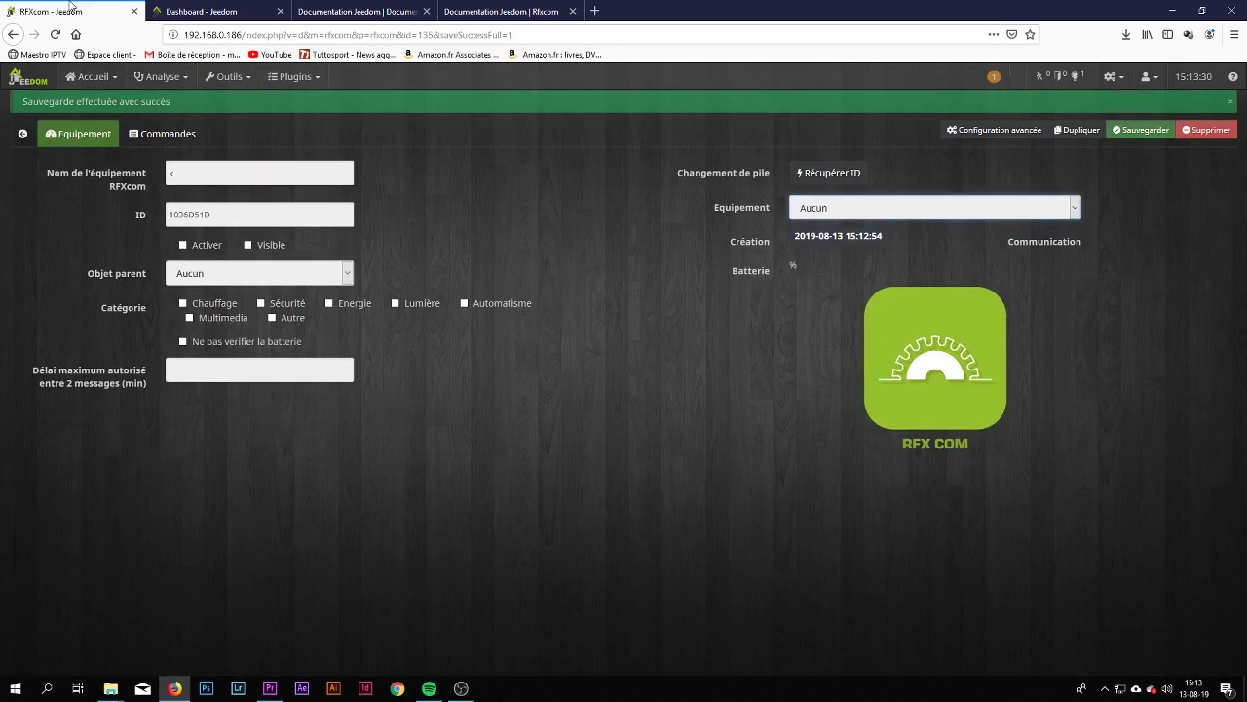
Reopen equipment "k" from the RFXcom equipment overview and set its equipment type to "Température - THWR800".
click(22, 133)
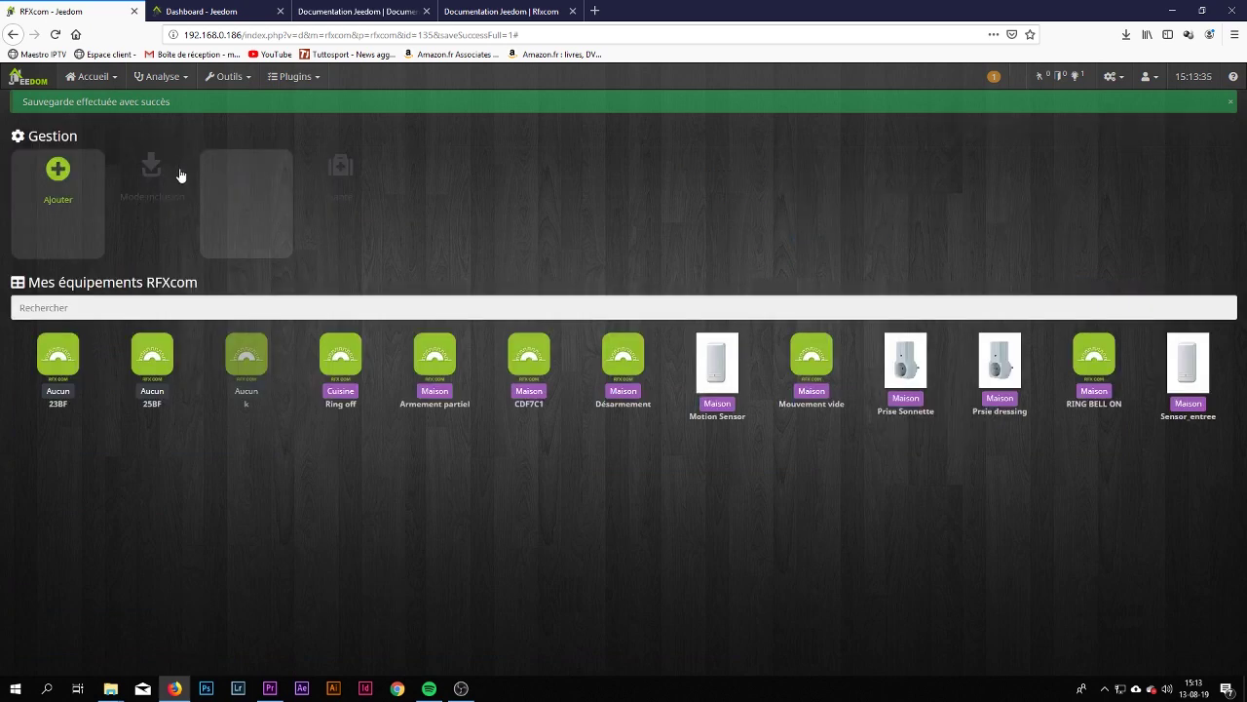
click(252, 366)
click(870, 210)
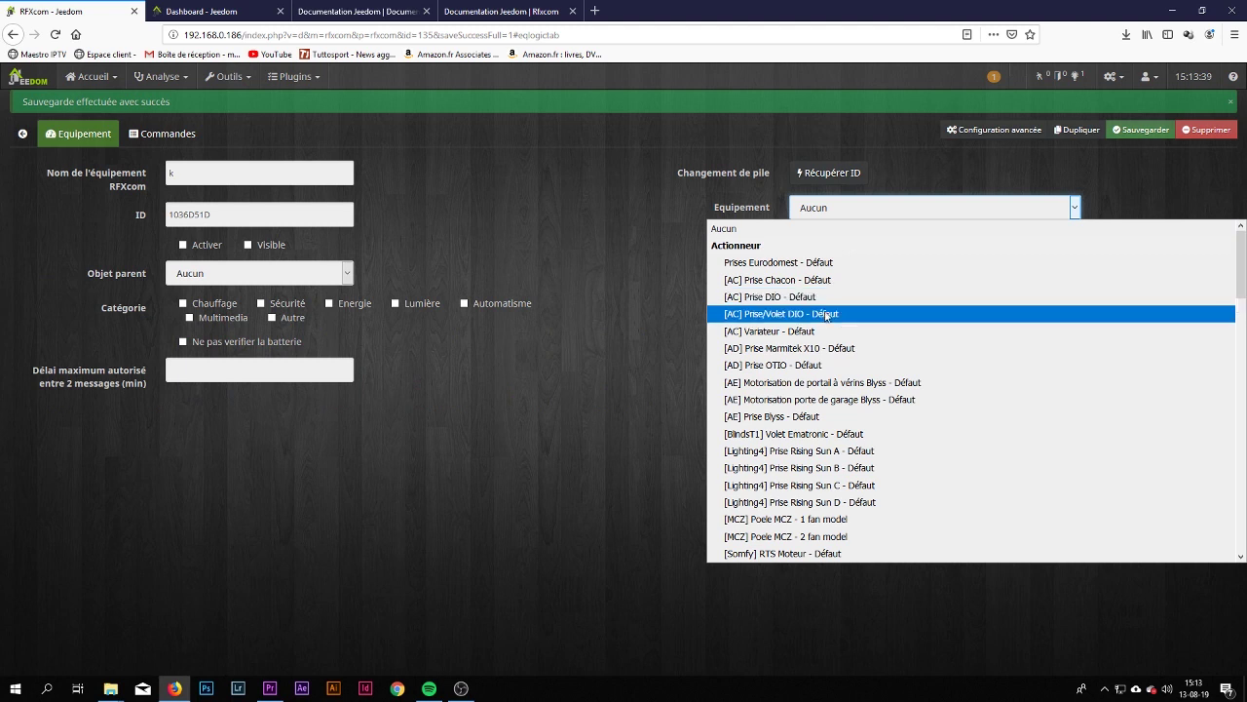
scroll(816, 441, down, 8)
scroll(816, 441, down, 3)
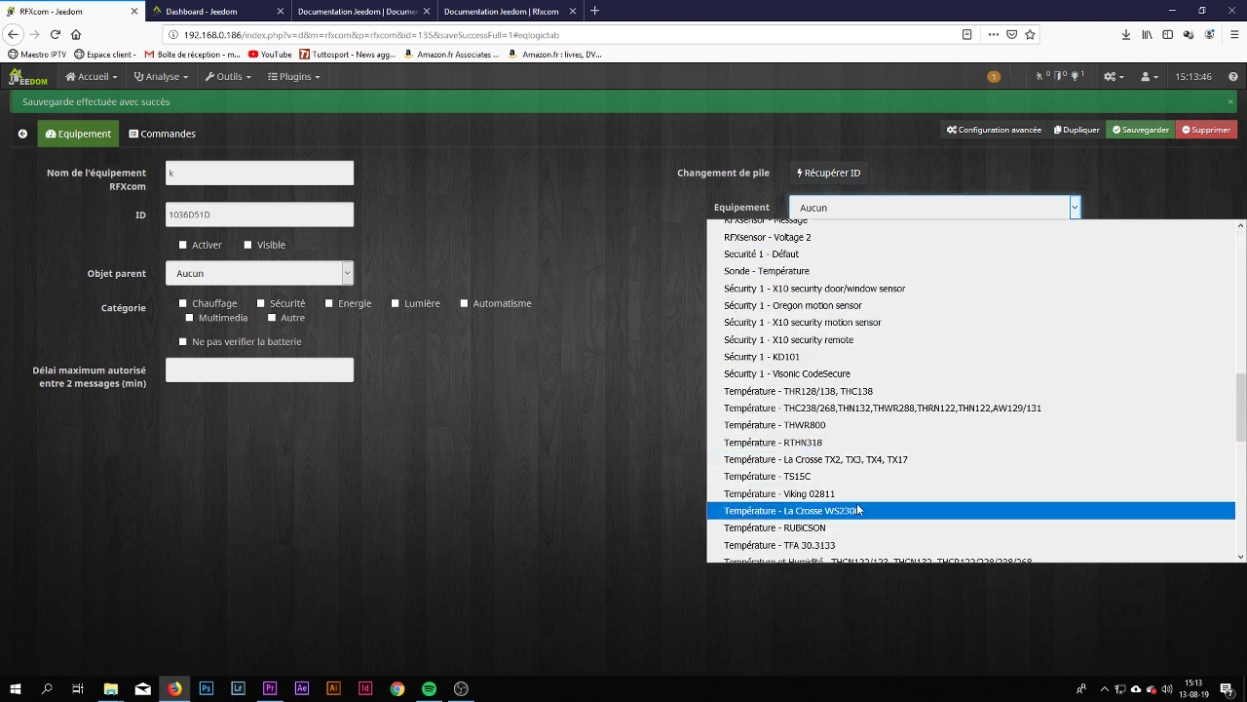
click(821, 425)
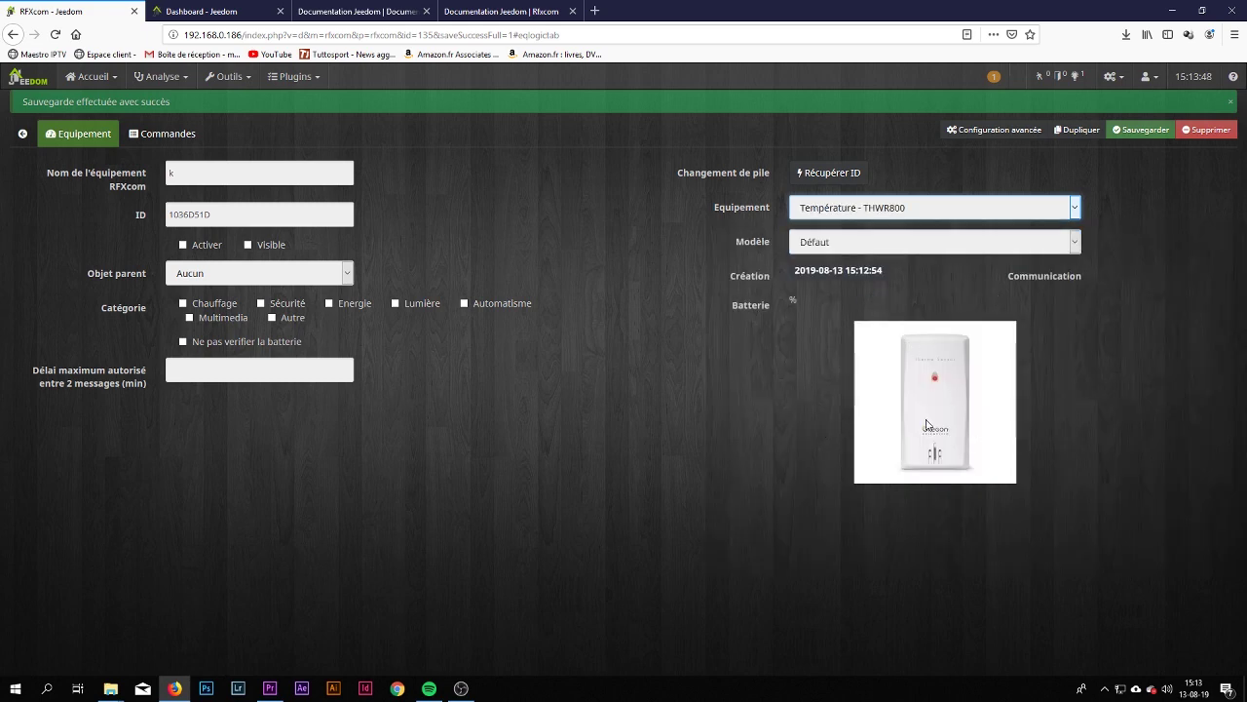
Keep the "Défaut" model for equipment "k", save the equipment and open its commands.
click(897, 246)
click(882, 261)
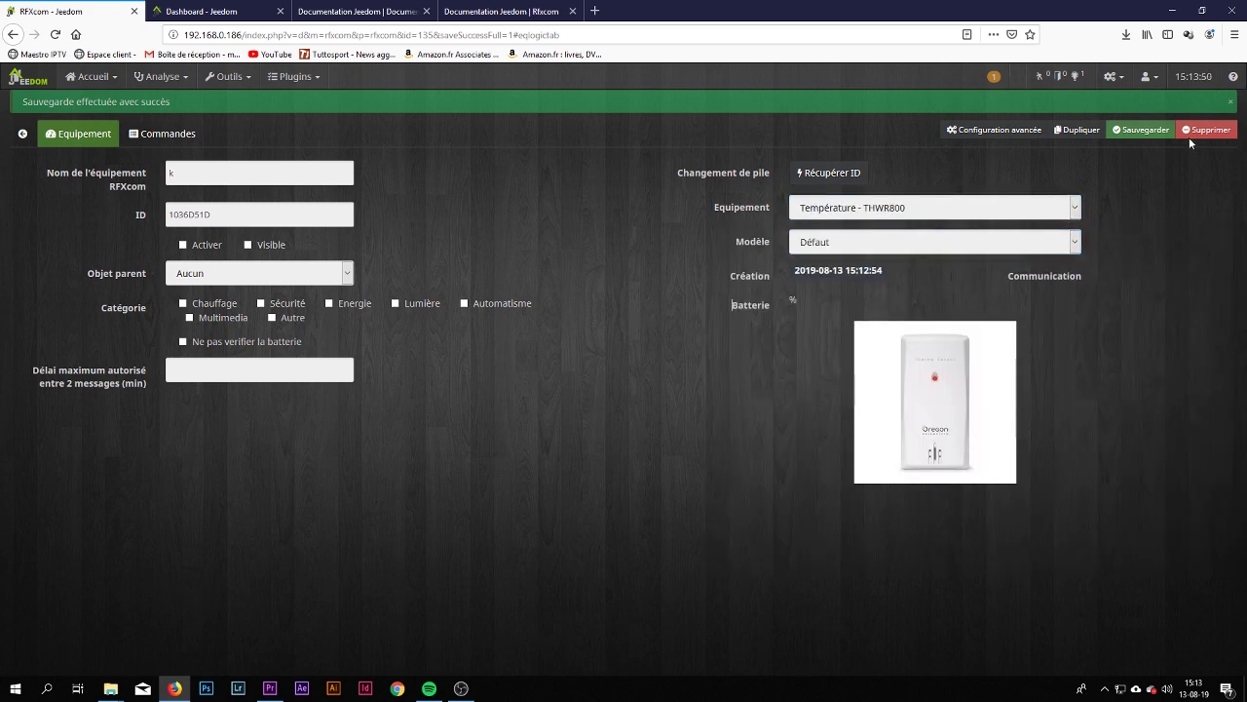
click(1142, 131)
click(168, 136)
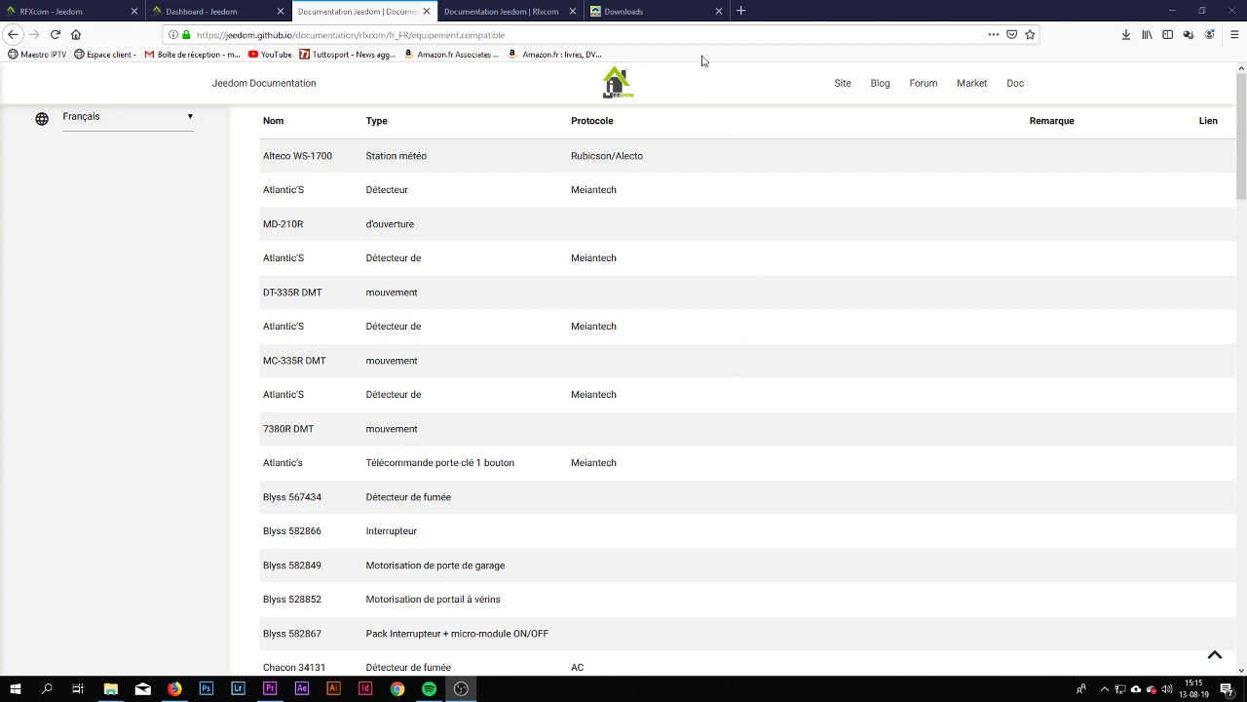
Go to the RFXCOM Downloads page, then connect RFXmngr to the transceiver over USB on COM3.
click(624, 10)
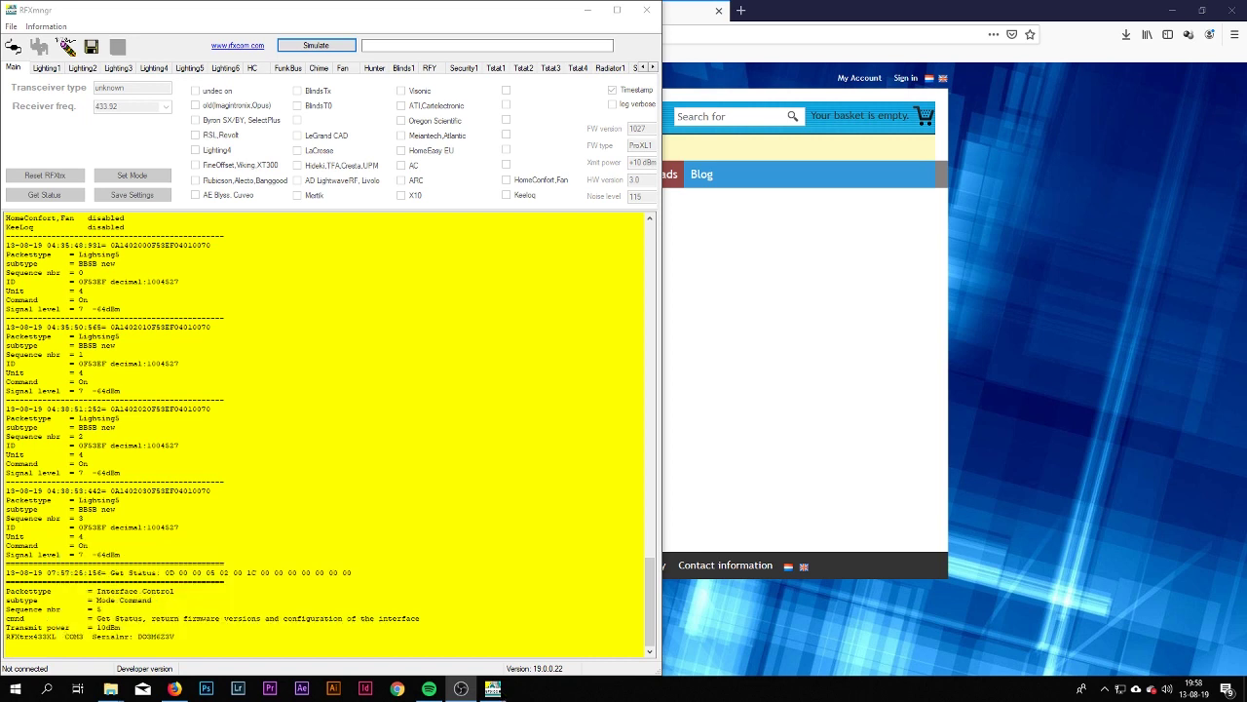
click(11, 48)
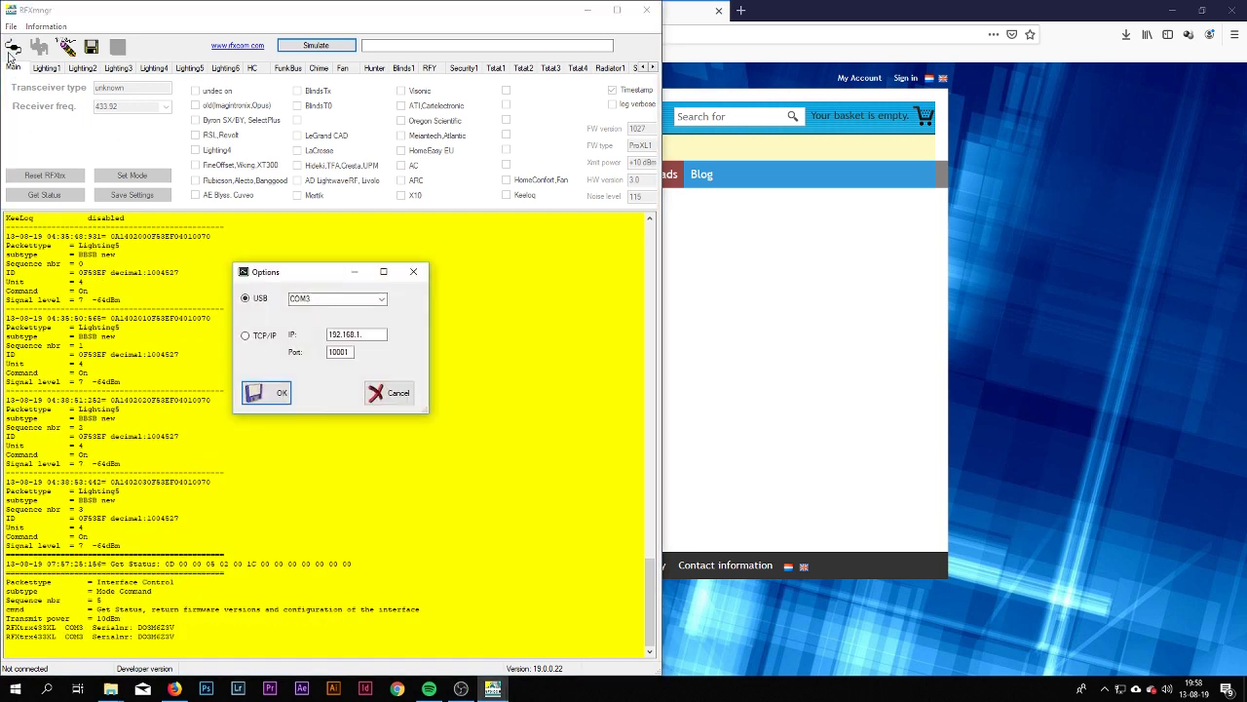
click(276, 393)
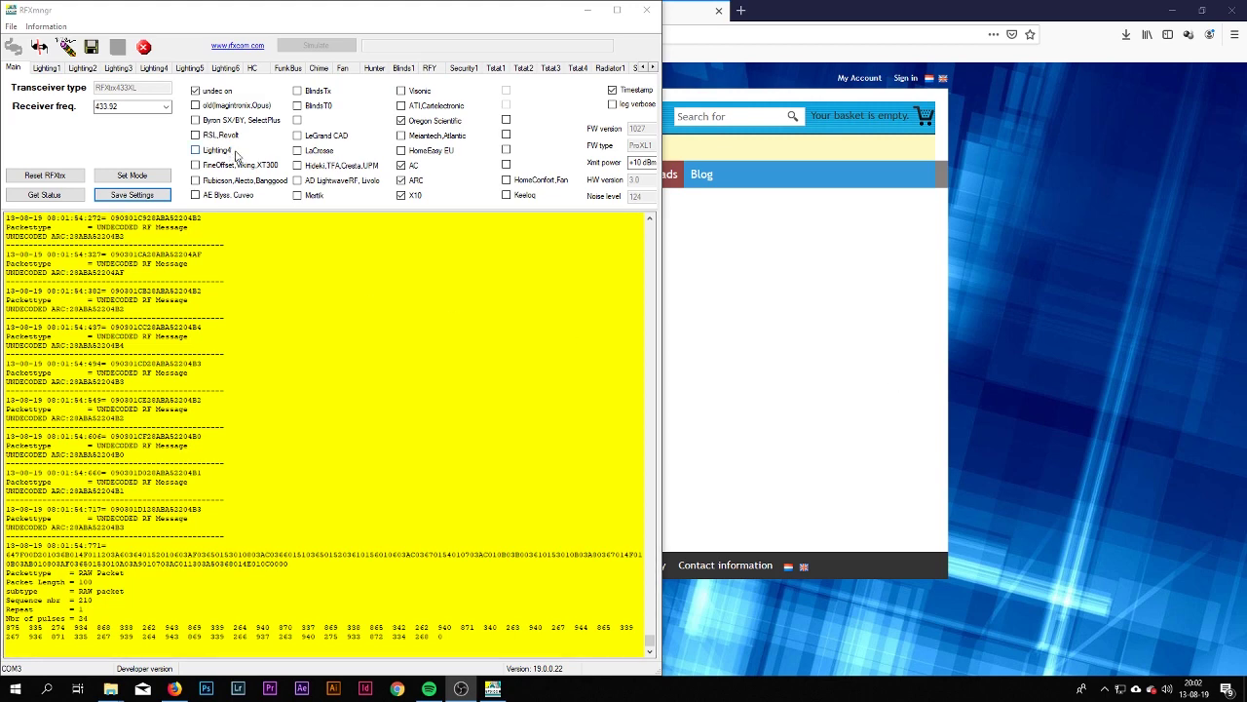
Enable the Lighting4 protocol for the transceiver and save the settings to it.
click(195, 150)
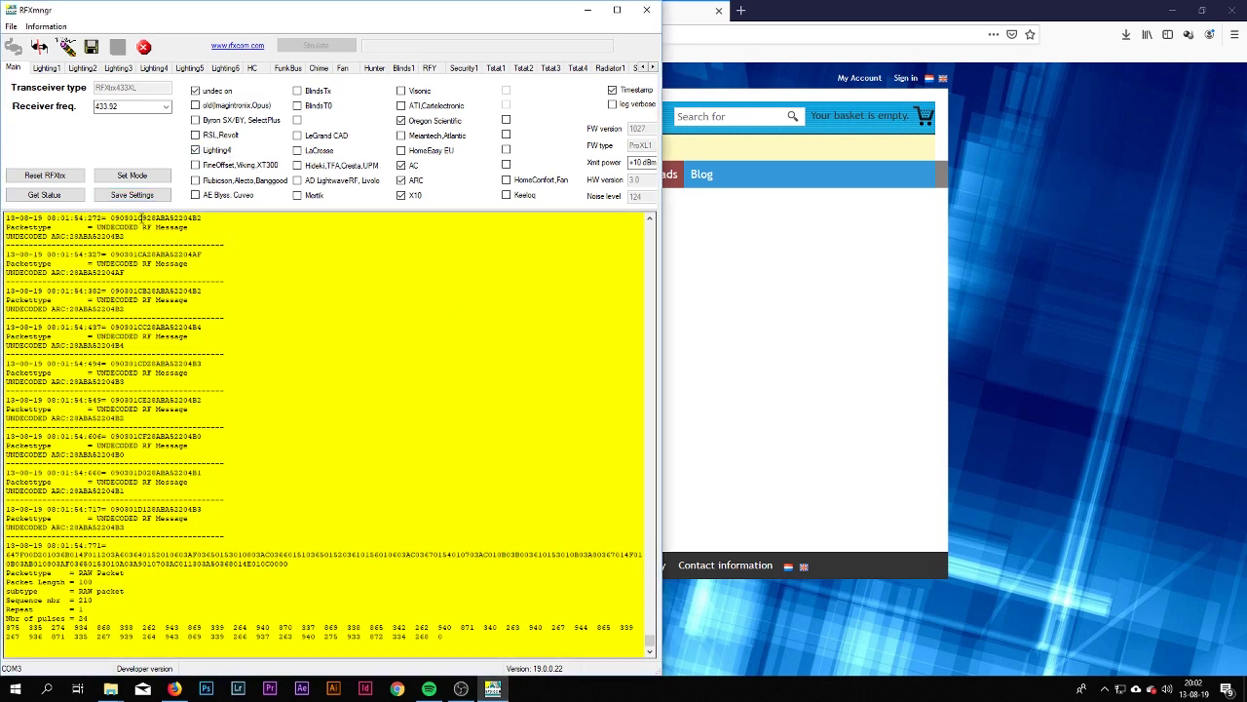
click(136, 195)
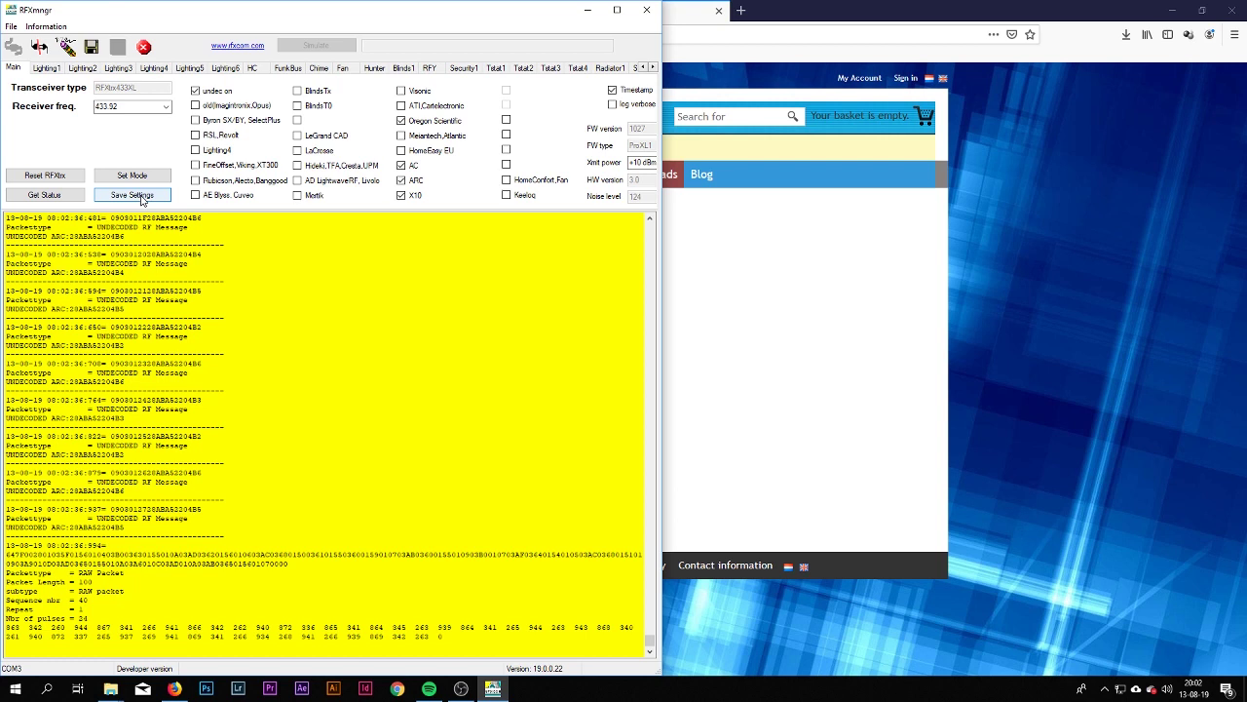
click(141, 198)
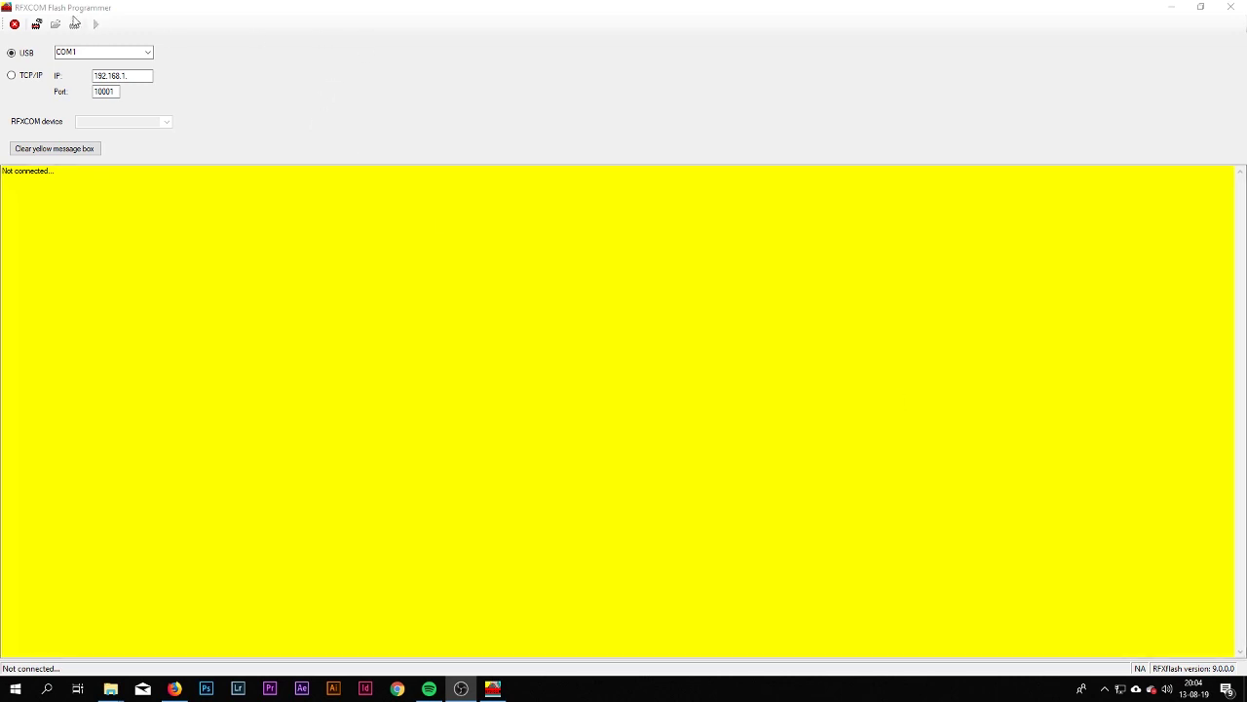
In RFXCOM Flash Programmer, select USB port COM3 and connect to the RFXCOM device.
click(102, 41)
click(147, 53)
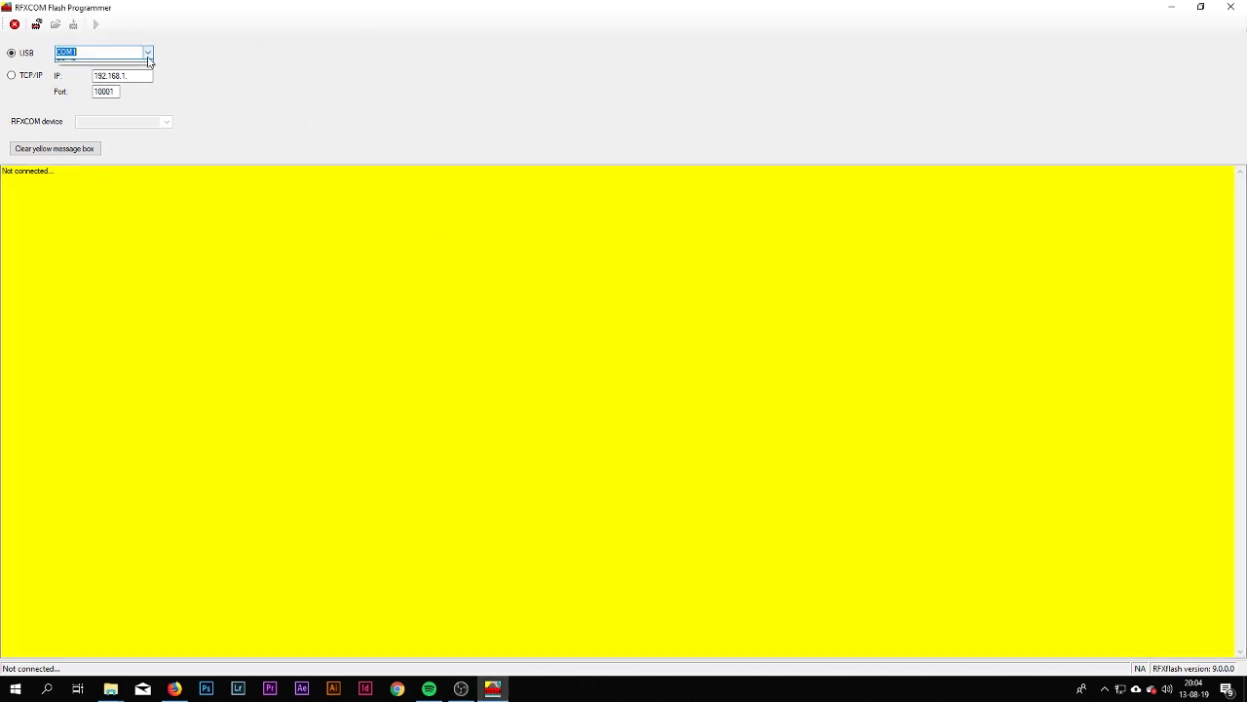
click(110, 75)
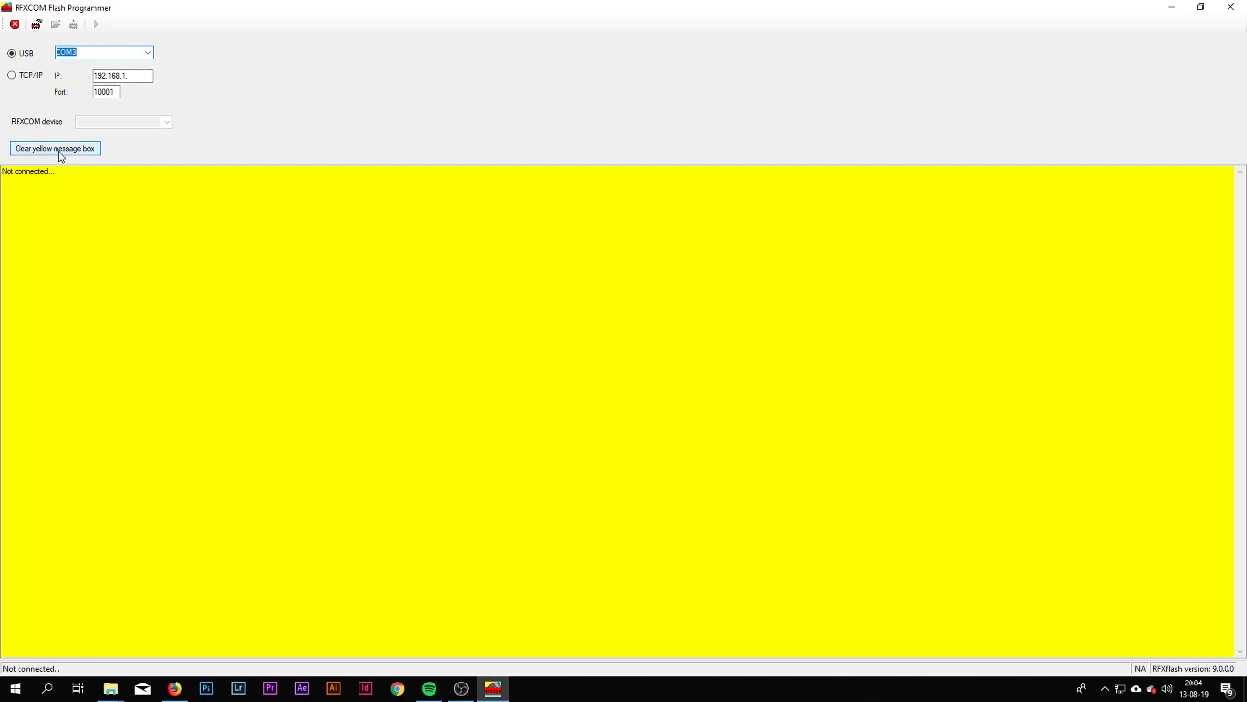
click(37, 24)
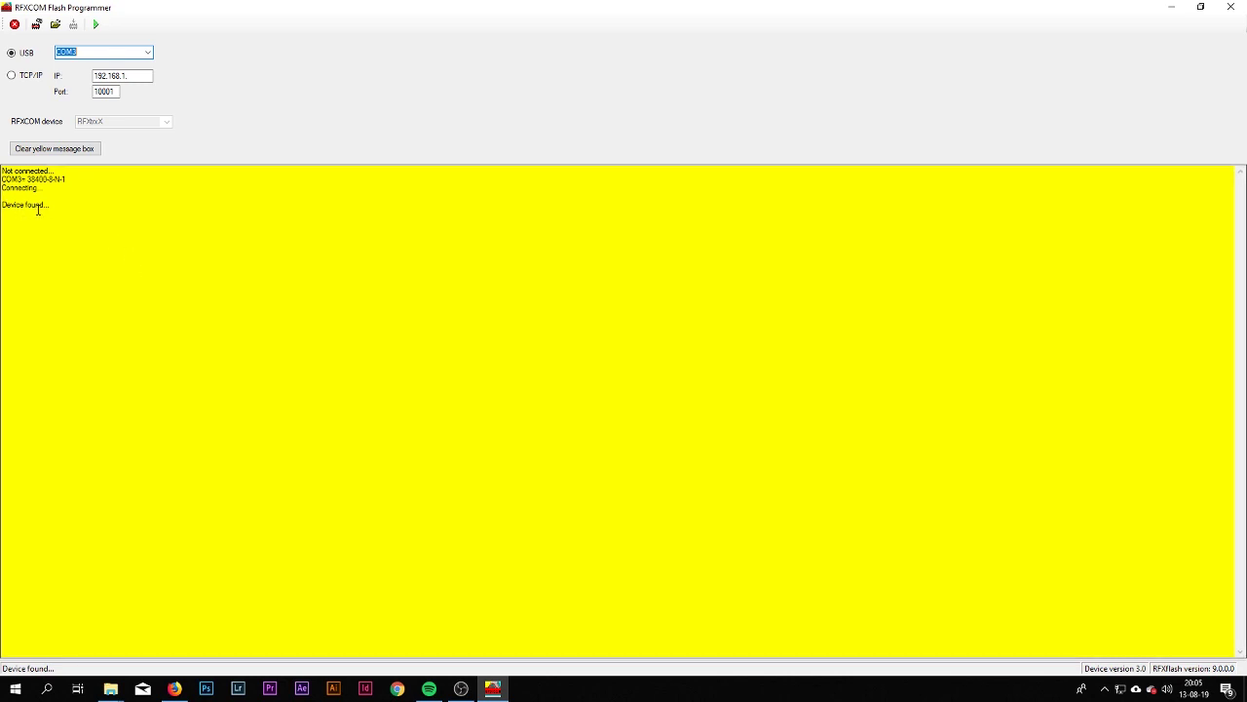
Open the firmware HEX file selection, check the available file types and close it without choosing a file.
click(55, 24)
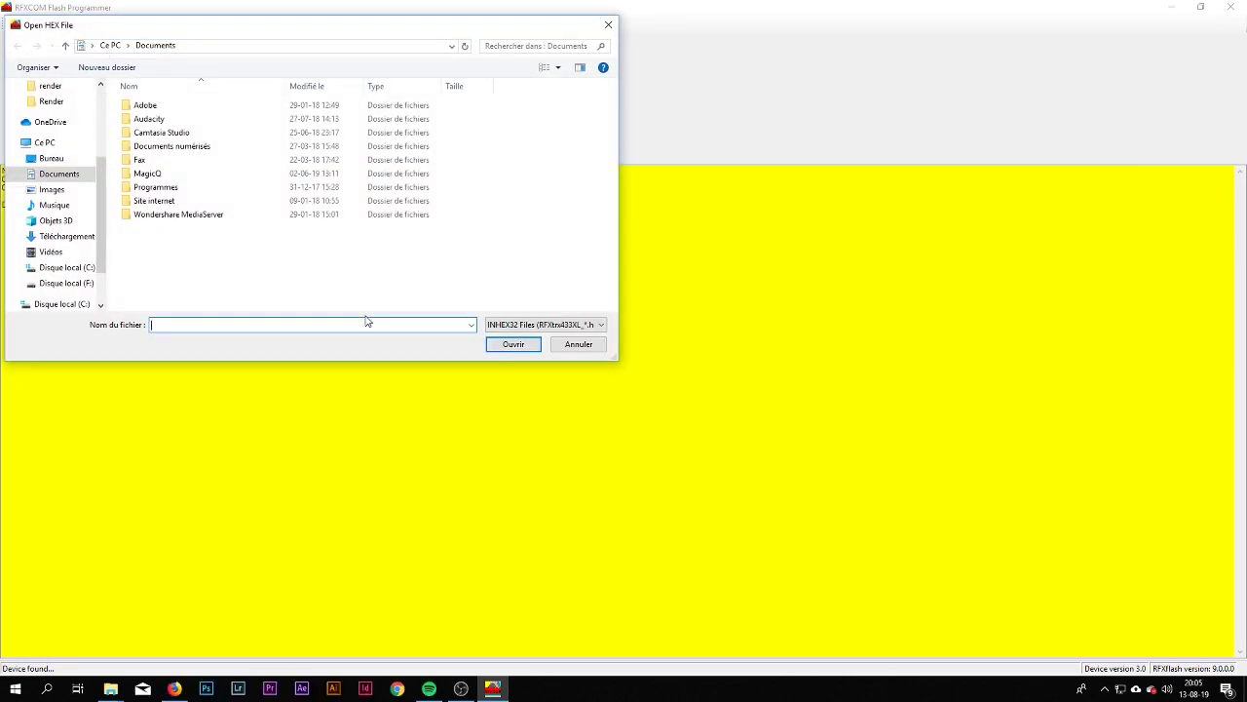
click(565, 324)
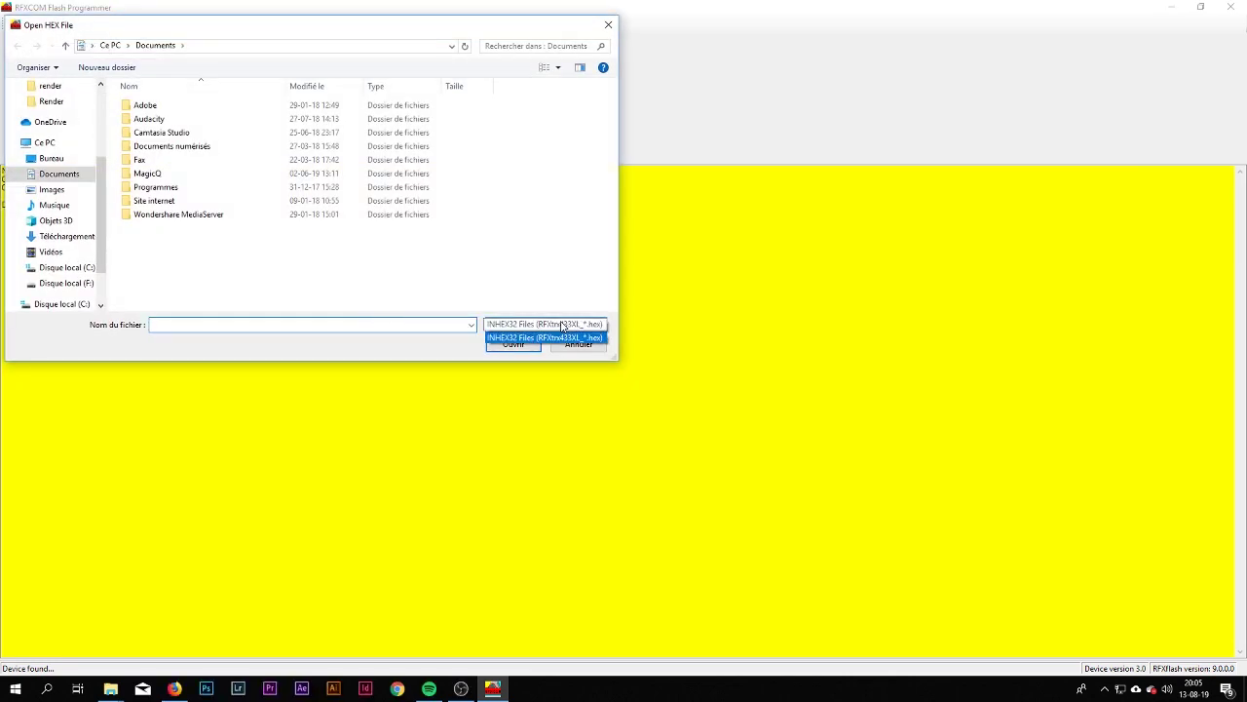
click(562, 325)
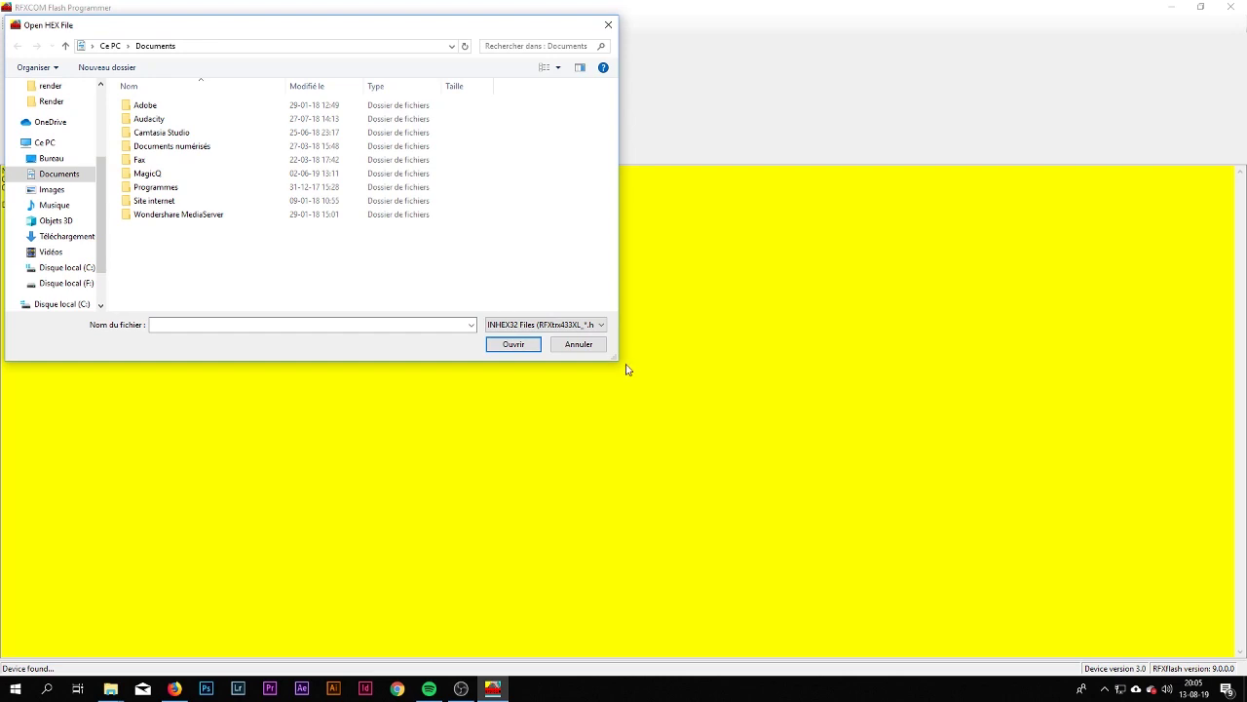
click(583, 347)
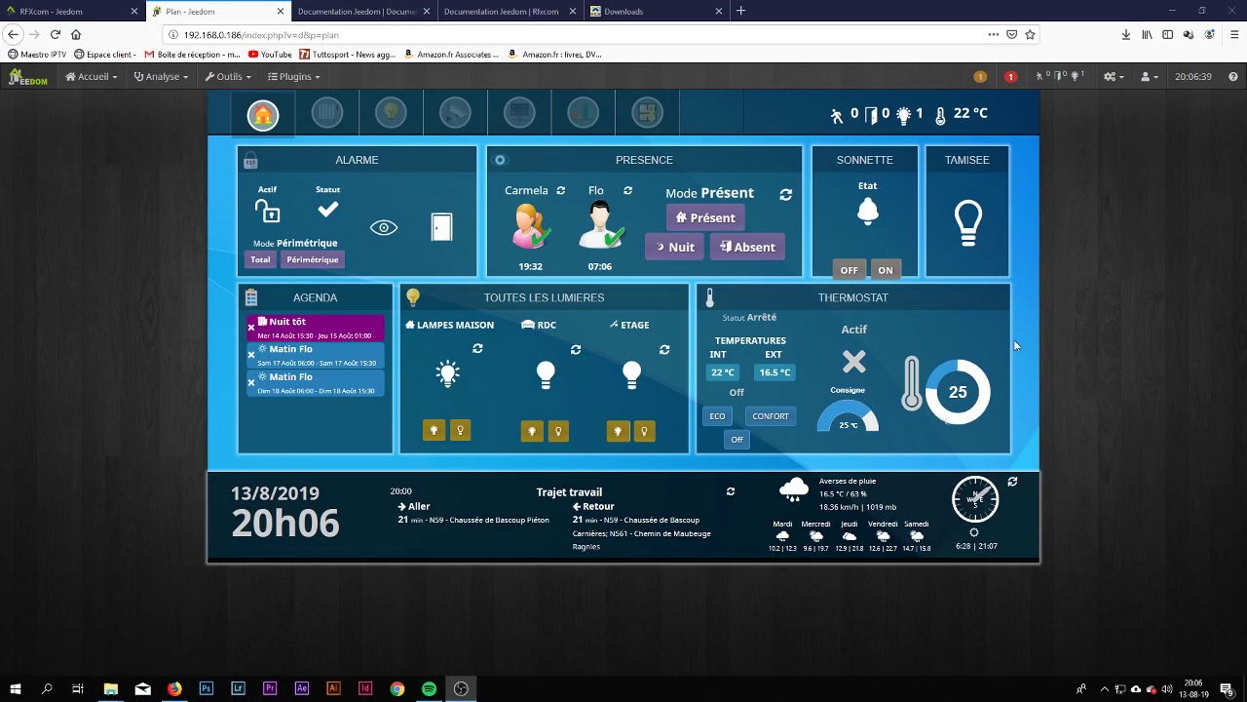
In Jeedom, open the RFXcom plugin's configuration, restart its daemon and return to the equipment overview.
click(304, 77)
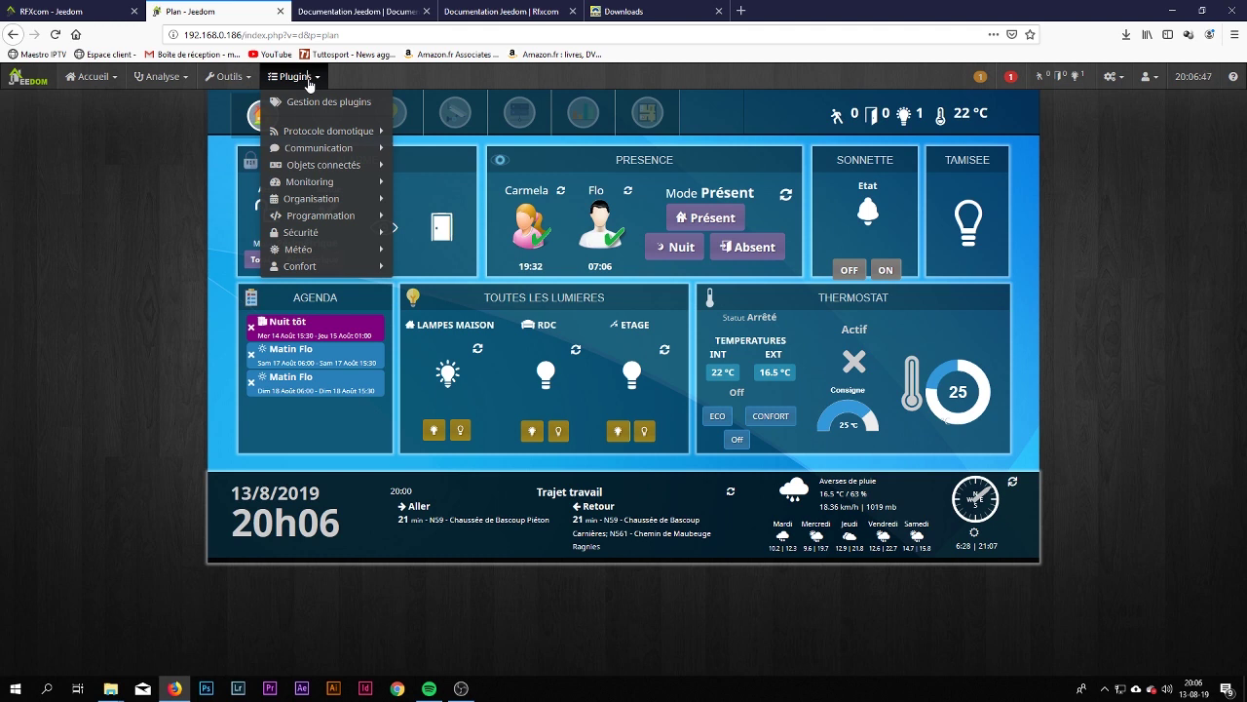
mouse_move(331, 152)
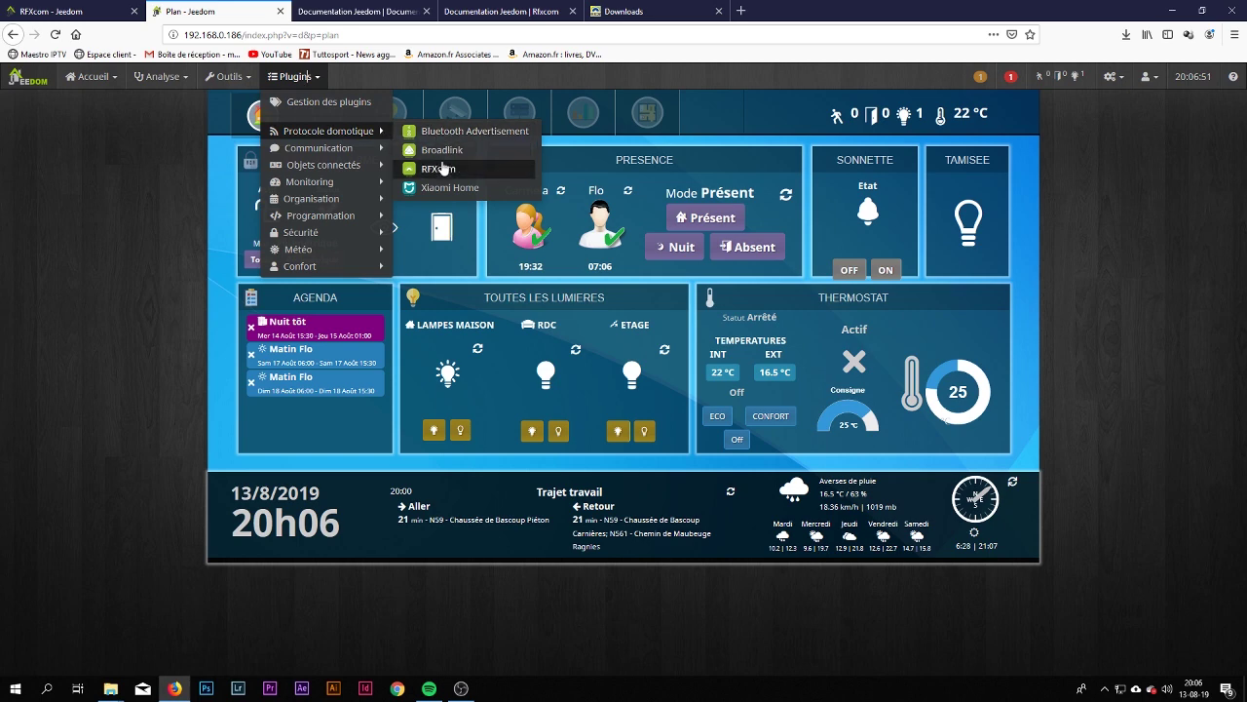
click(441, 167)
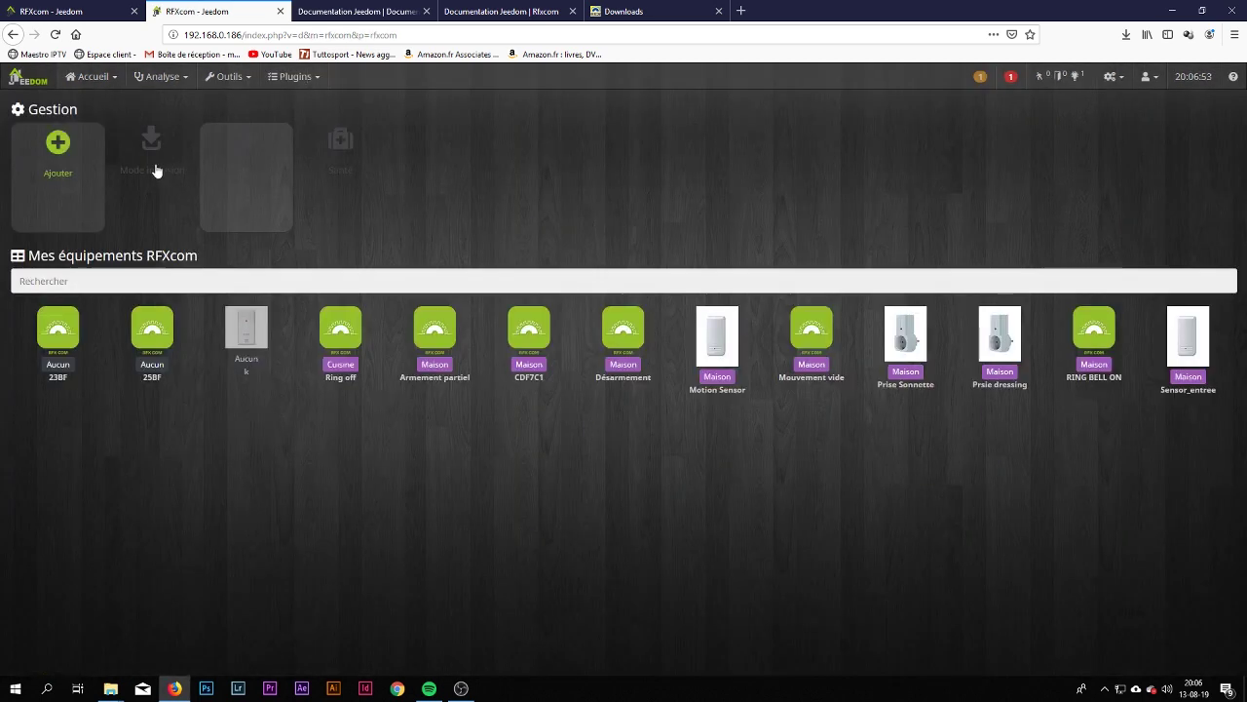
click(249, 158)
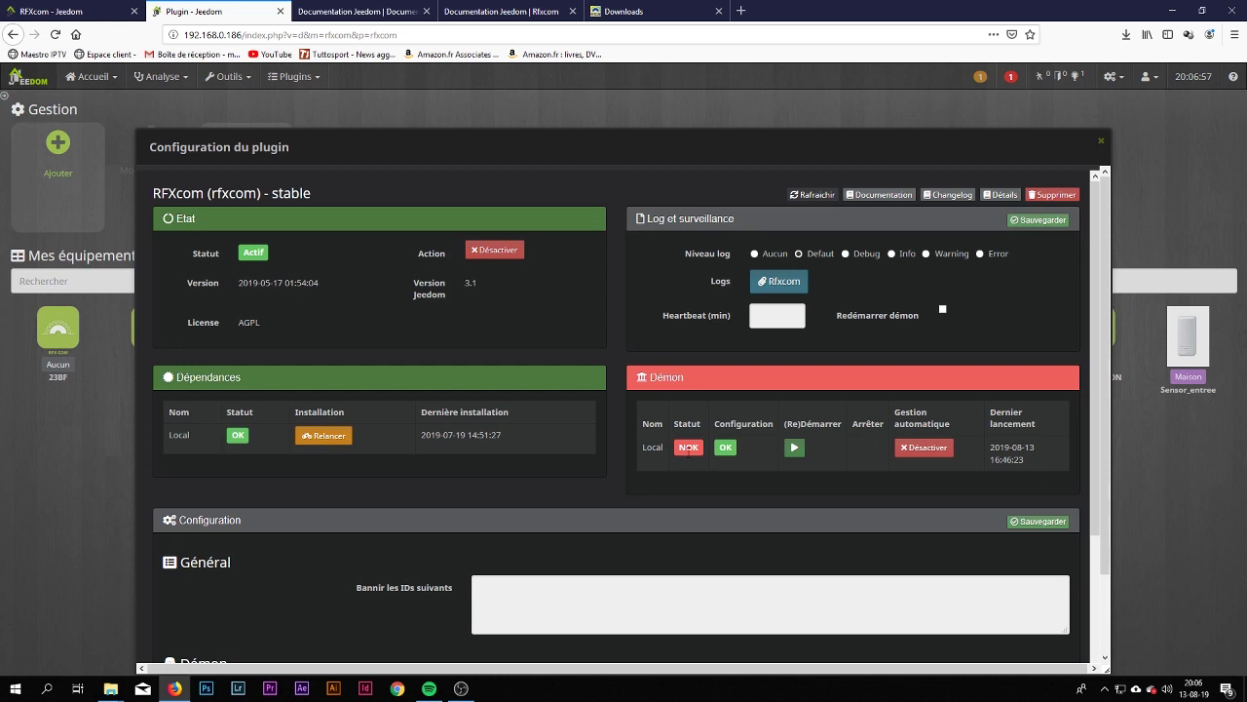
click(796, 449)
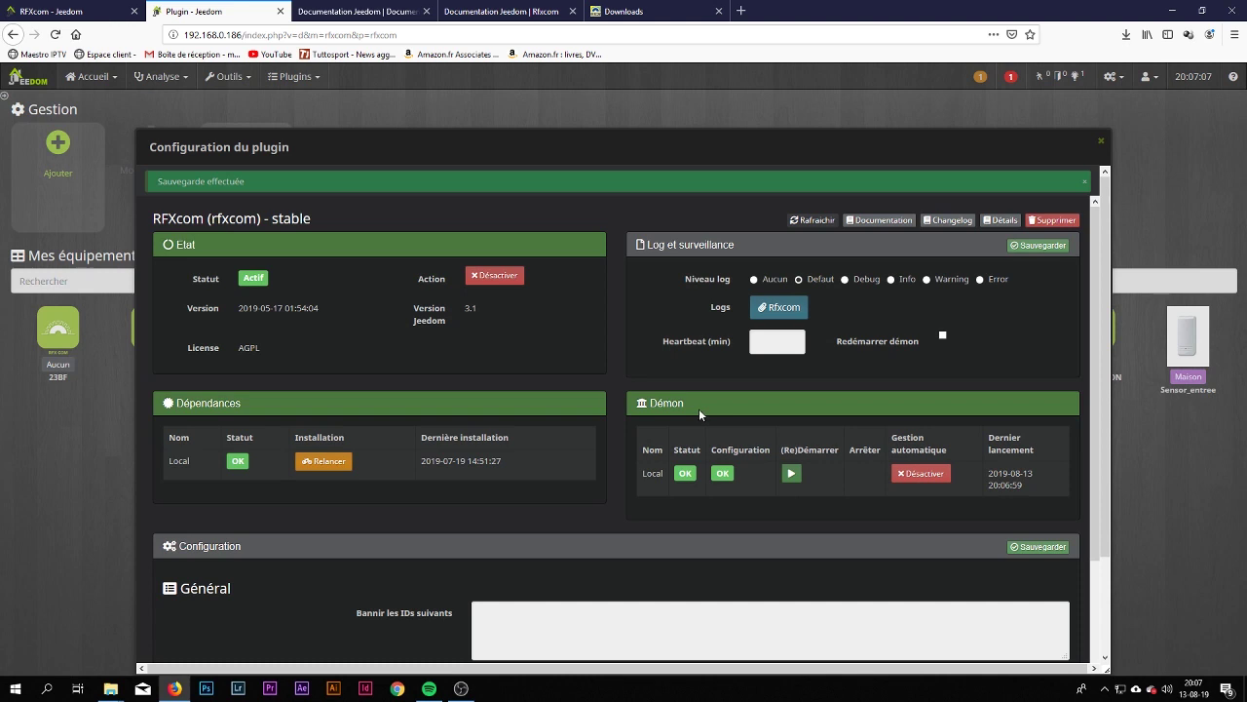
click(1102, 141)
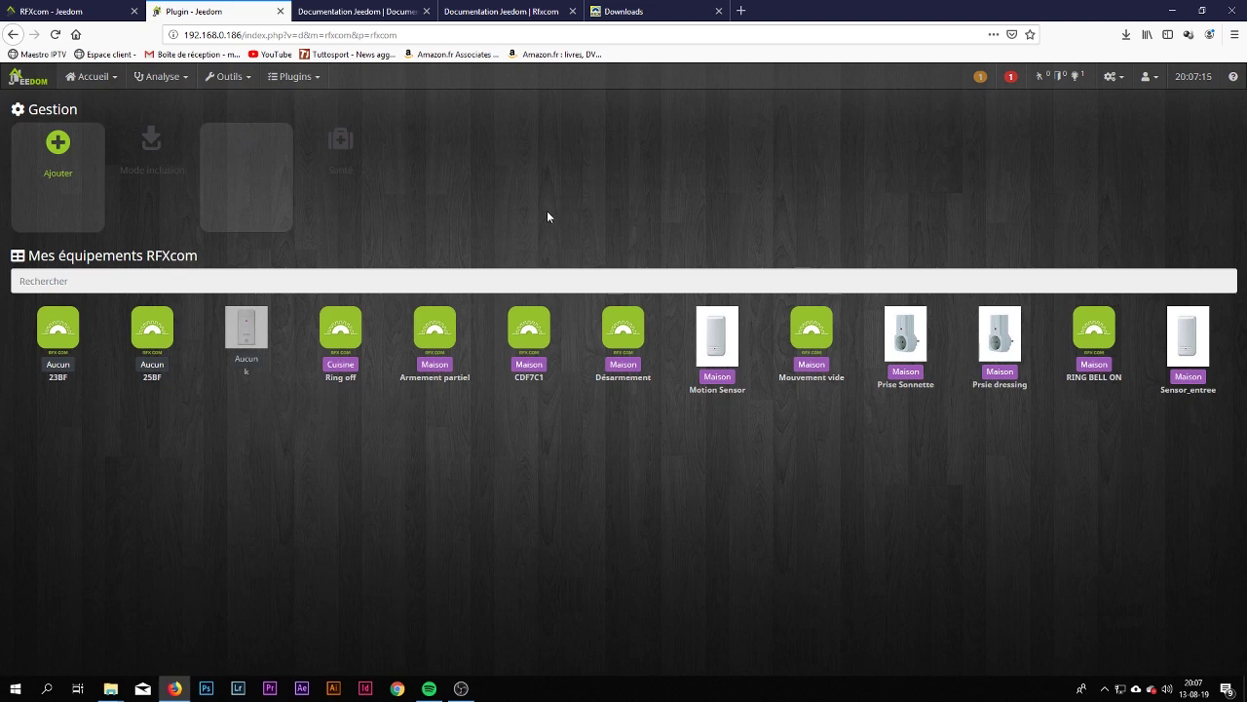
Start inclusion mode to detect the remote's first code and name the new equipment "Télécommande btn 1".
click(156, 159)
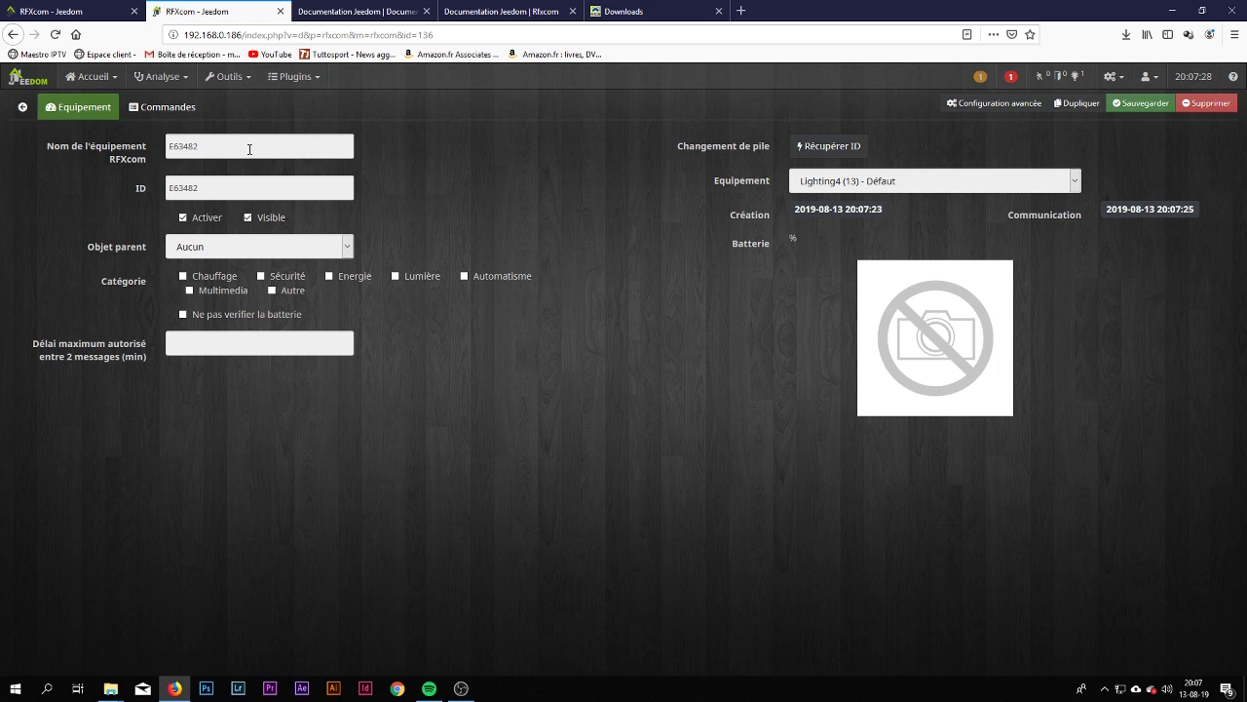
drag(239, 147, 51, 154)
text(Télécomm)
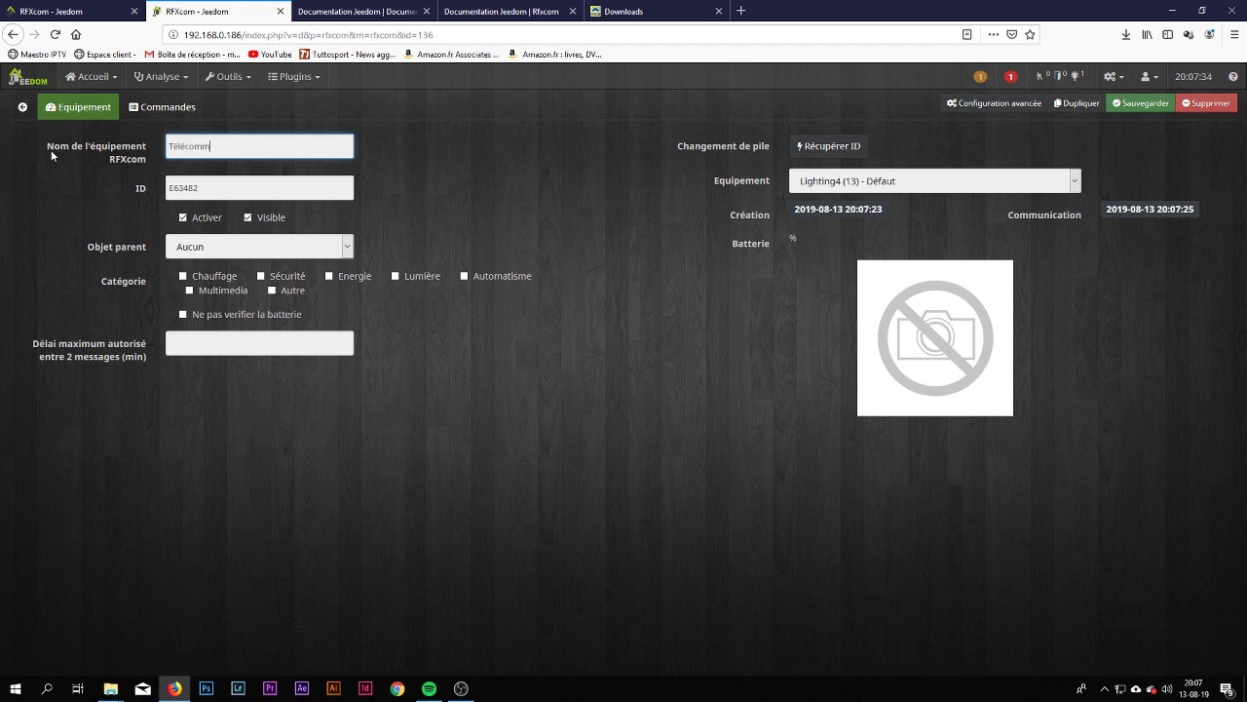
text(ande btn 1)
Set the equipment's parent object to Bureau and its category to Automatisme, then save it.
click(241, 254)
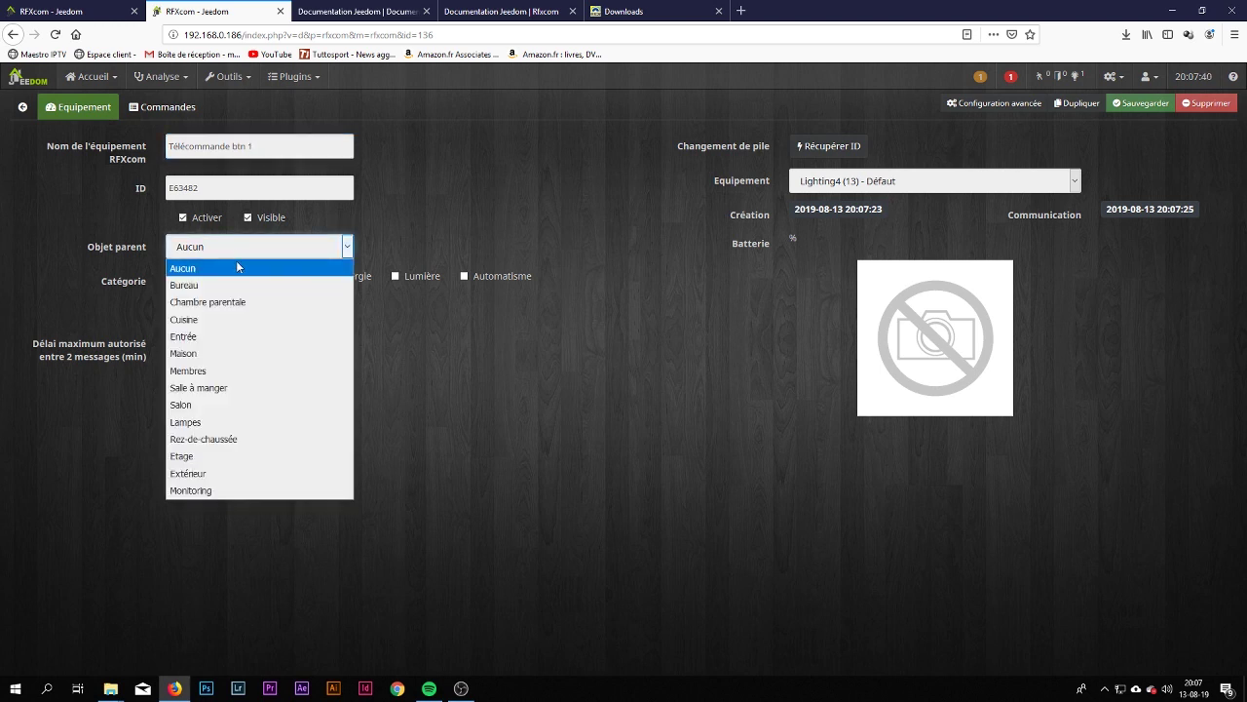
click(222, 284)
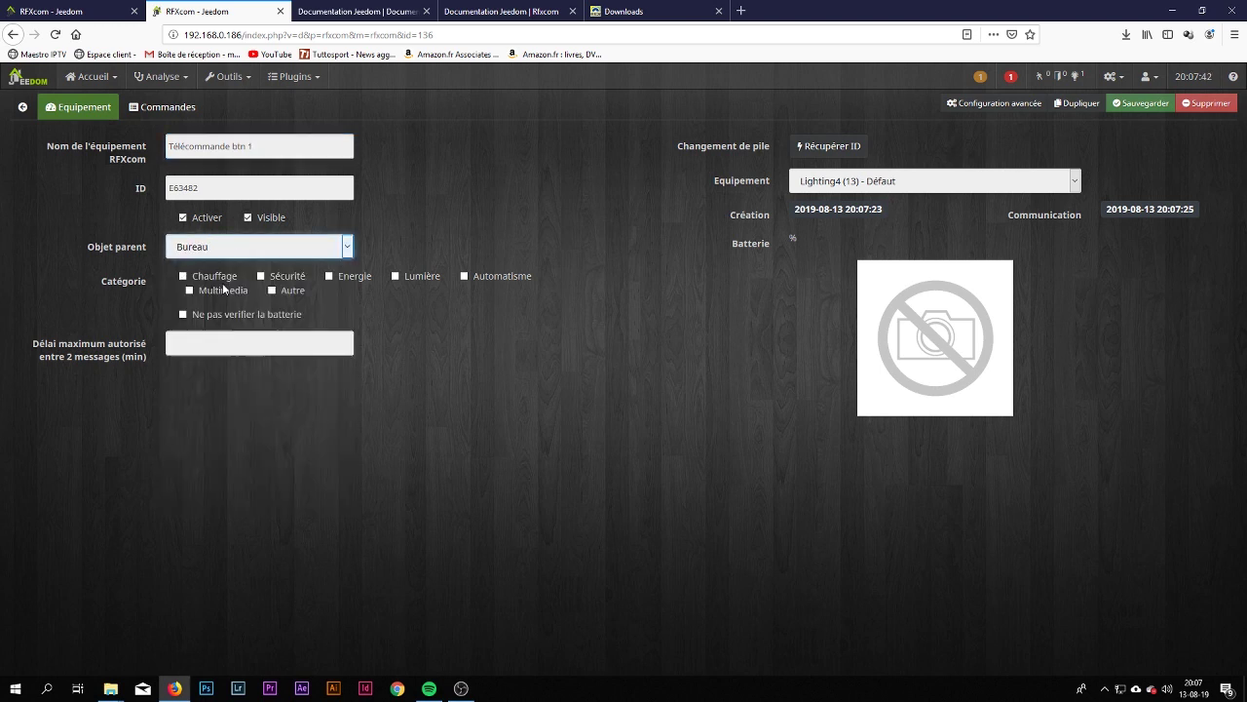
click(484, 280)
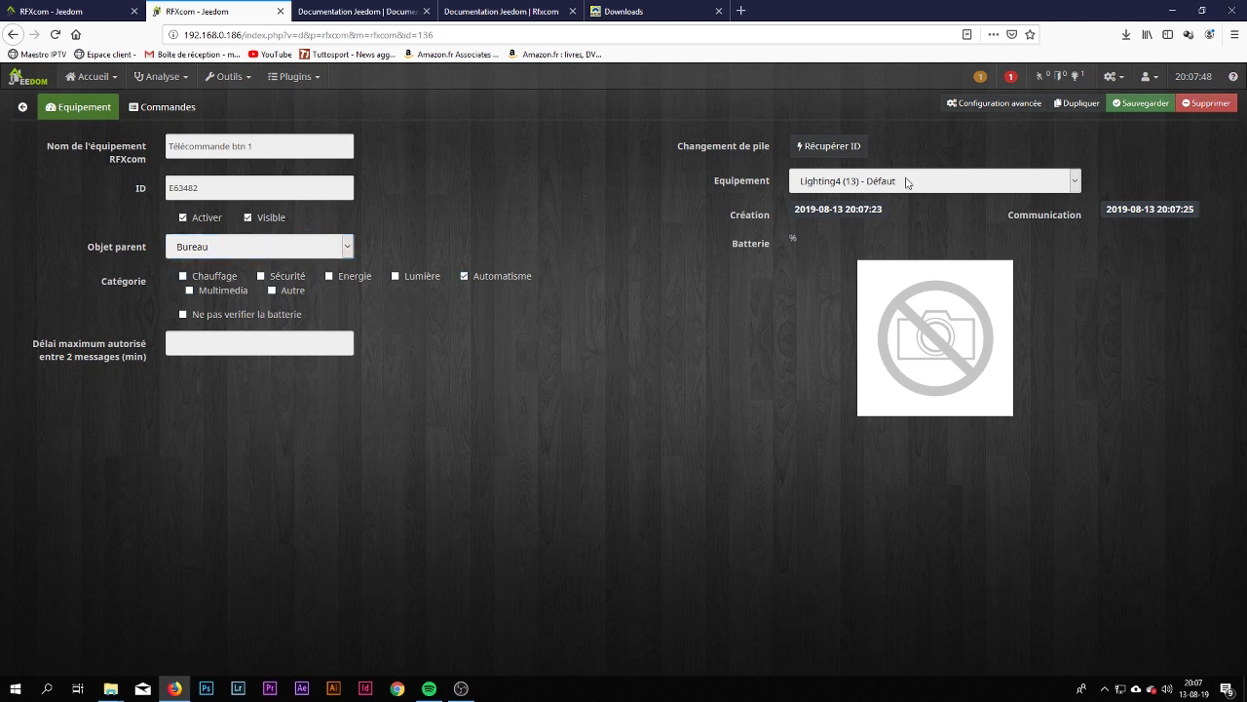
click(1141, 103)
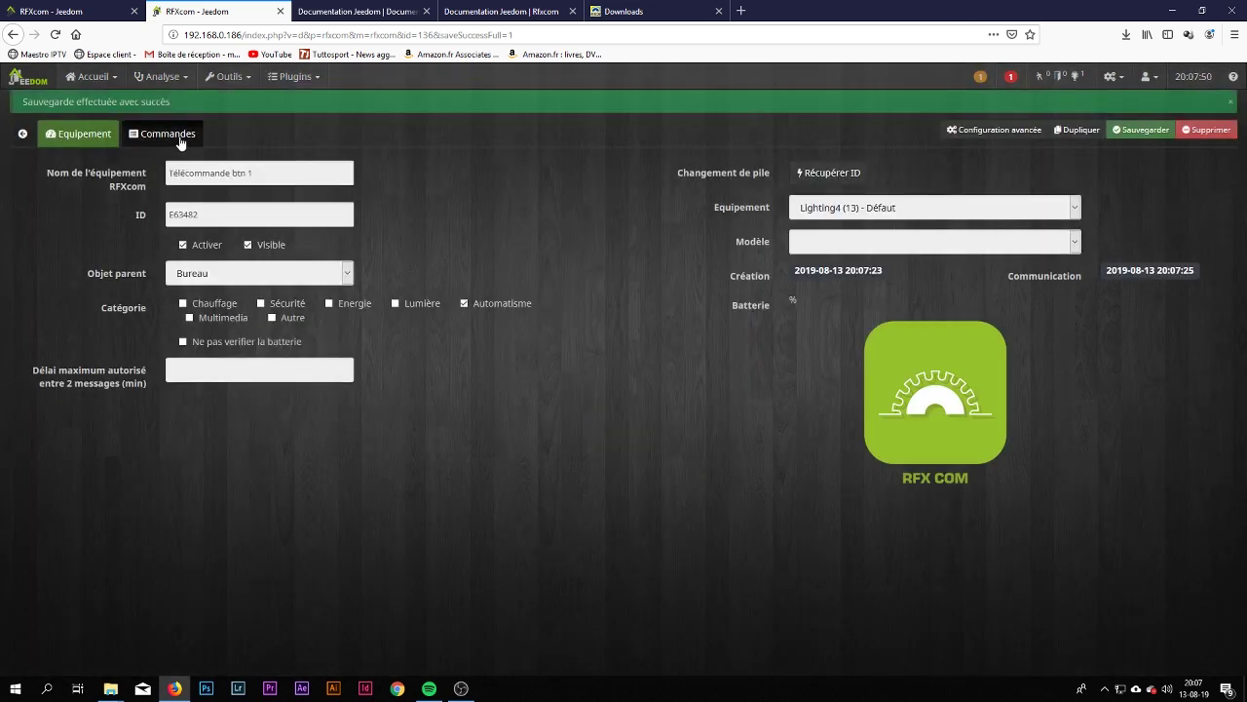
Enable display of the first remote button's Présence, Pulse and Signal commands and save the equipment.
click(164, 134)
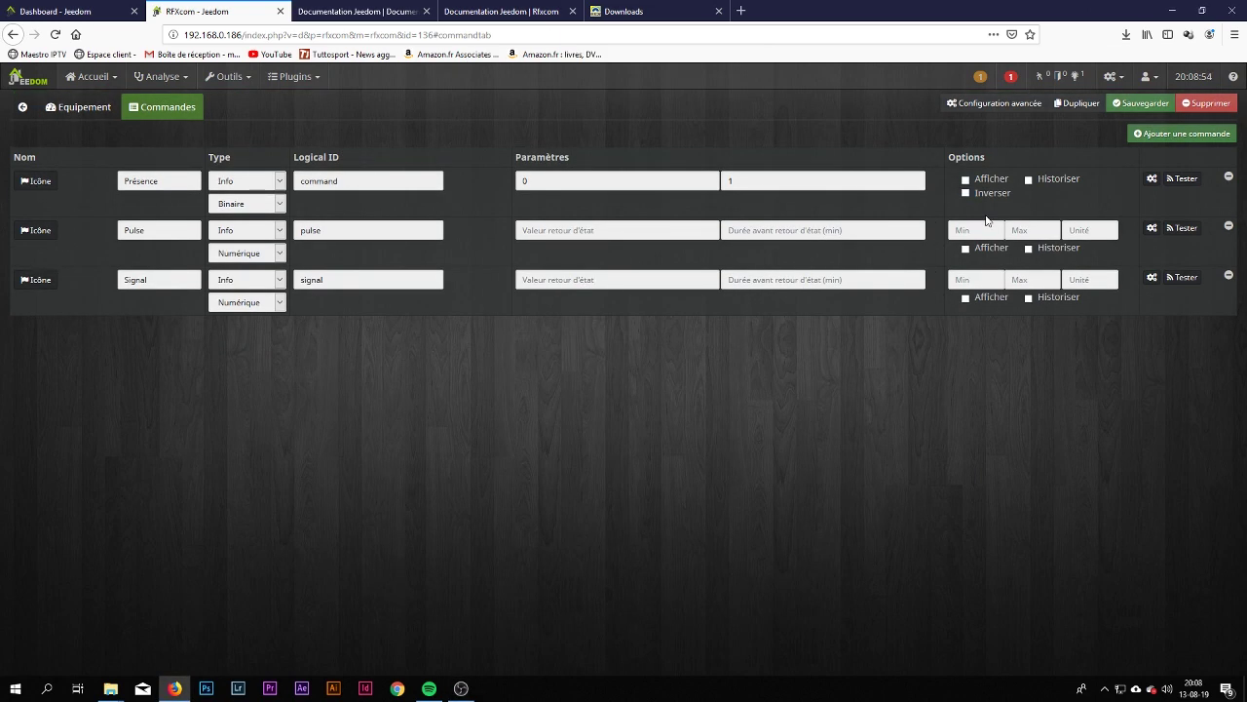
click(966, 179)
click(966, 248)
click(966, 298)
click(1144, 105)
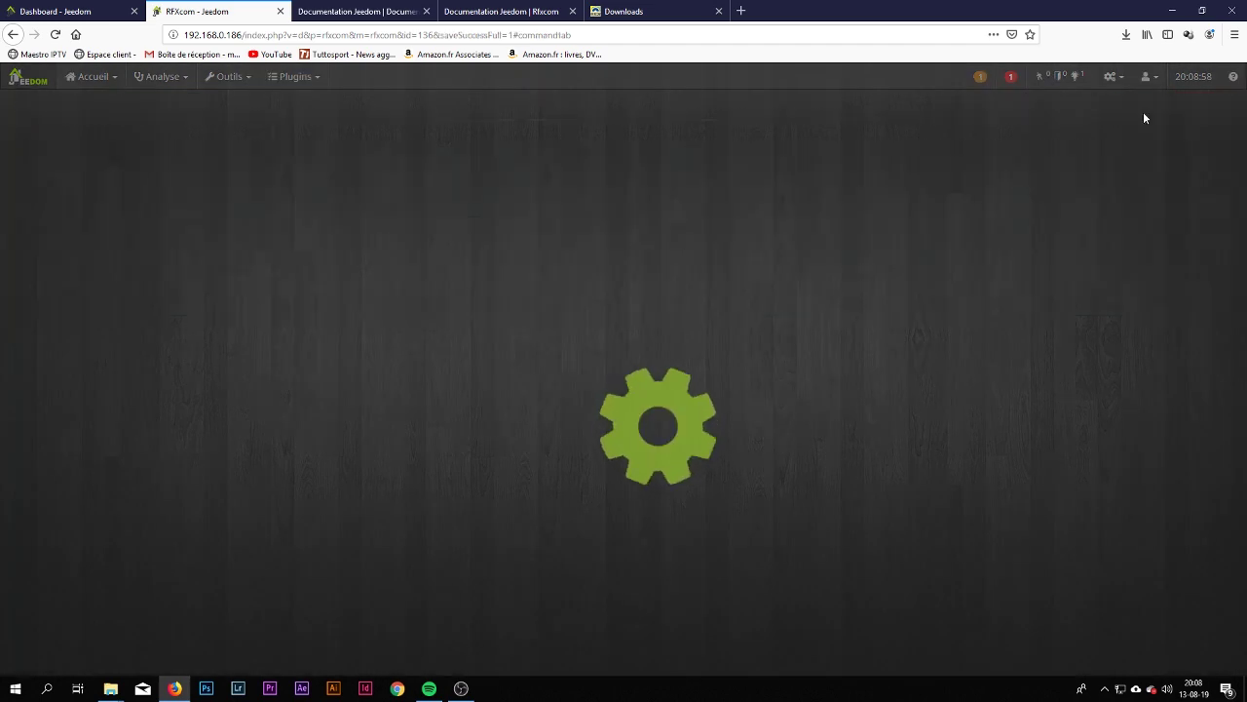
Examine the "Télécommande btn 1" widget in the Bureau section of the dashboard.
click(107, 11)
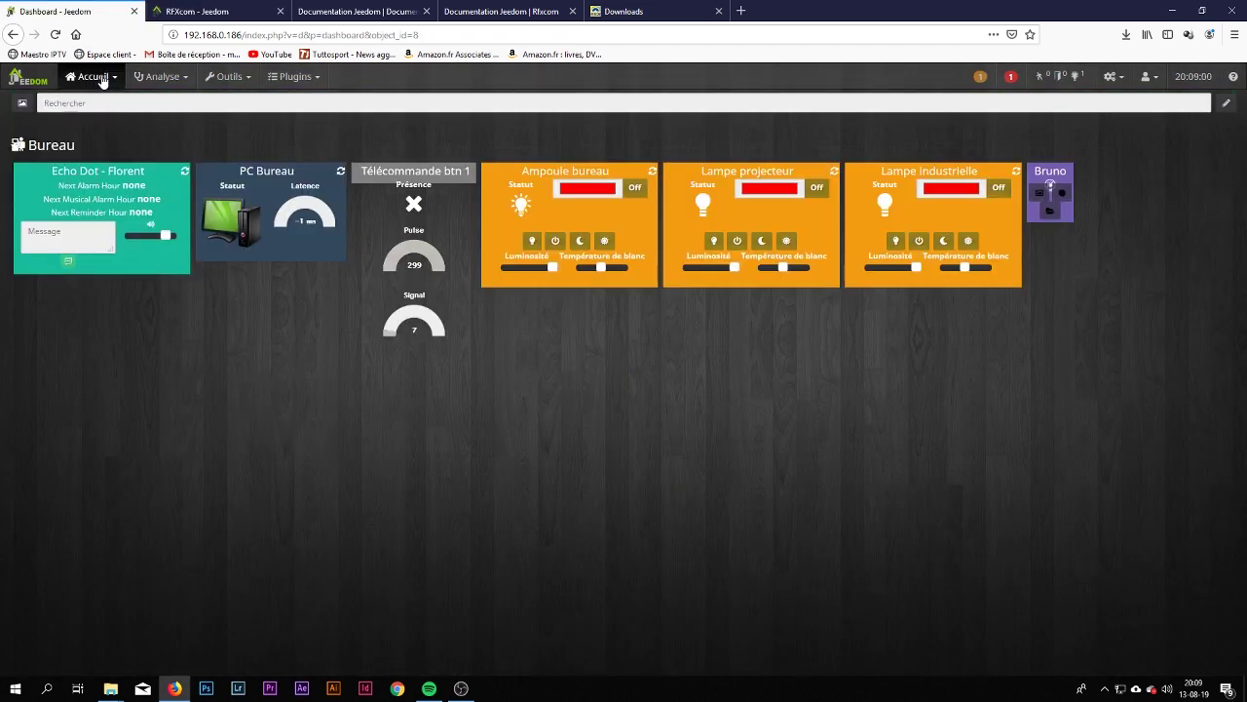
click(102, 80)
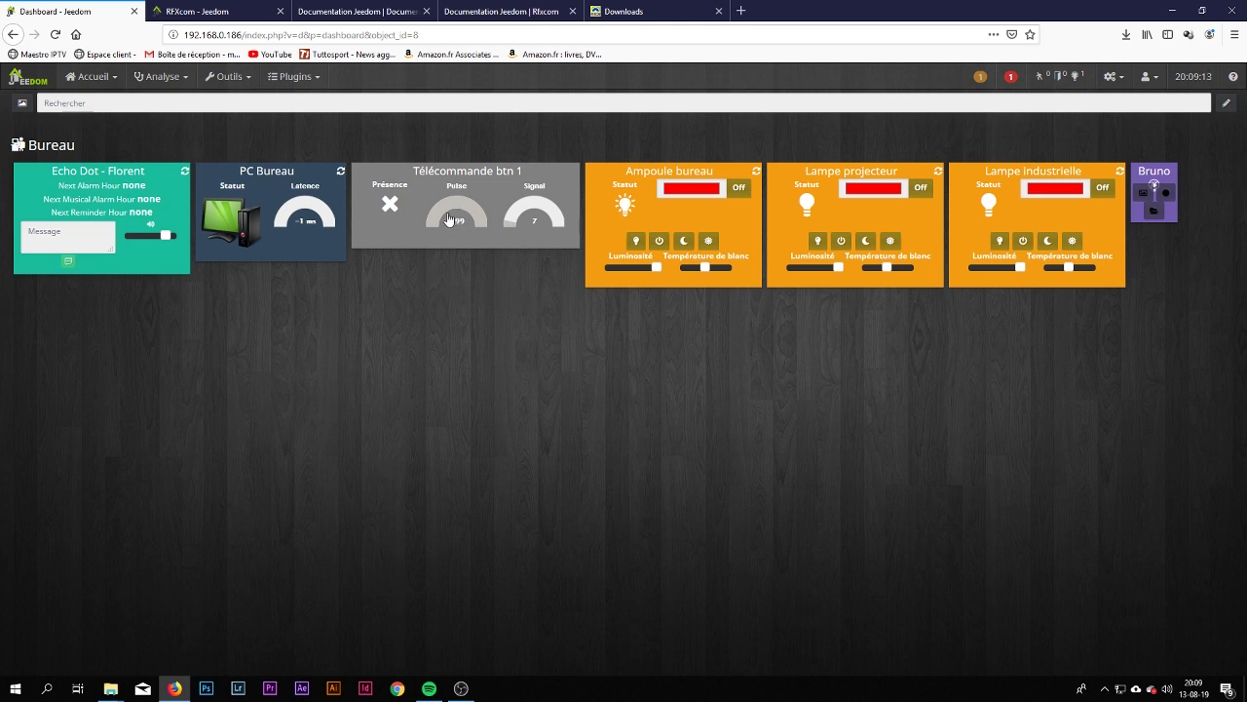
mouse_move(449, 236)
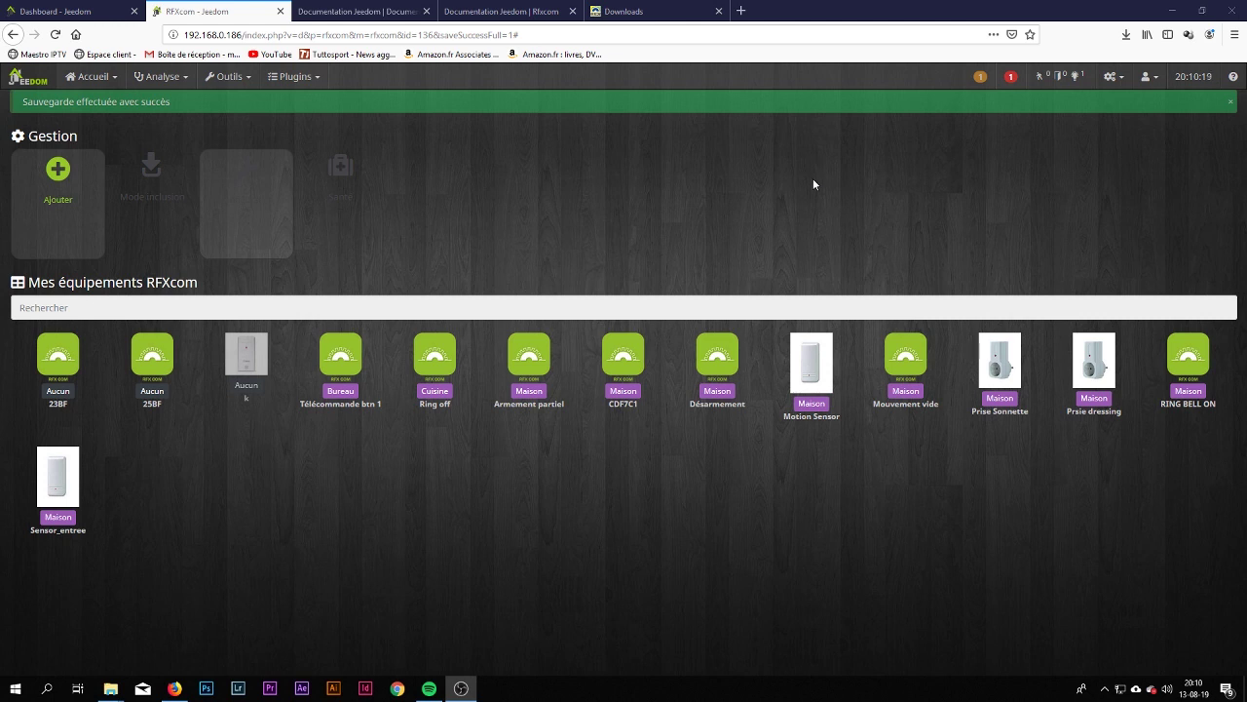
Include the remote's second button as RFXcom equipment, name it "Télécommande btn2", assign category Autre and save it.
click(141, 172)
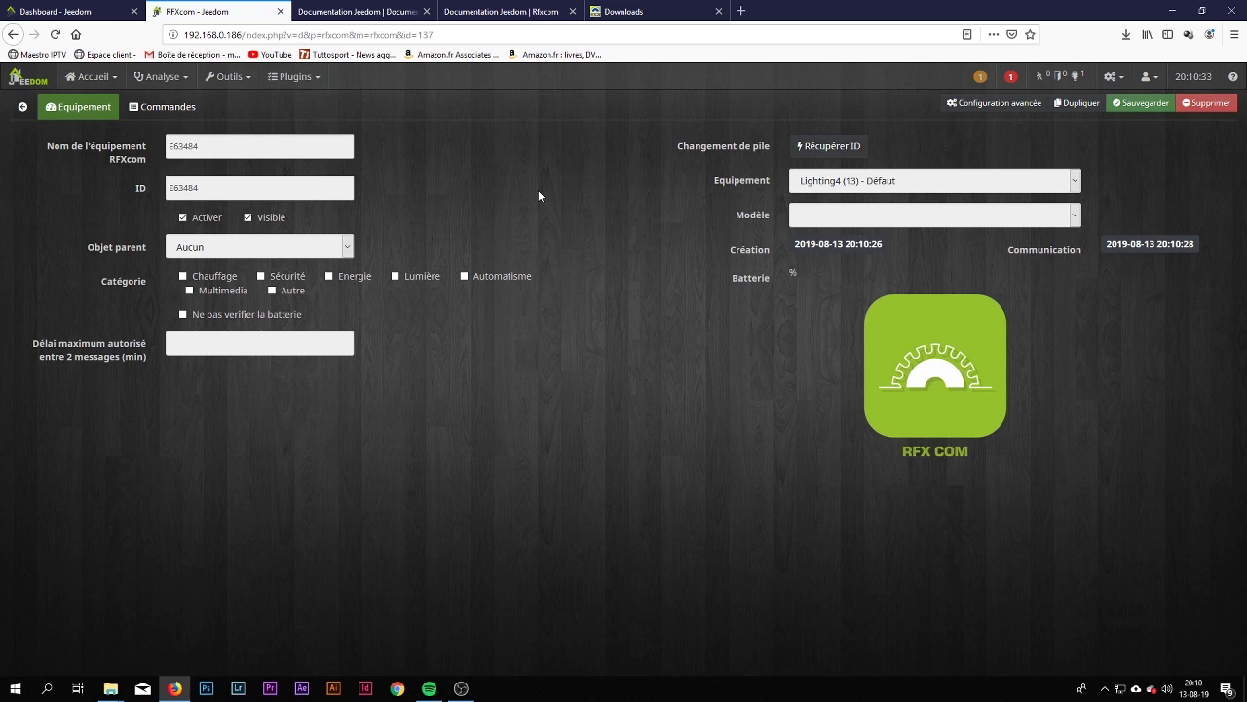
click(56, 148)
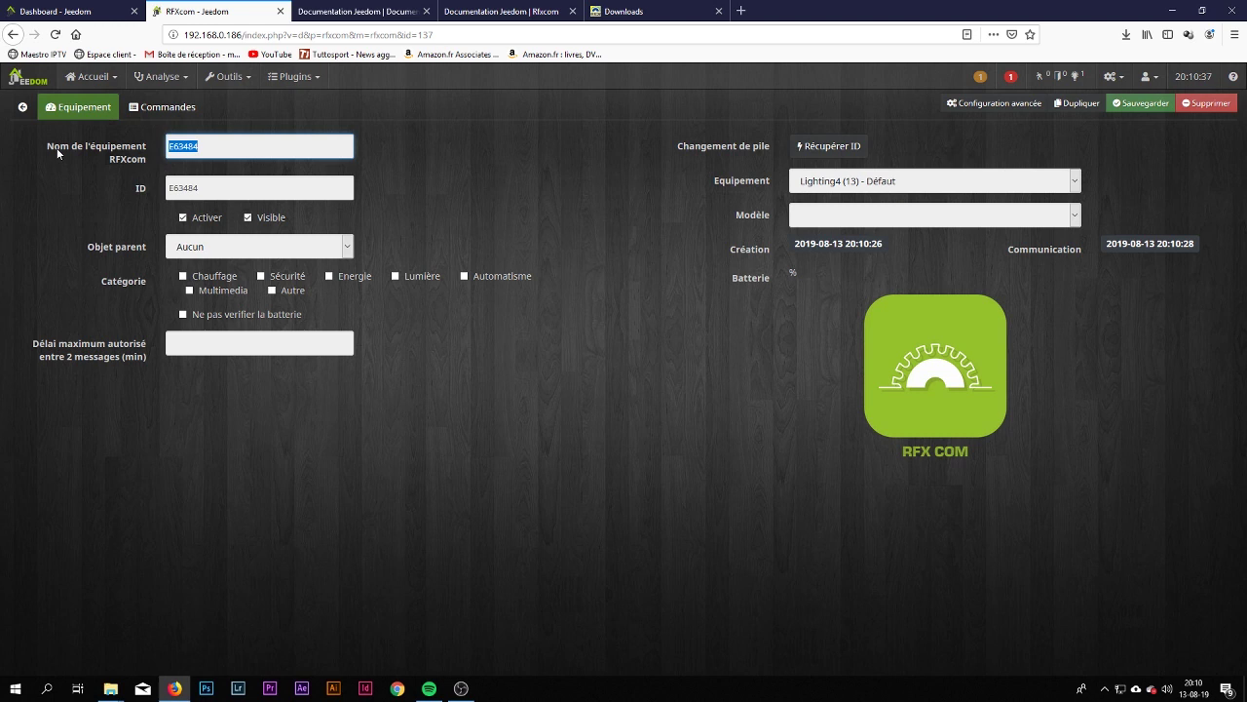
text(Télécommande btn2)
click(272, 291)
click(1137, 103)
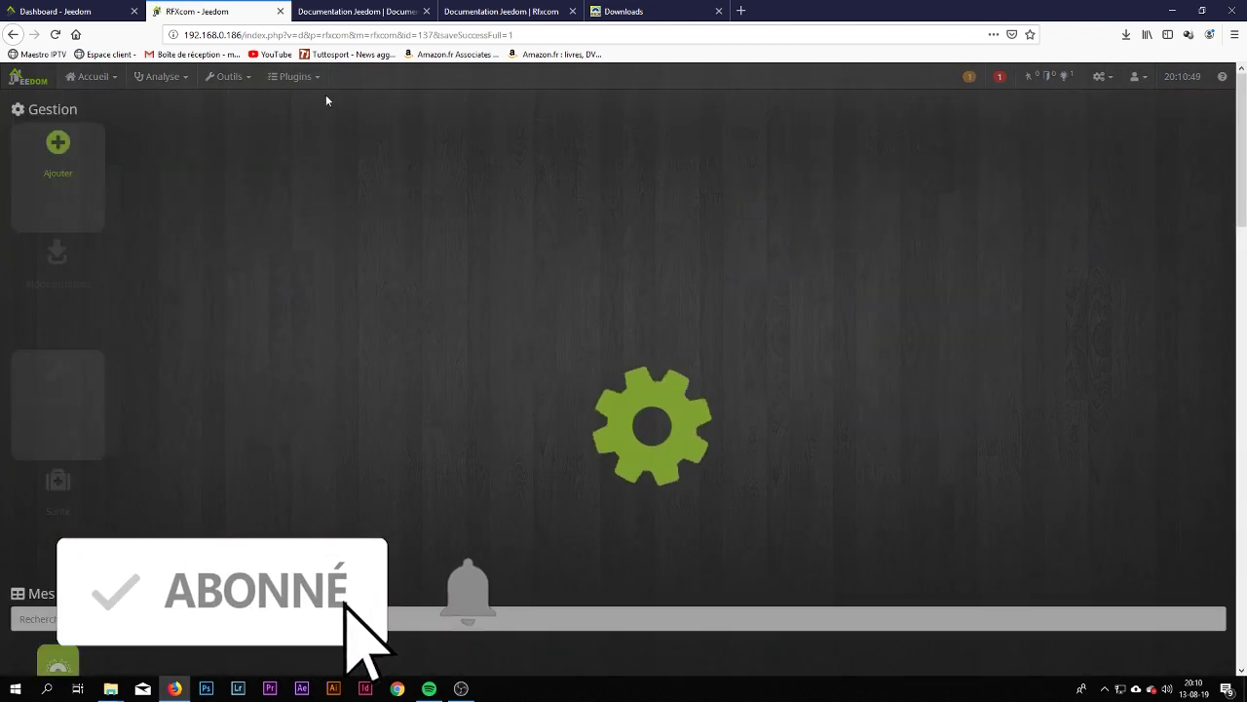
Enable display of the second button's Présence, Pulse and Signal commands, save and return to its equipment settings.
click(977, 209)
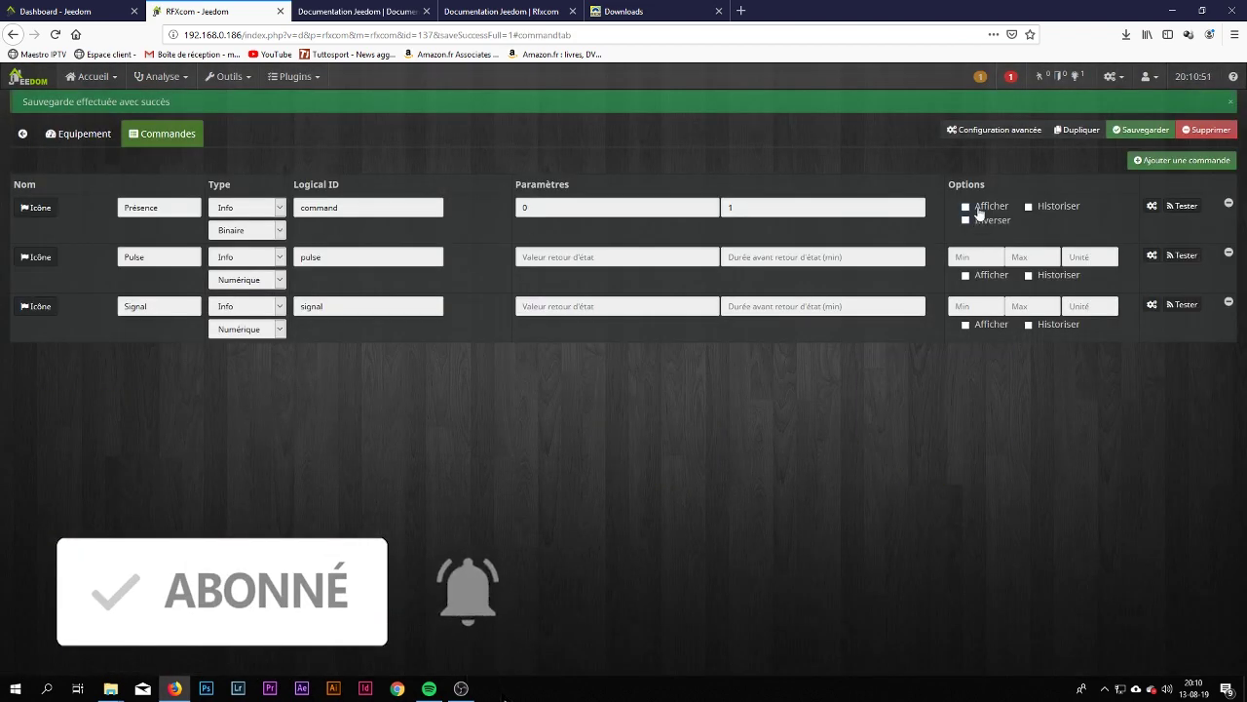
click(976, 276)
click(988, 323)
click(1140, 129)
click(78, 134)
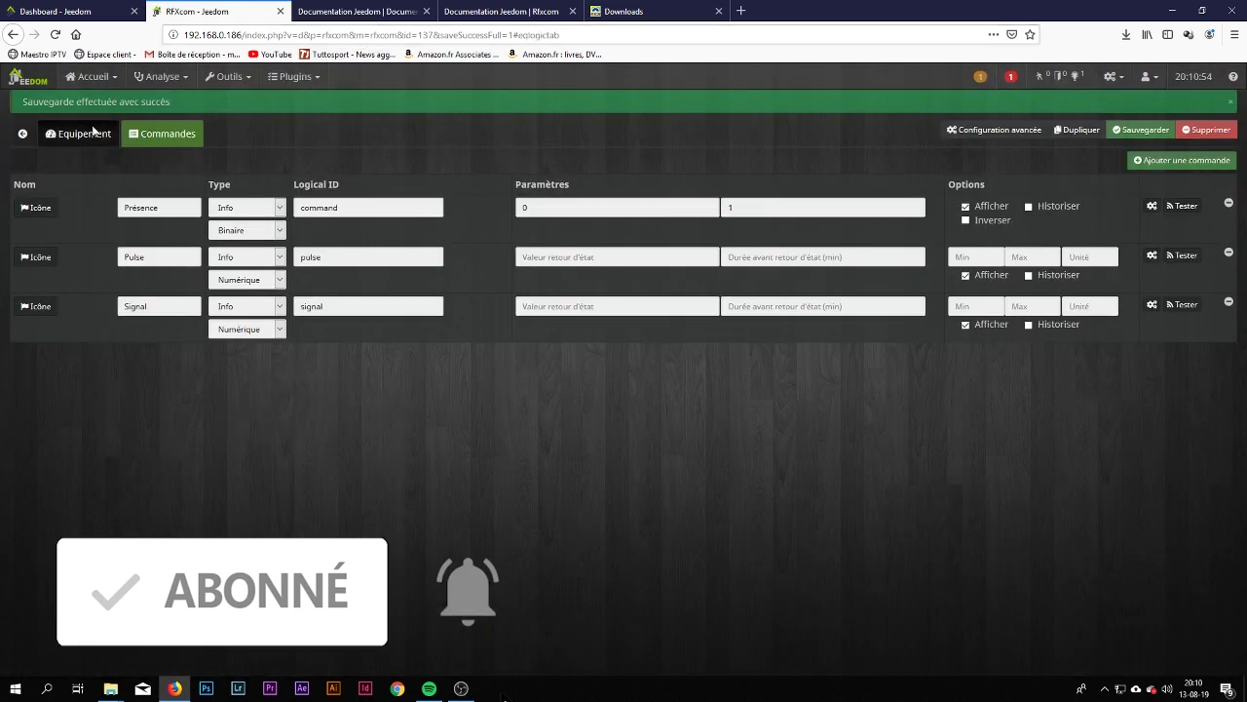
Set the second button's parent object to Bureau, save it and reload the Bureau dashboard.
click(241, 273)
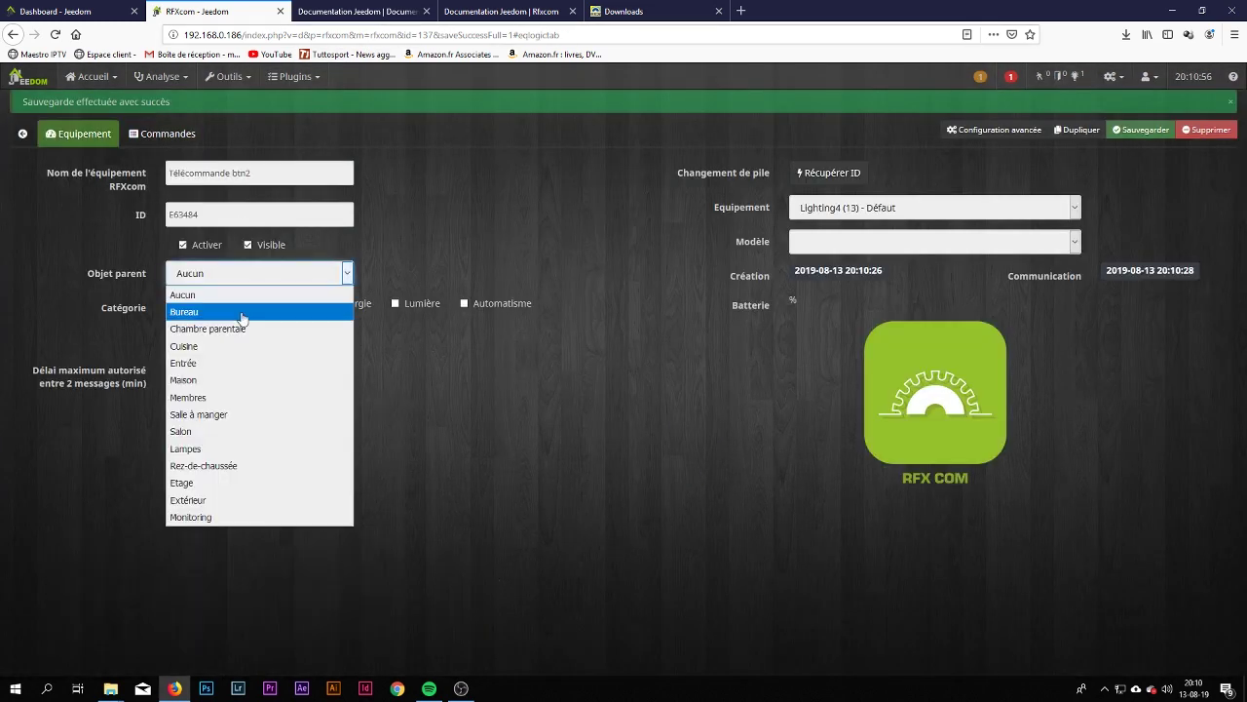
click(242, 311)
click(1142, 129)
click(95, 10)
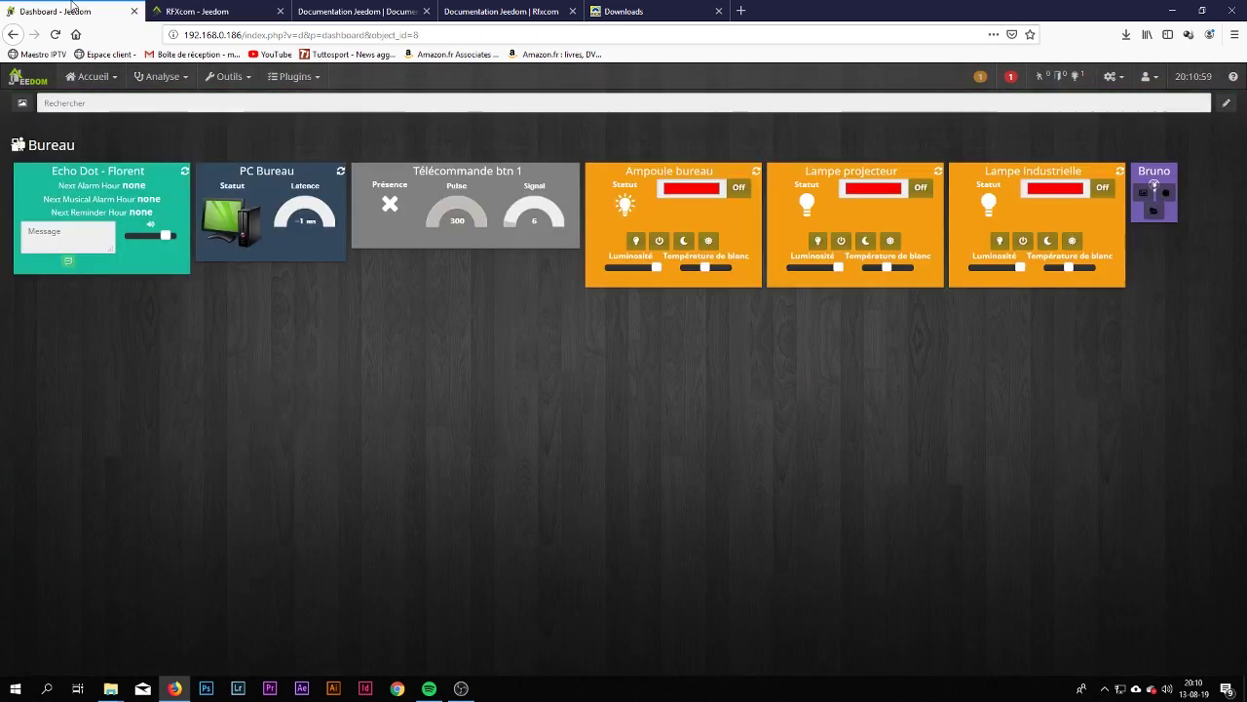
click(53, 36)
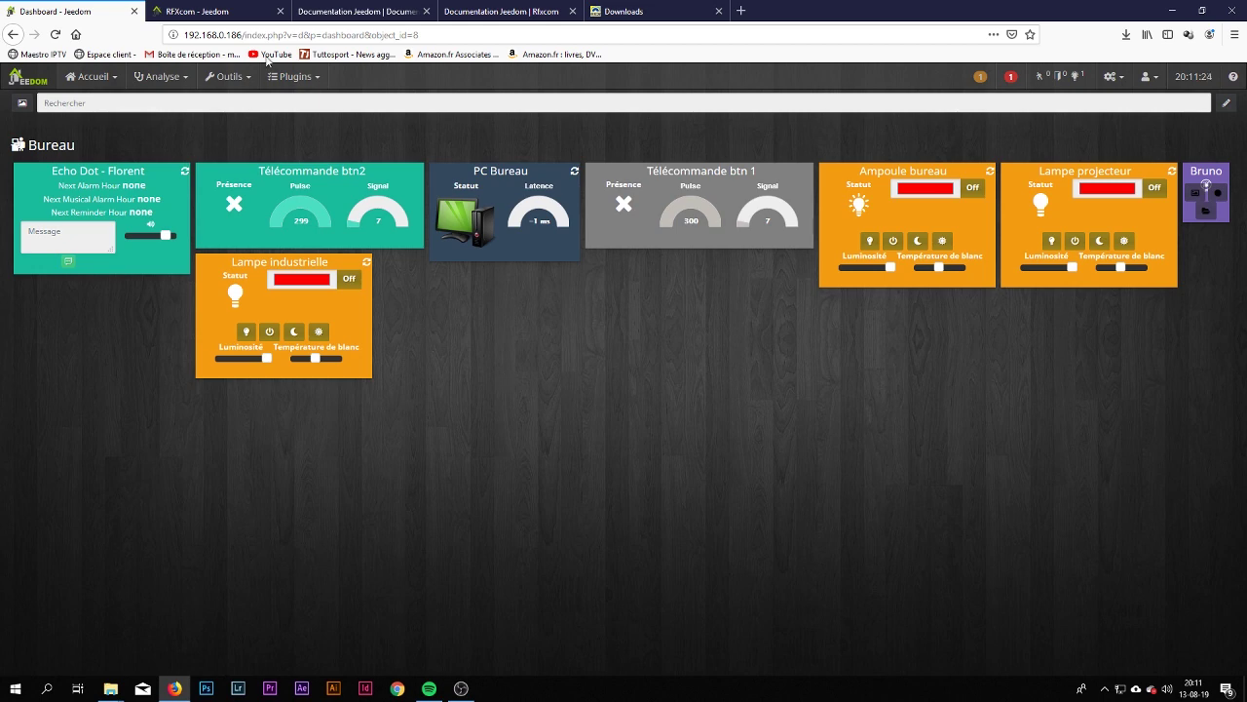
Return to the RFXcom equipment list and start inclusion mode to add the remote's third button.
click(223, 8)
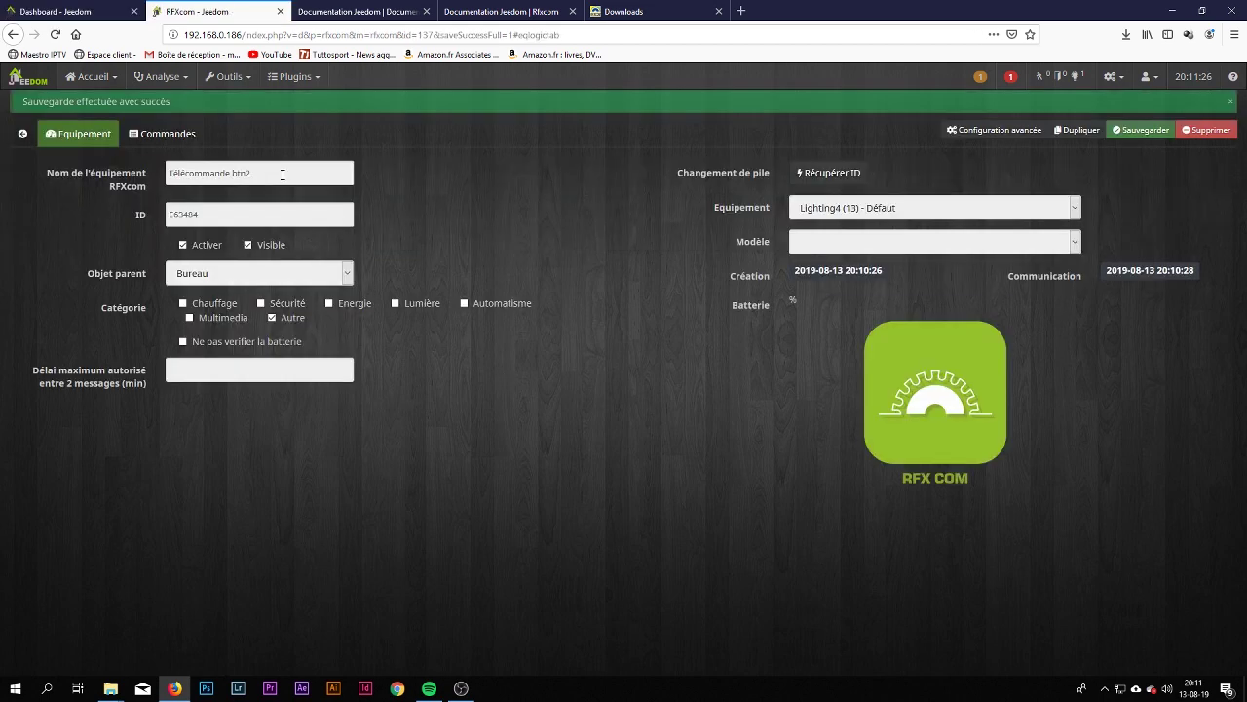
click(22, 133)
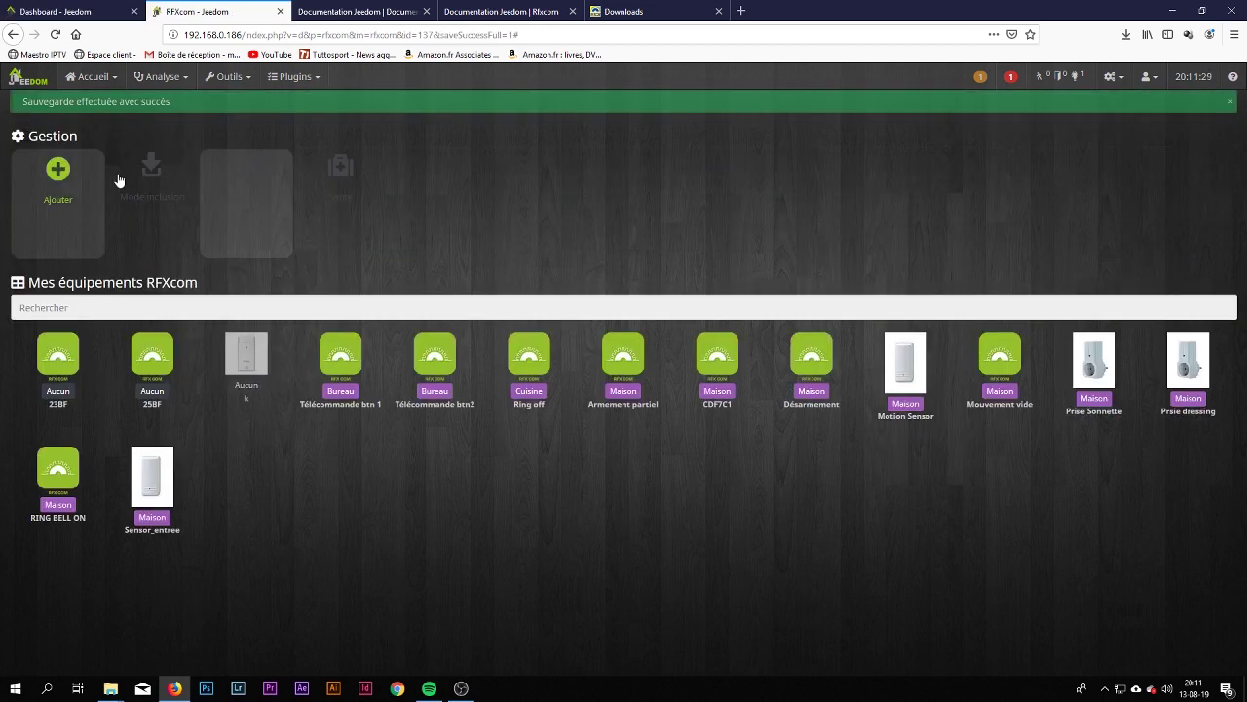
click(148, 178)
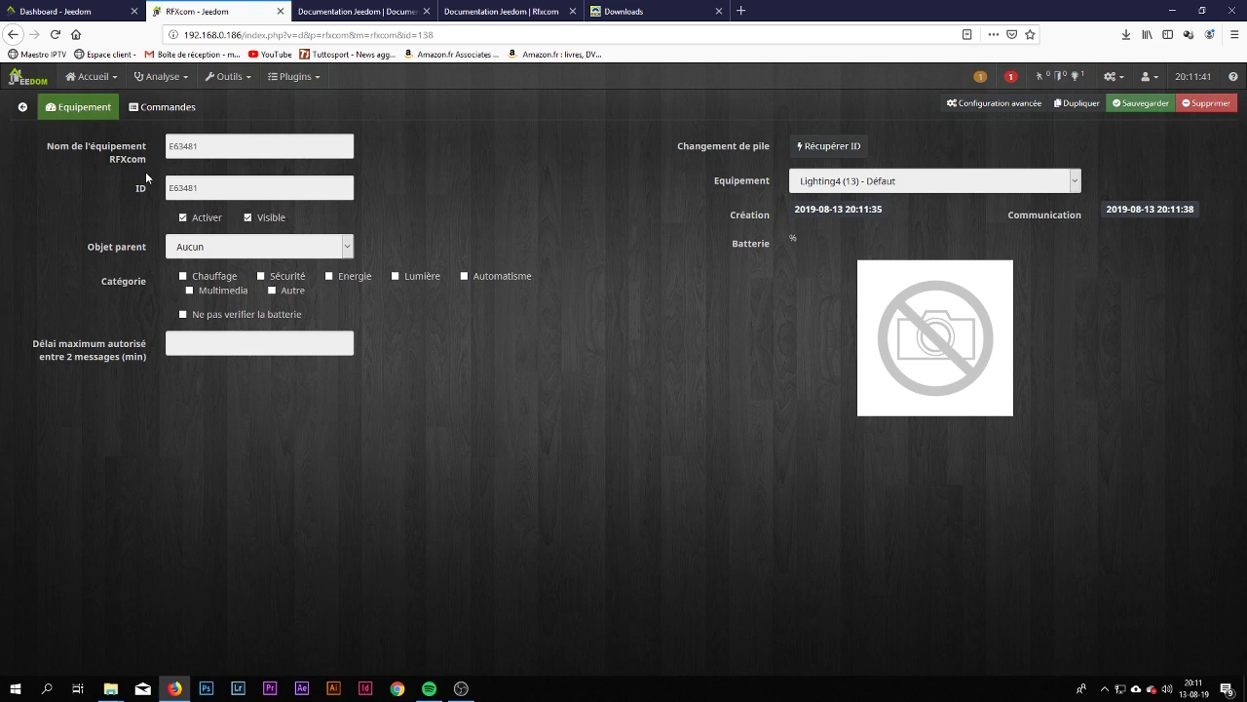
Name the newly included equipment "Télécommande btn3", set its parent object to Bureau and save it.
drag(202, 146, 77, 156)
text(T)
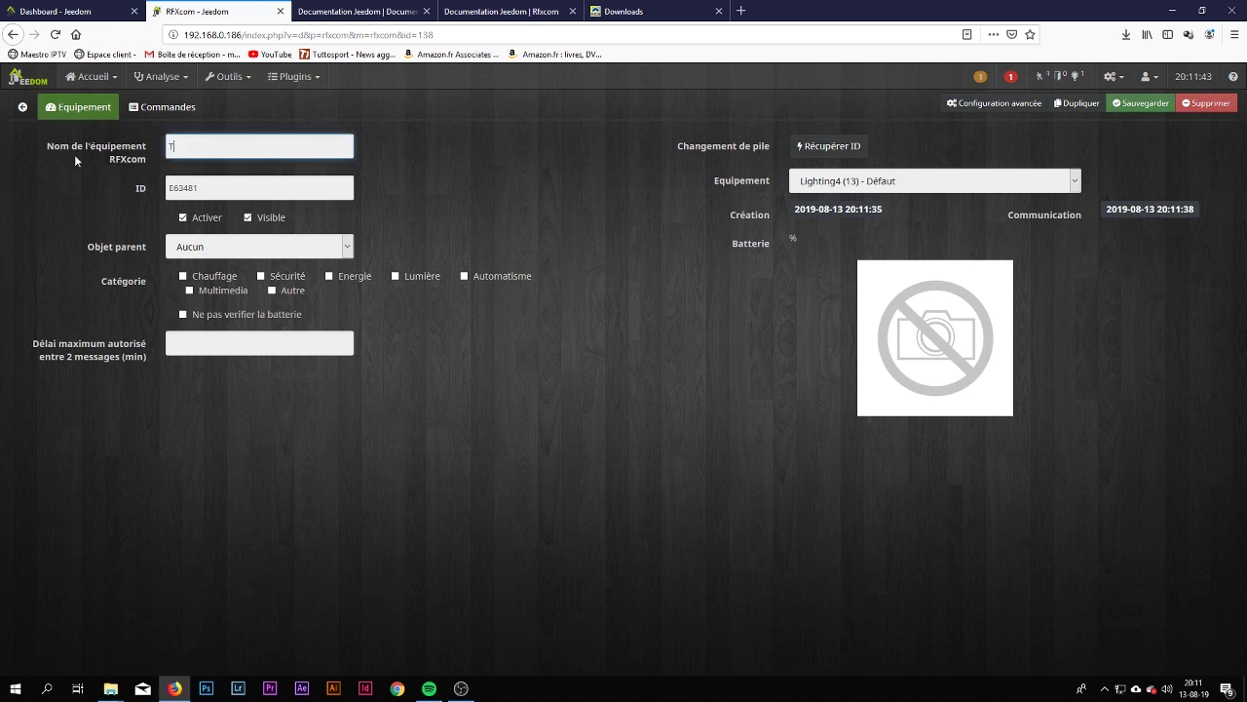
text(élécommande btn3)
click(223, 251)
click(220, 283)
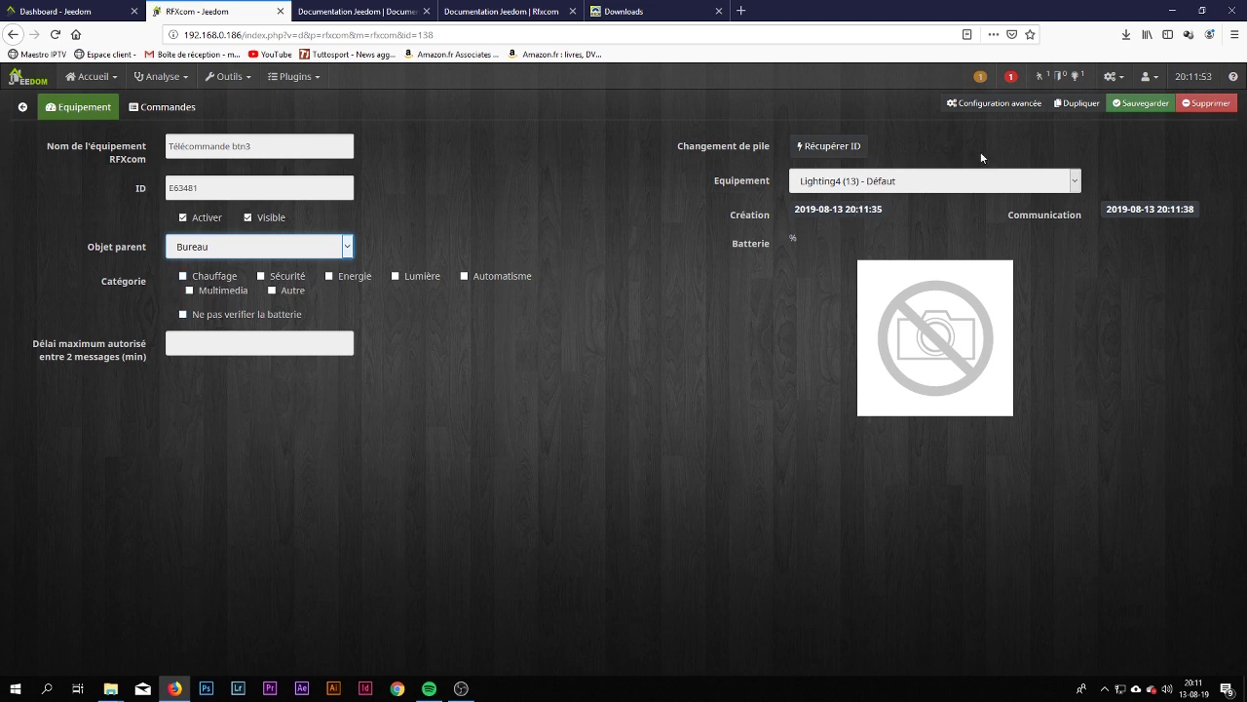
click(1142, 103)
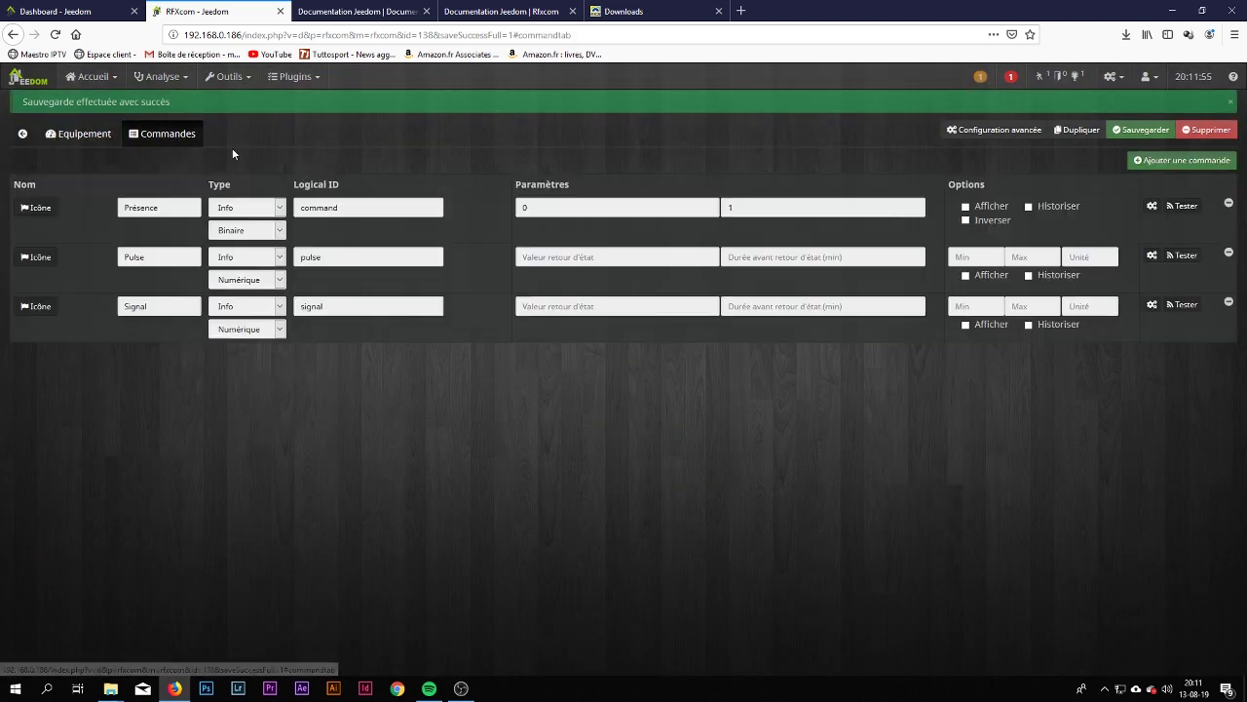
Enable display of the third button's Présence, Pulse and Signal commands, save and reload the Bureau dashboard.
click(985, 209)
click(987, 276)
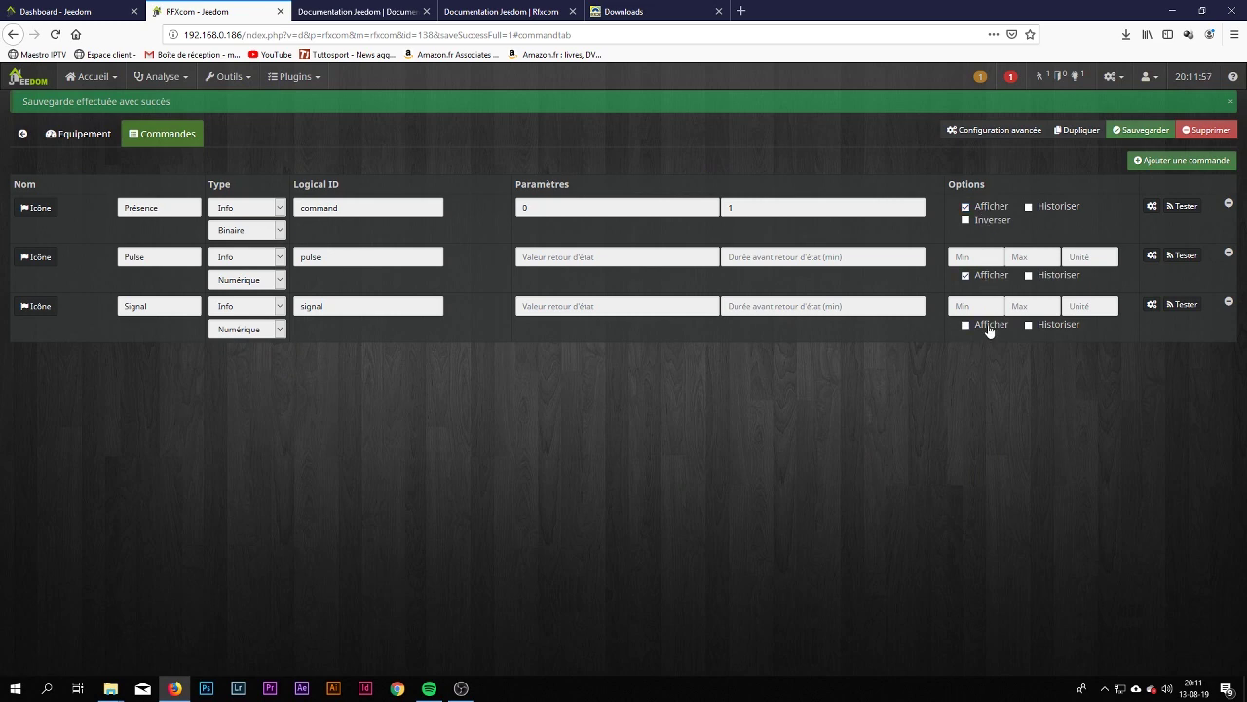
click(989, 327)
click(1139, 133)
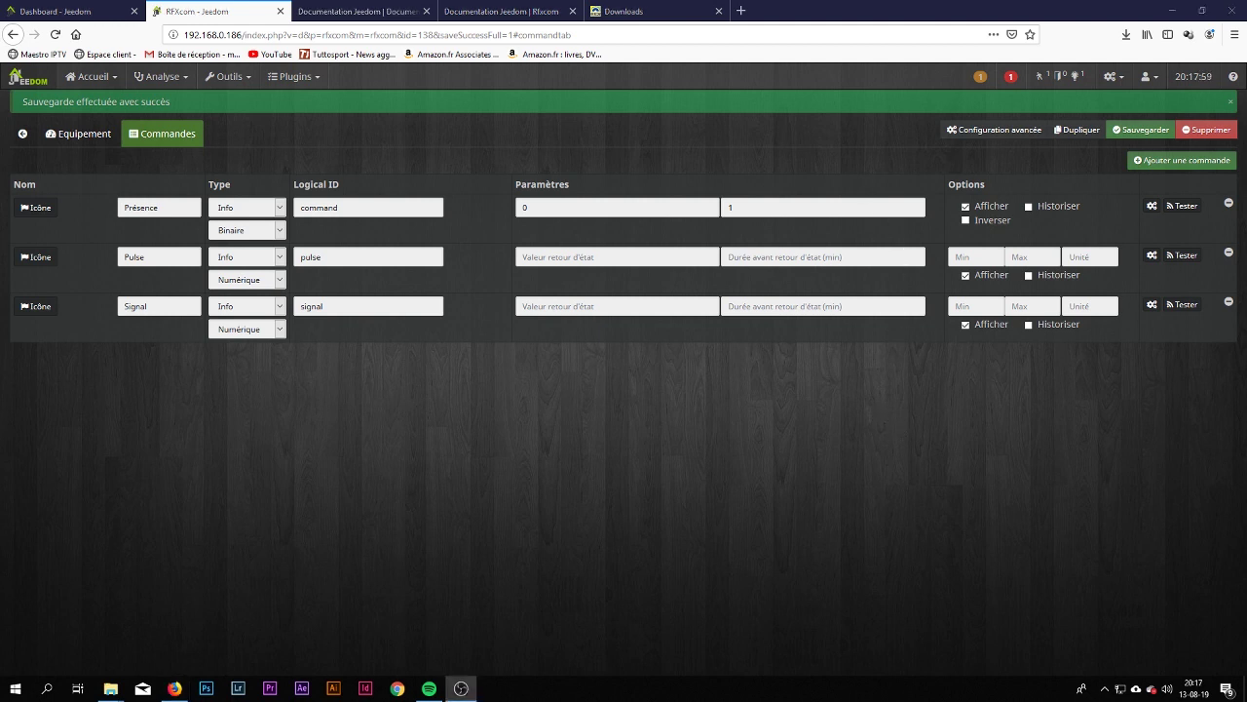
click(56, 11)
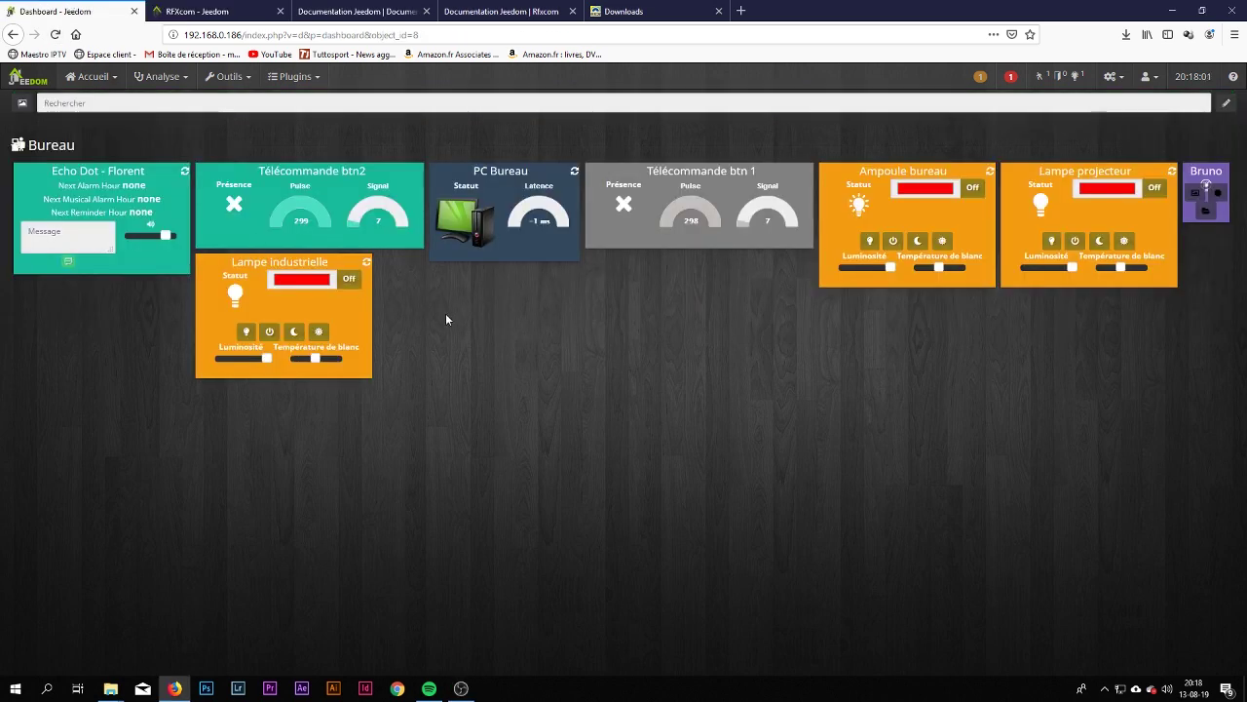
click(55, 34)
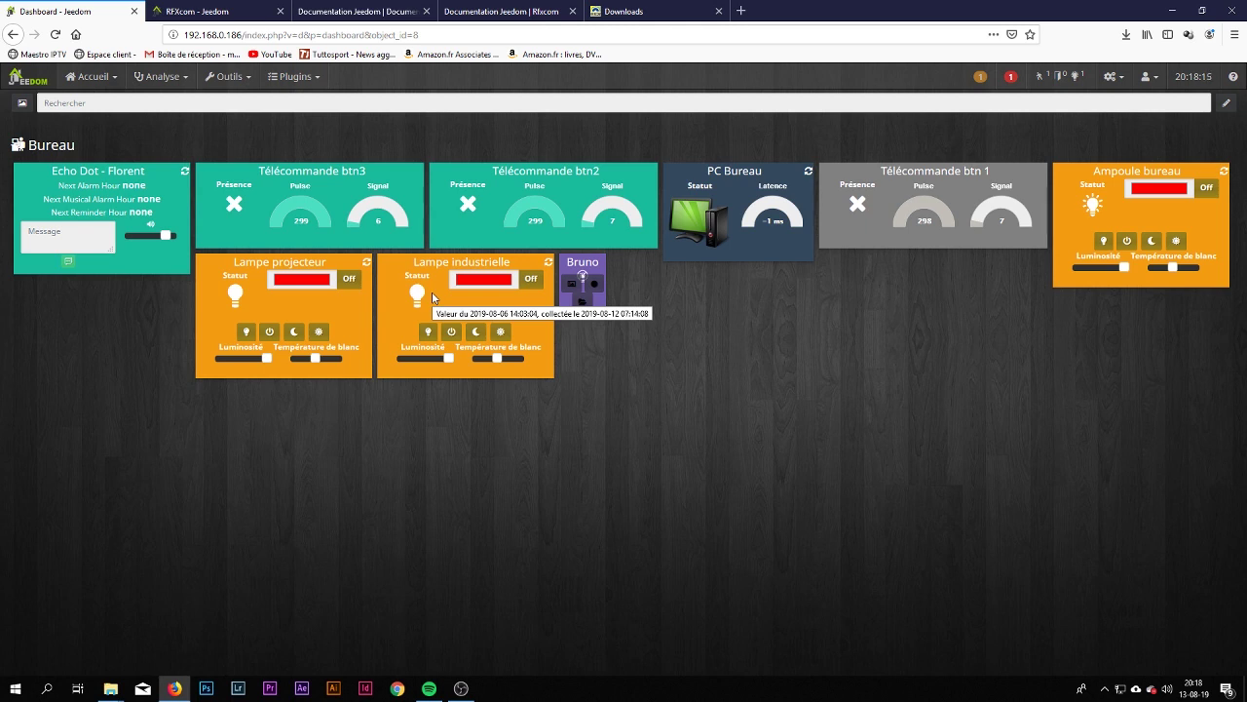
Open the Pulse command configuration of "Télécommande btn 1" and set its value action condition to supérieur.
click(915, 172)
click(158, 106)
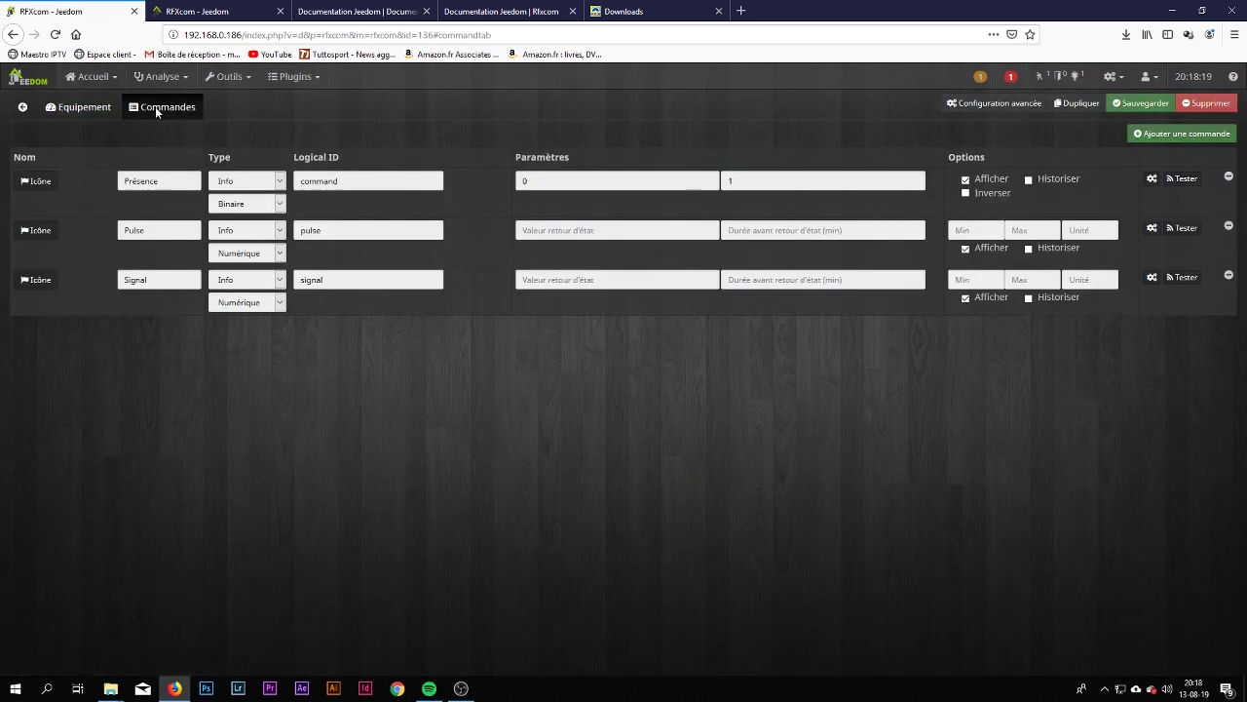
click(1152, 228)
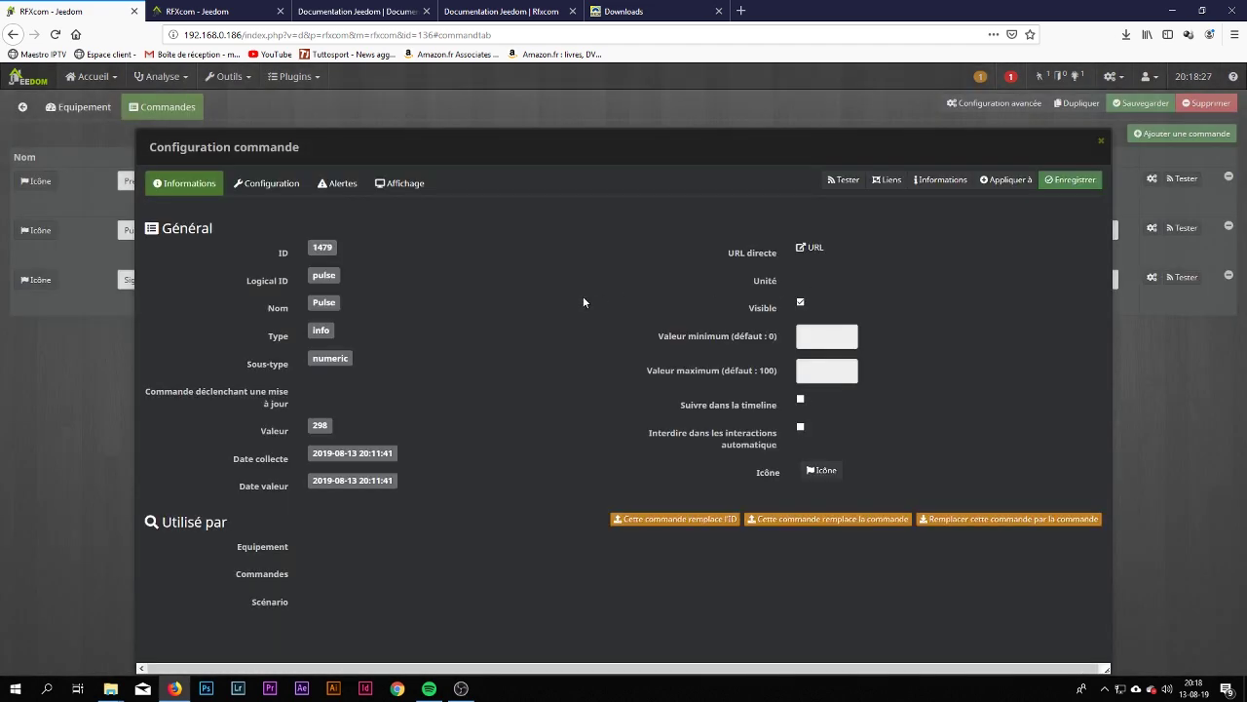
click(265, 183)
scroll(608, 343, down, 4)
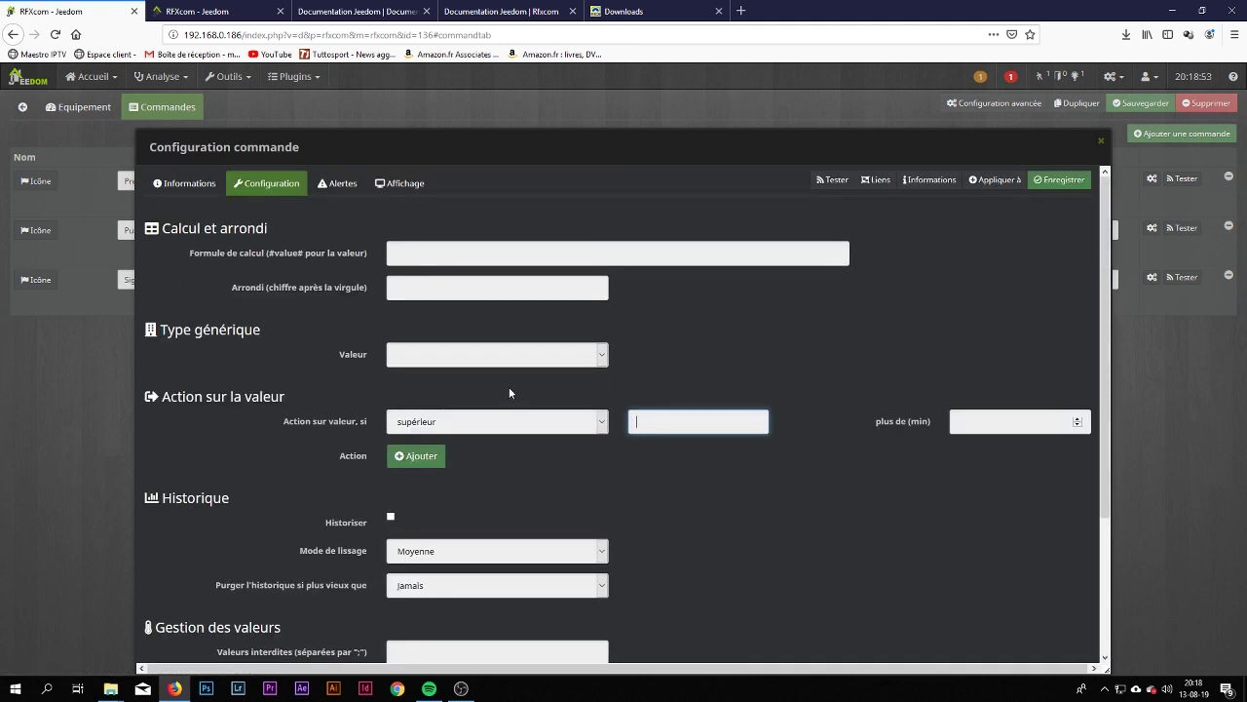
Open the Bureau dashboard in the other browser tab to check the remote buttons' Pulse values.
click(199, 11)
click(29, 80)
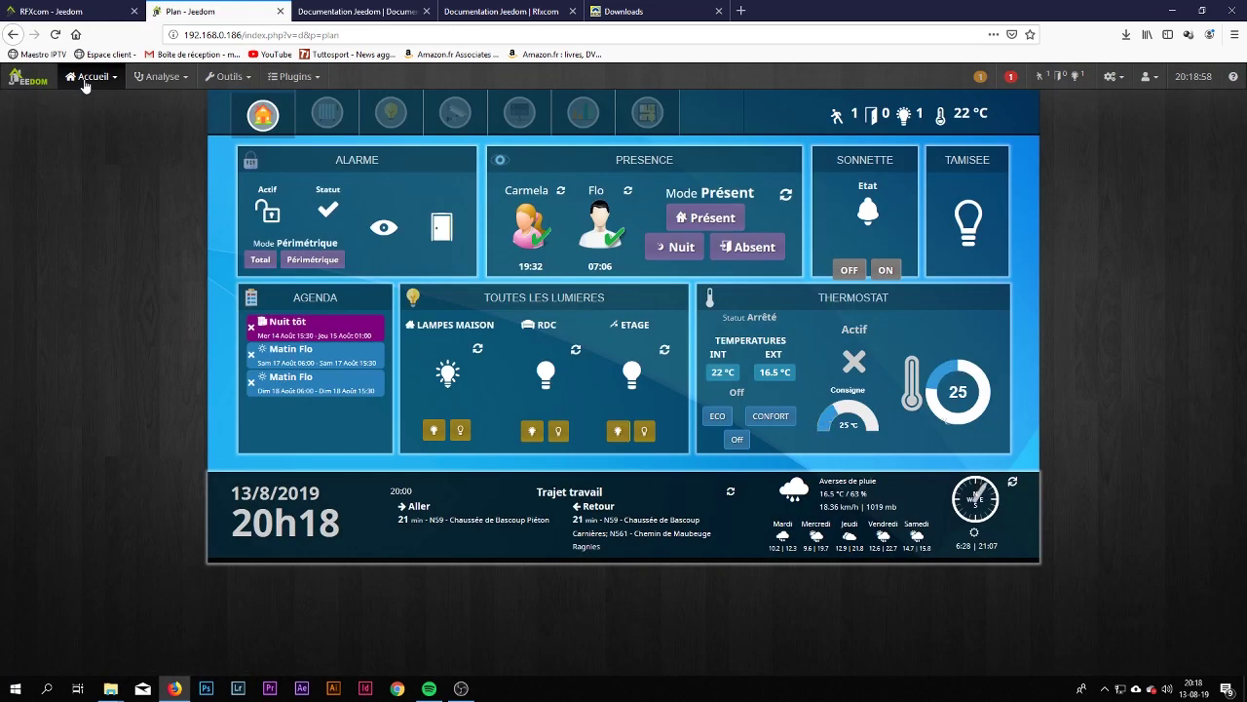
click(85, 79)
mouse_move(119, 108)
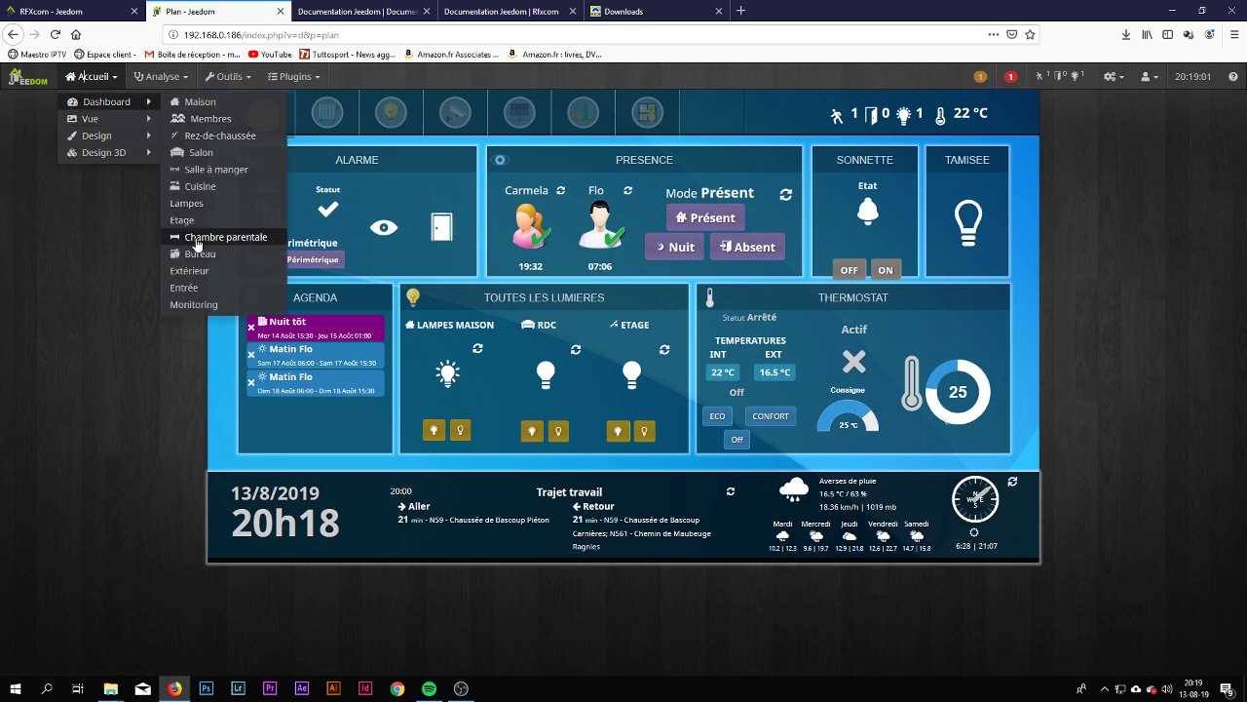
click(200, 255)
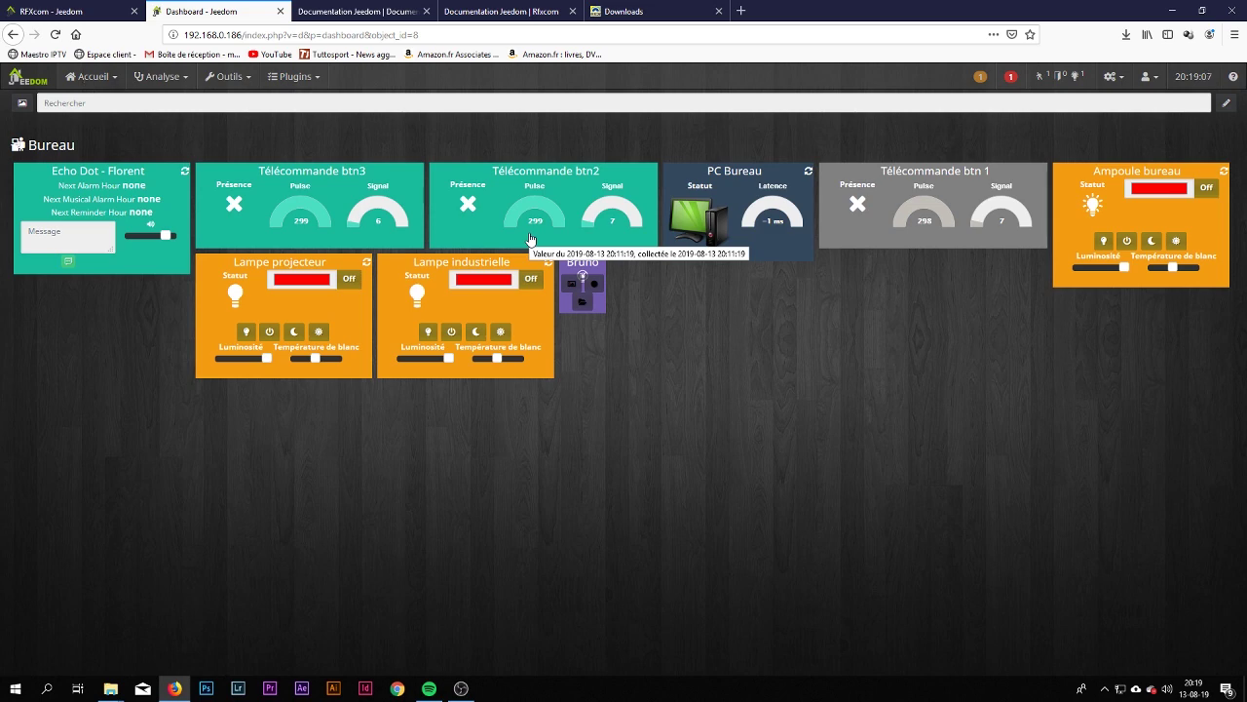
Return to the first button's Pulse configuration, set the condition value to 299 and add an action.
click(63, 11)
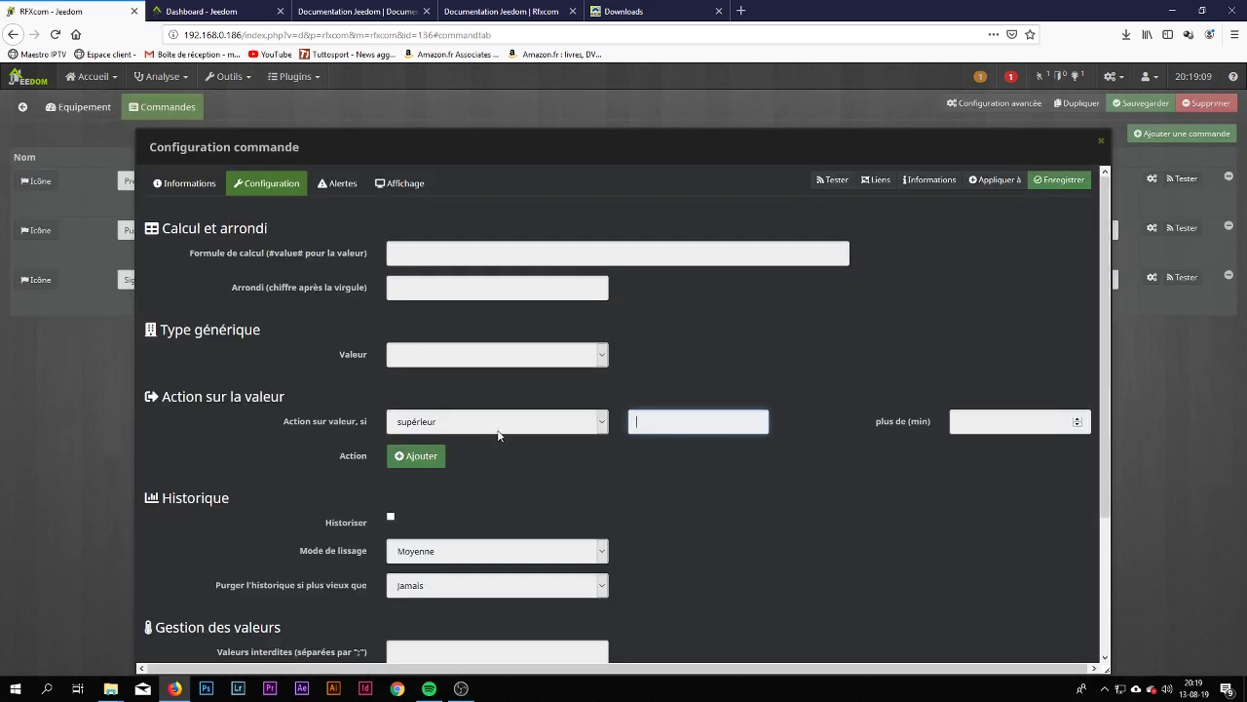
text(299)
click(416, 457)
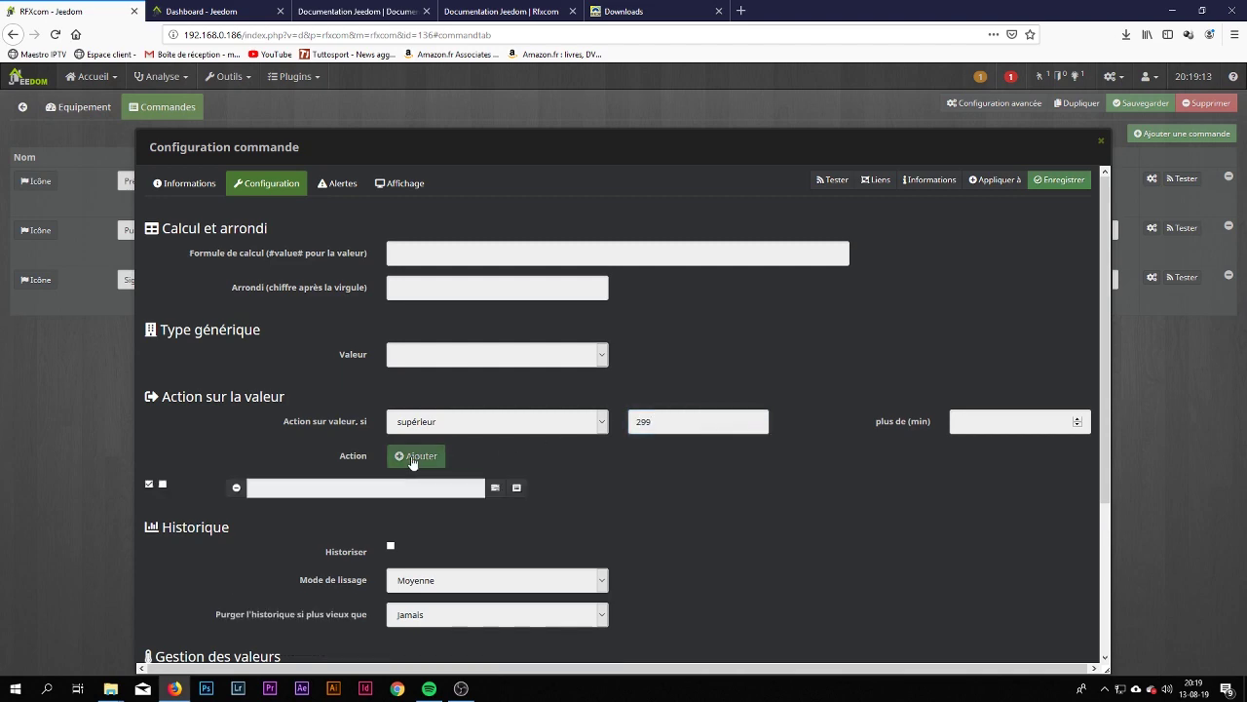
Assign the Allumer command of Bureau's Lampe projecteur to the new action.
click(515, 489)
click(463, 365)
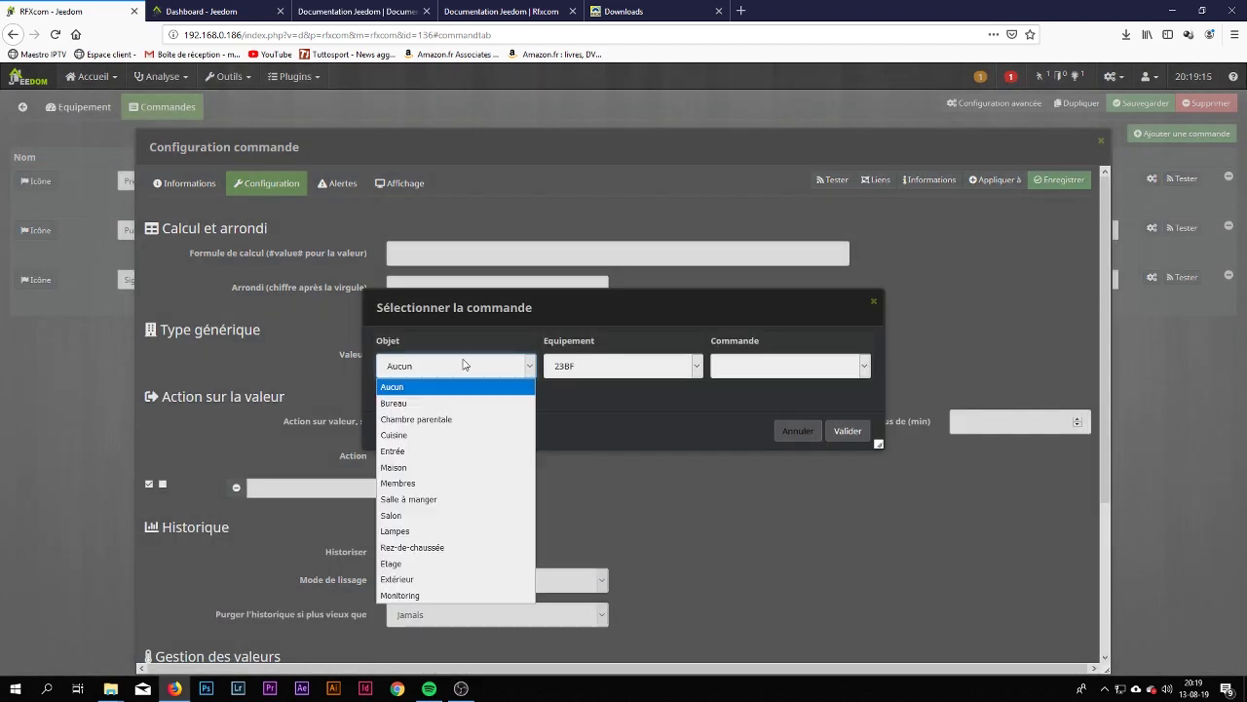
click(460, 404)
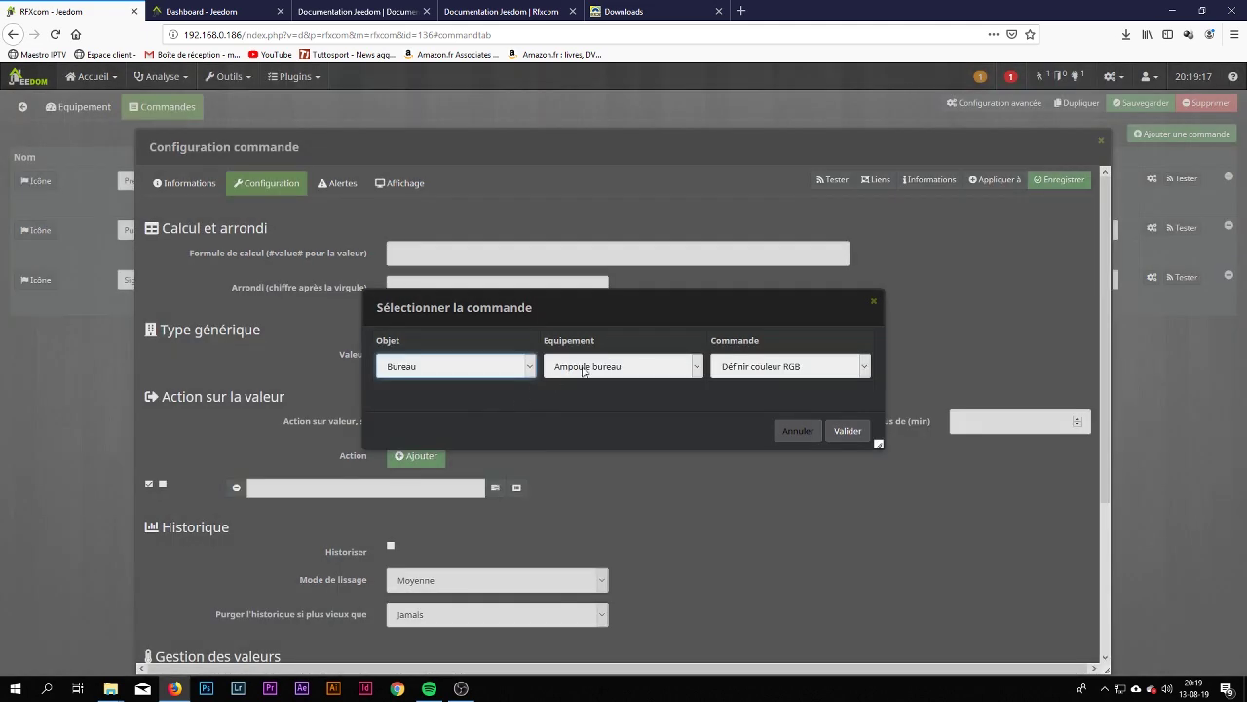
click(590, 367)
click(585, 451)
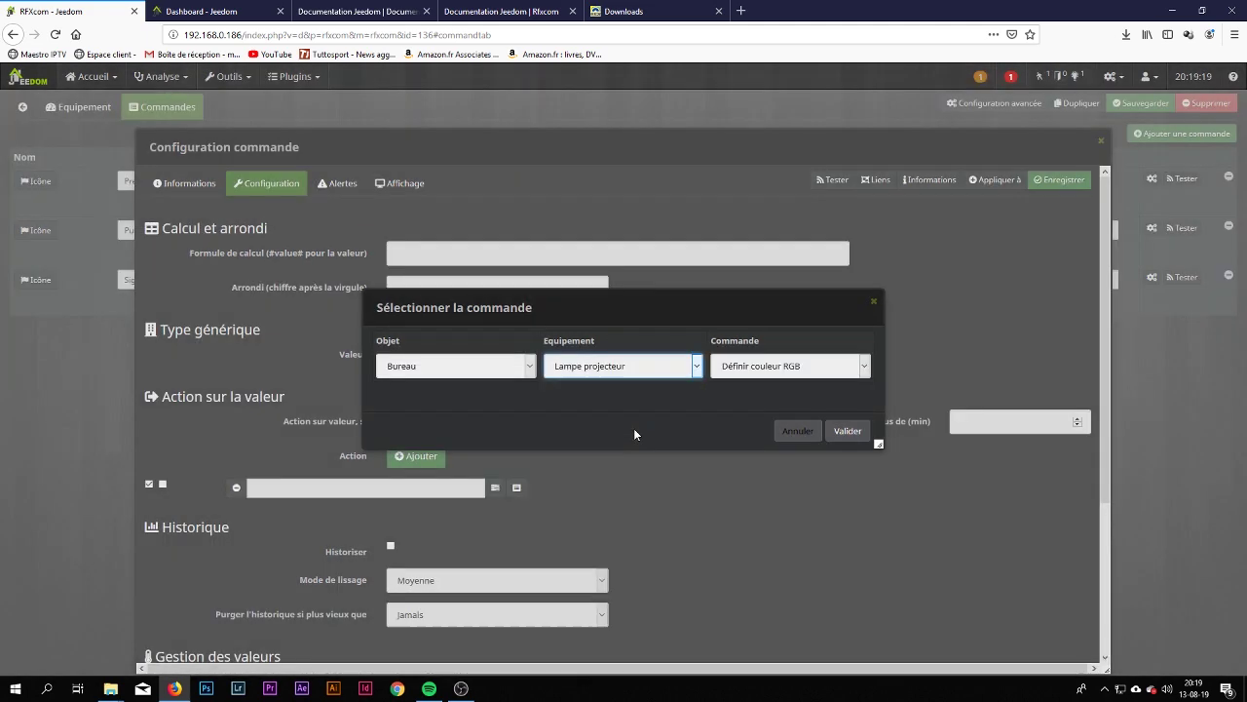
click(763, 376)
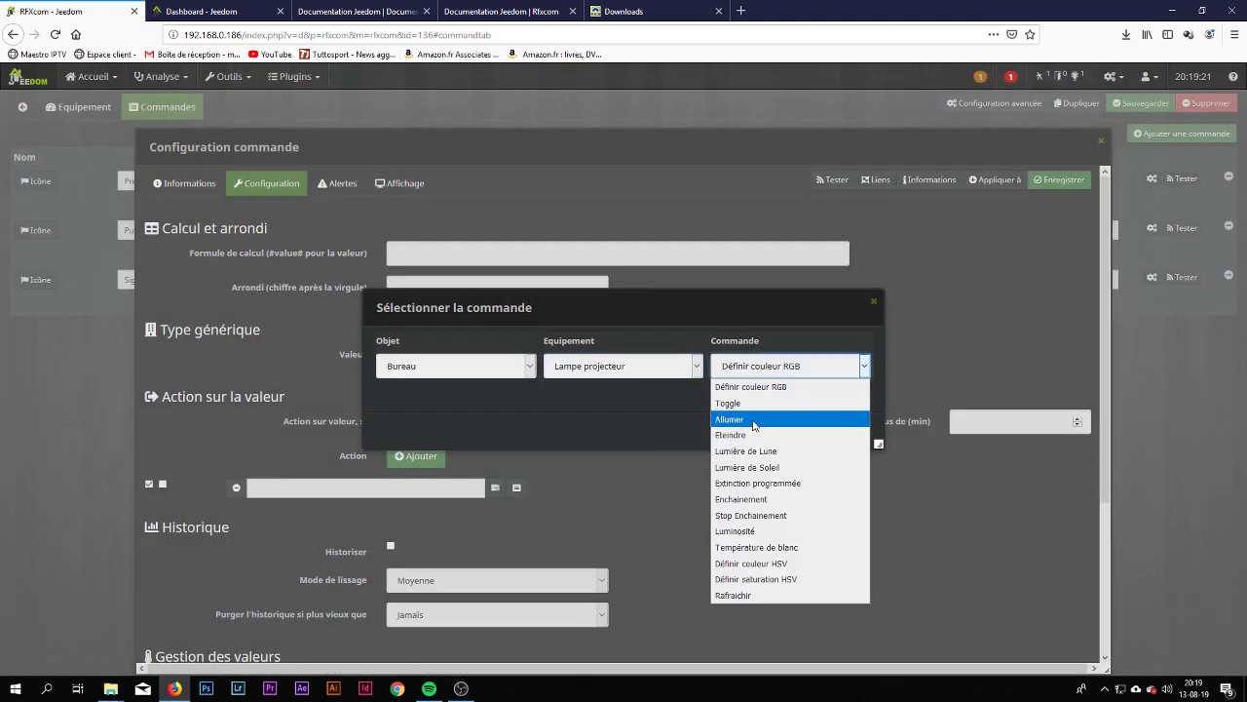
click(754, 421)
click(854, 439)
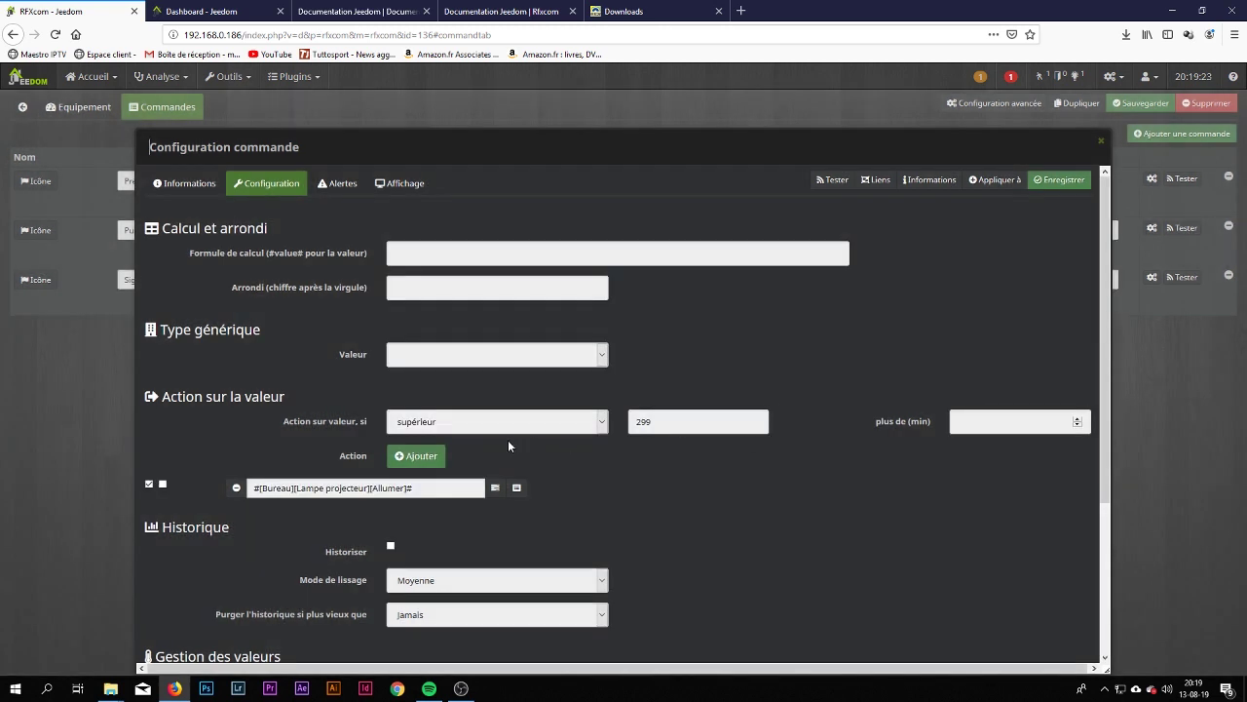
Add and remove an extra empty action, and save and close the first button's Pulse configuration.
click(410, 458)
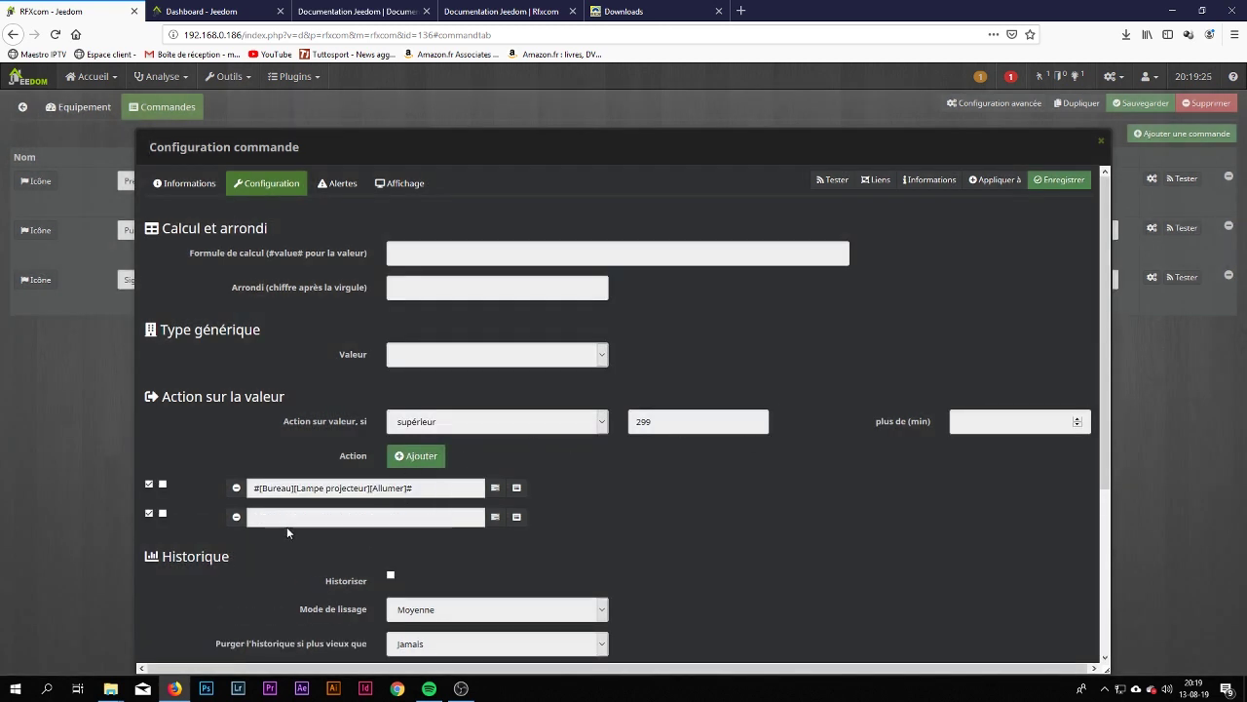
click(236, 518)
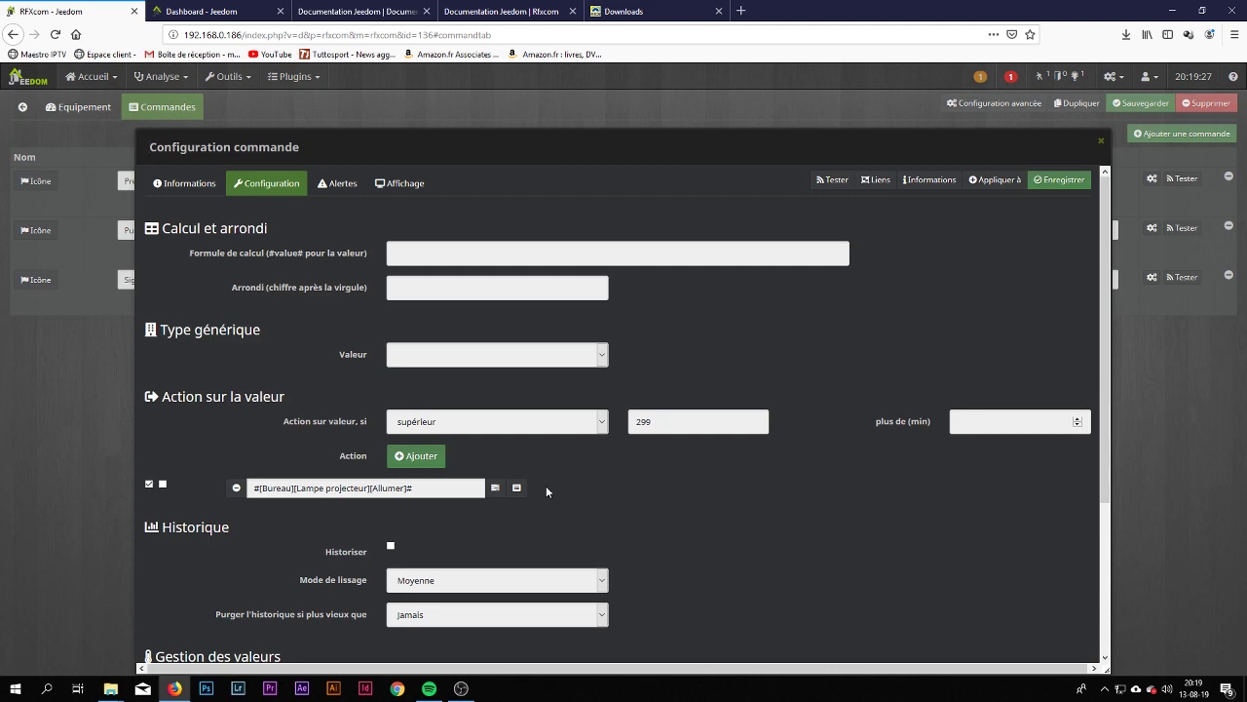
click(1053, 179)
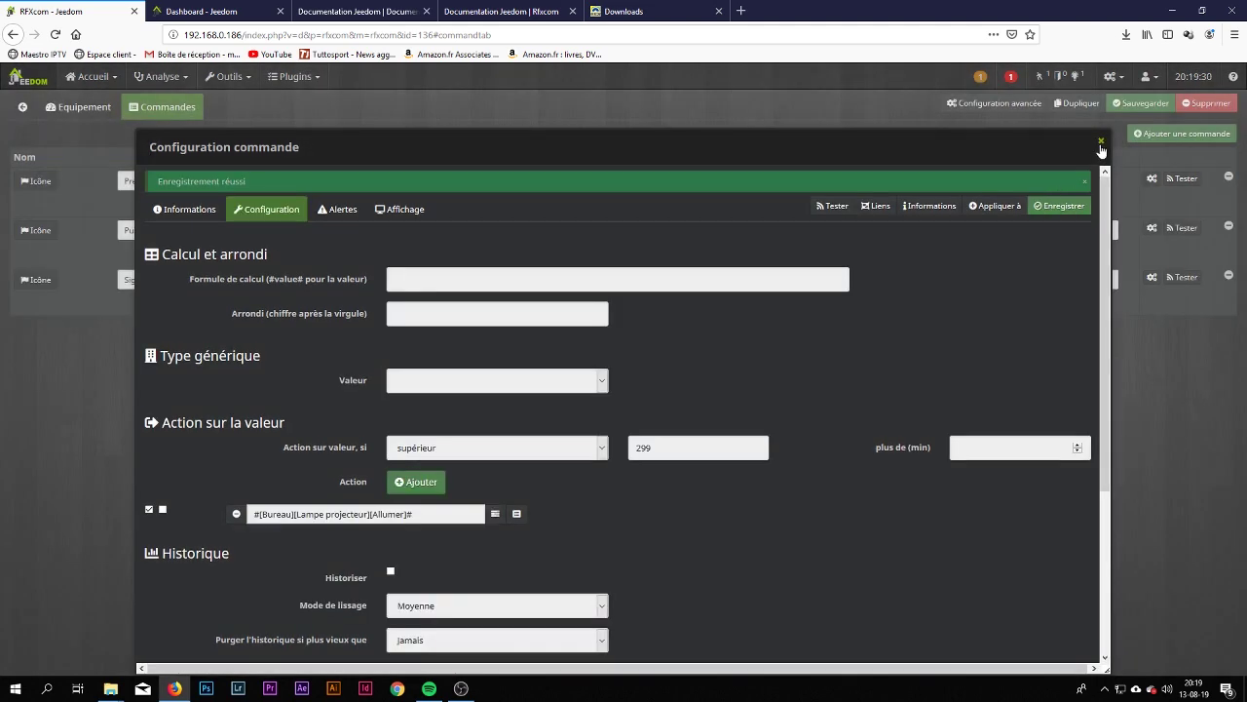
click(1101, 143)
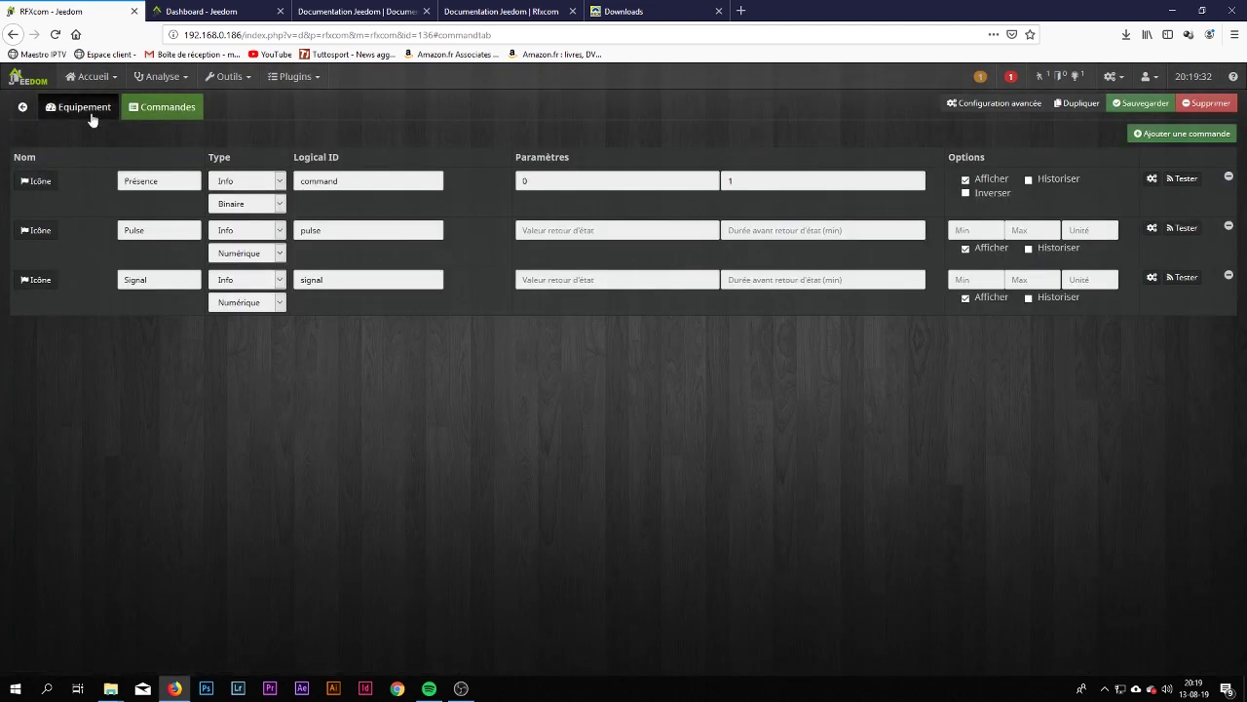
In Télécommande btn2's Pulse command configuration, set the value-action condition to supérieur 298.
click(21, 106)
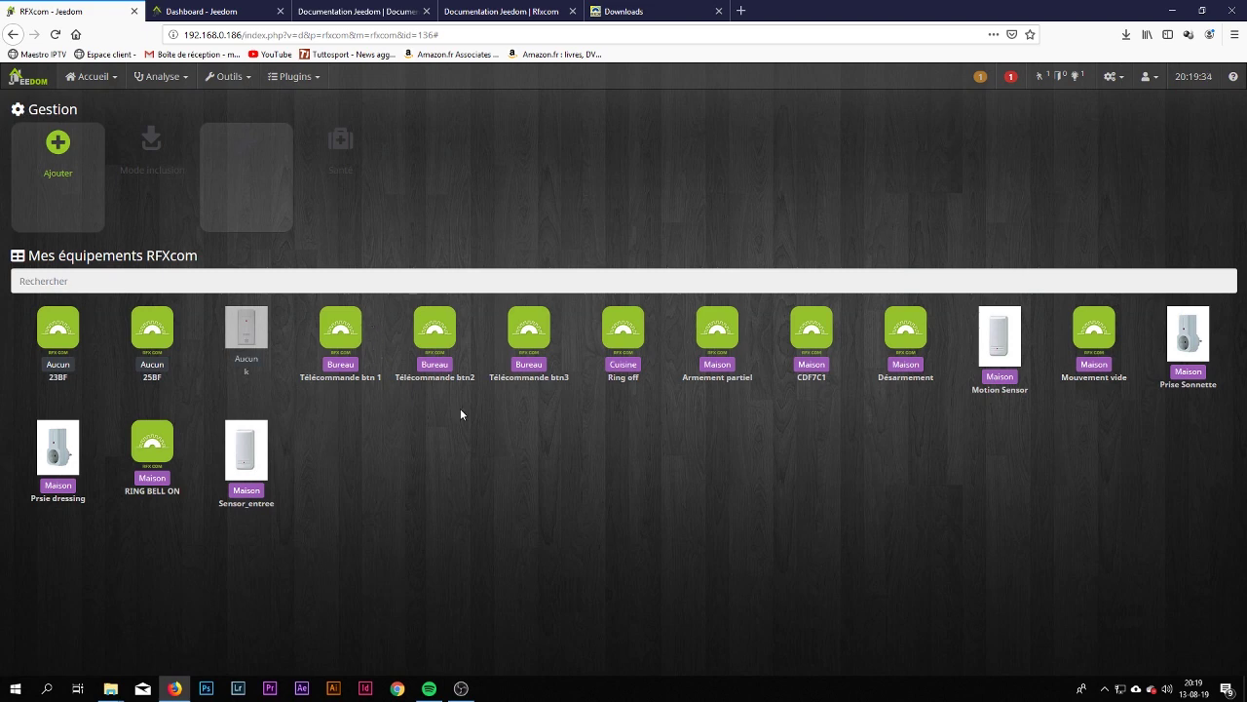
click(436, 362)
click(161, 106)
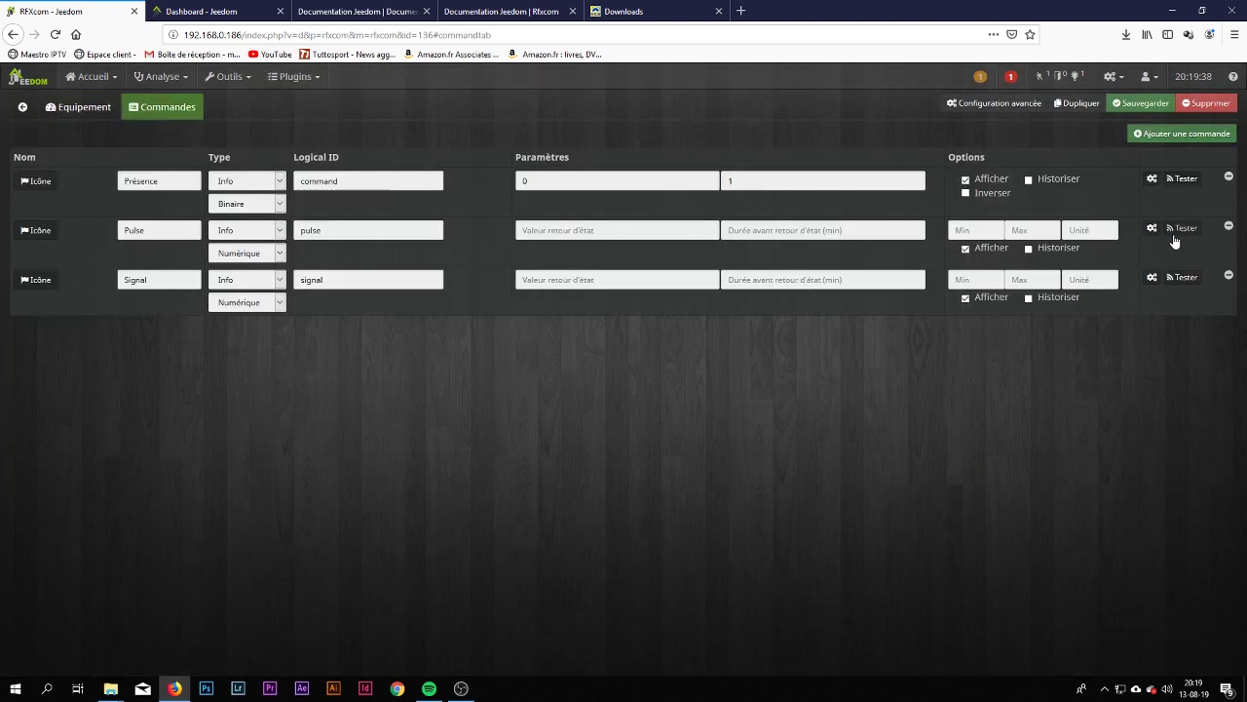
click(1151, 230)
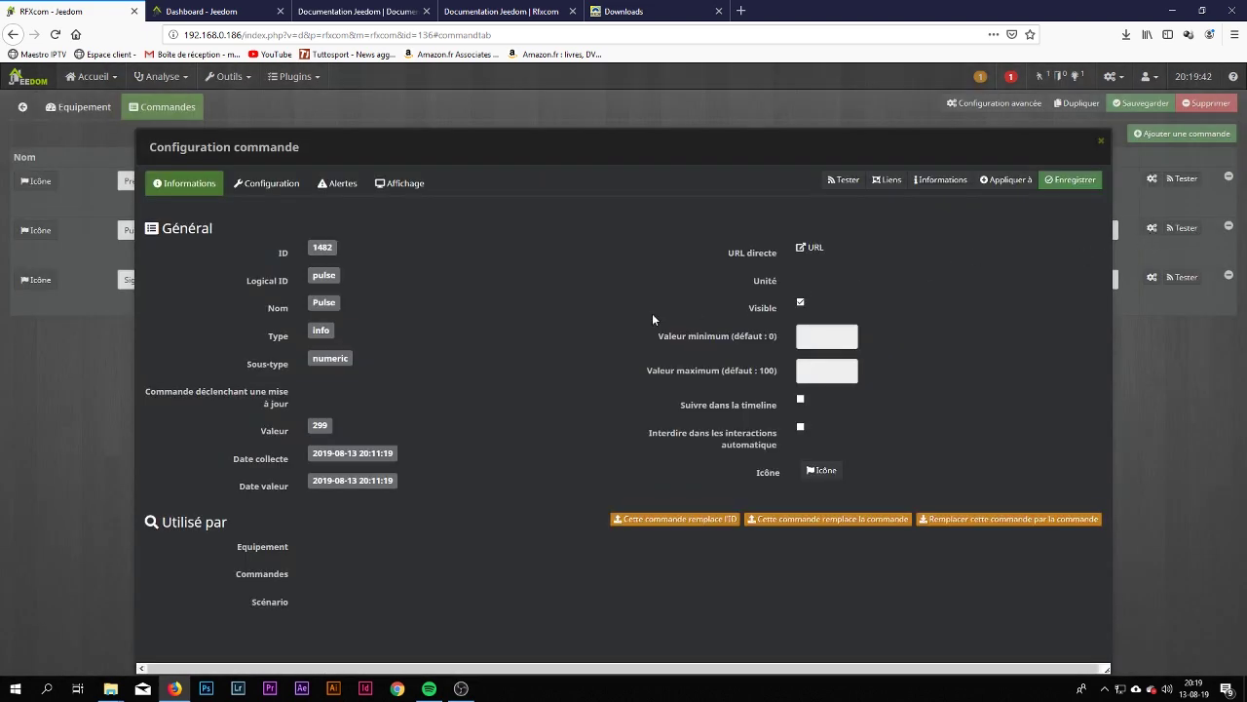
click(269, 183)
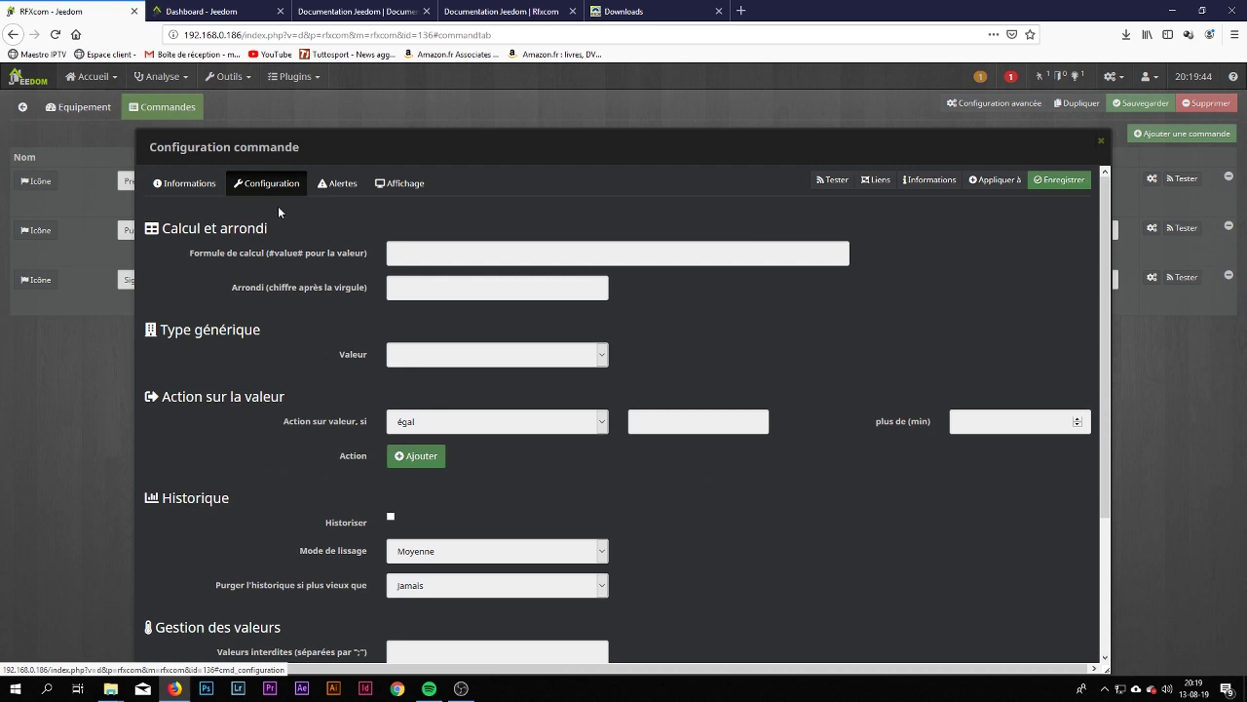
click(437, 423)
click(429, 462)
click(723, 422)
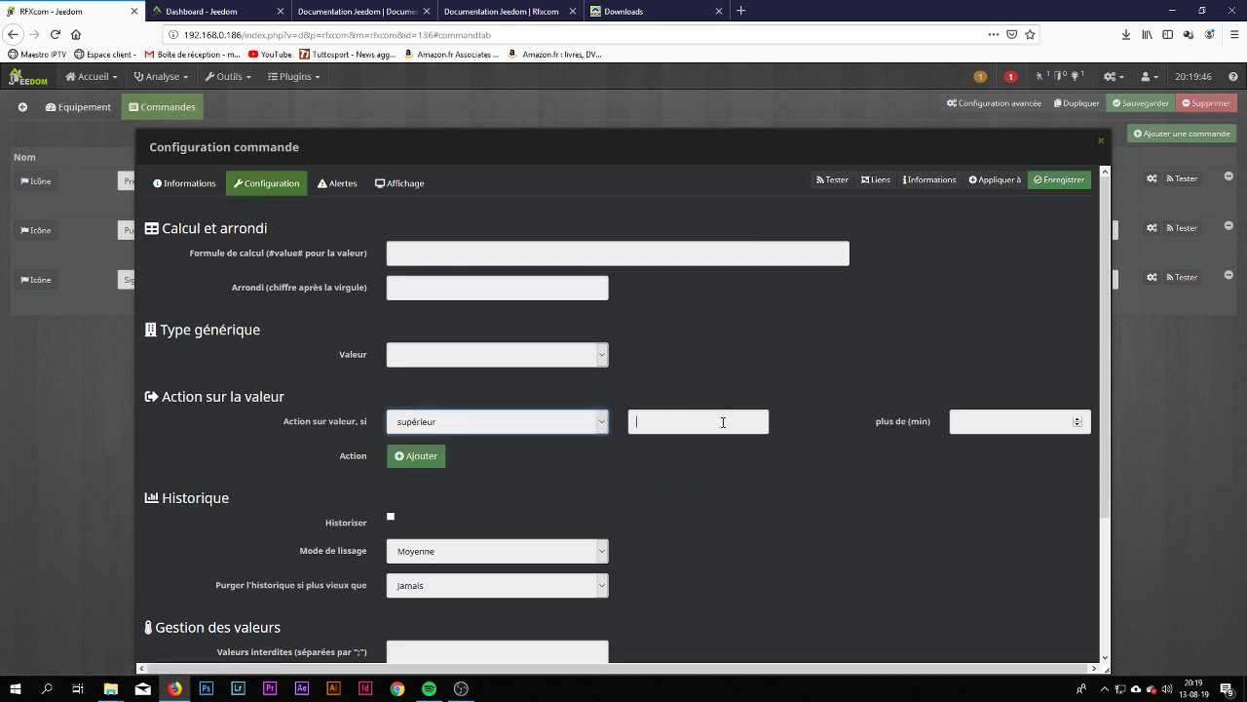
text(298)
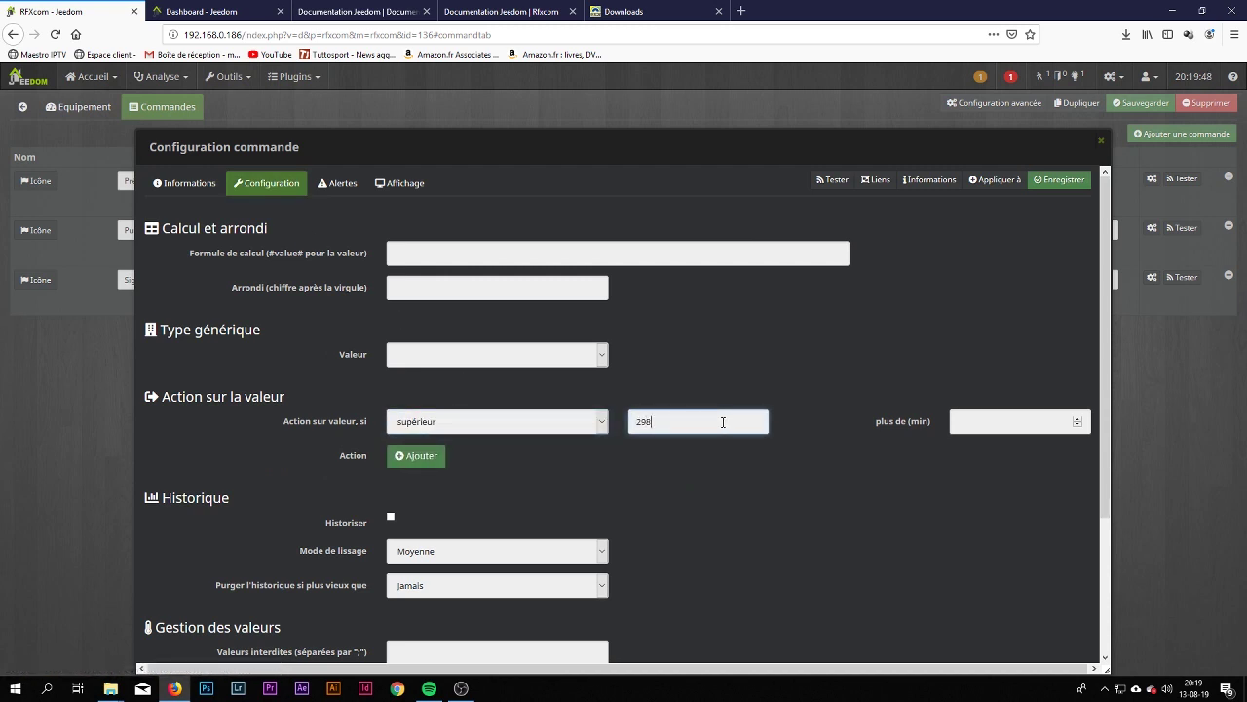
Add the Eteindre command of Bureau's Lampe projecteur as the action for Télécommande btn2's Pulse, and save and close the configuration.
click(425, 460)
click(518, 487)
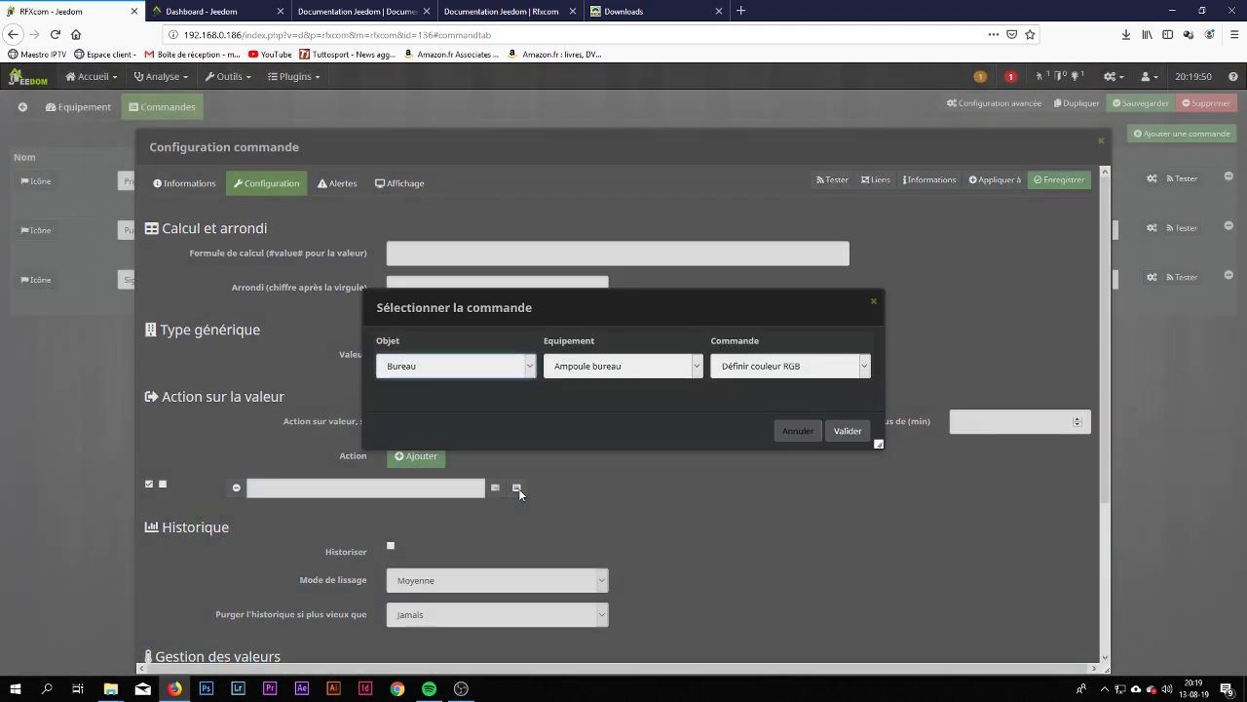
click(630, 366)
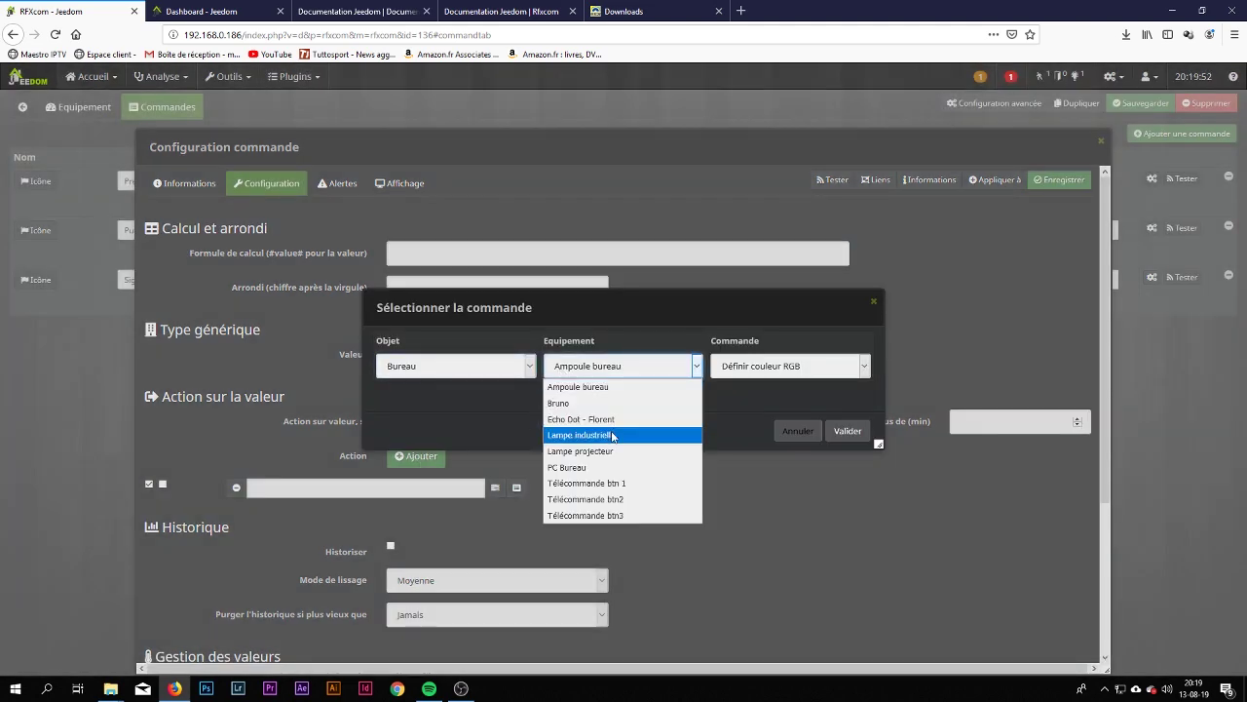
click(582, 451)
click(763, 367)
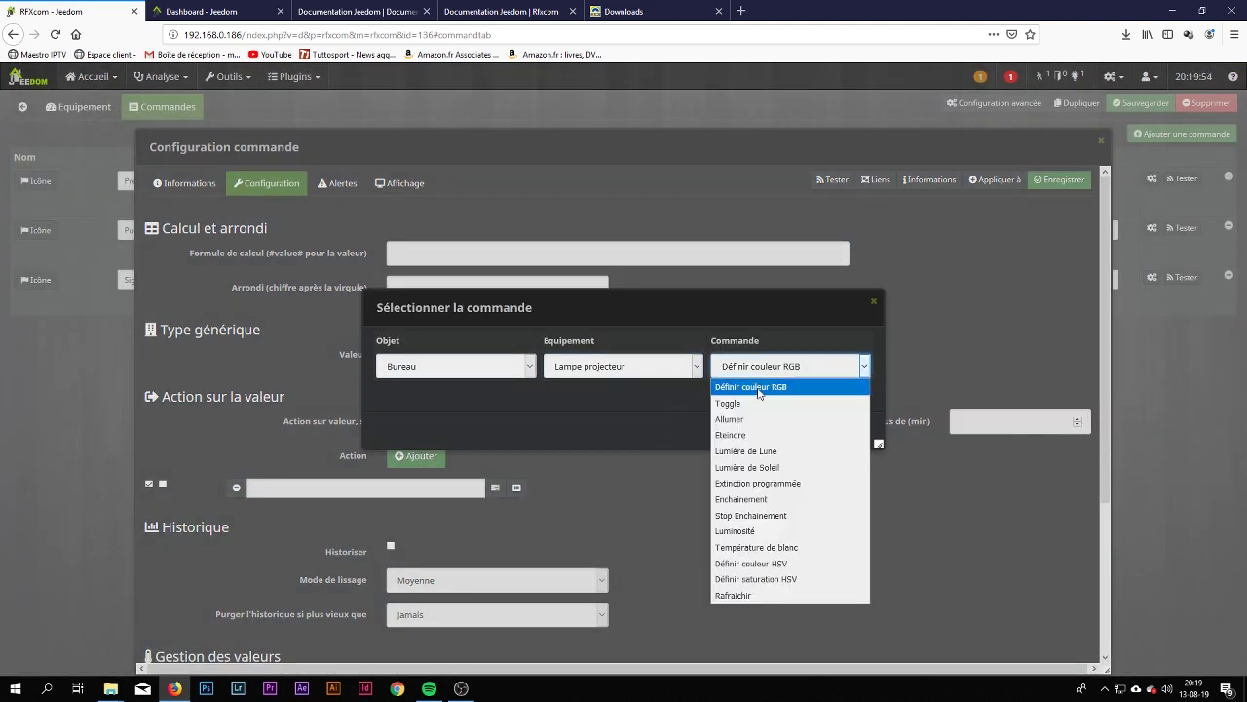
click(750, 434)
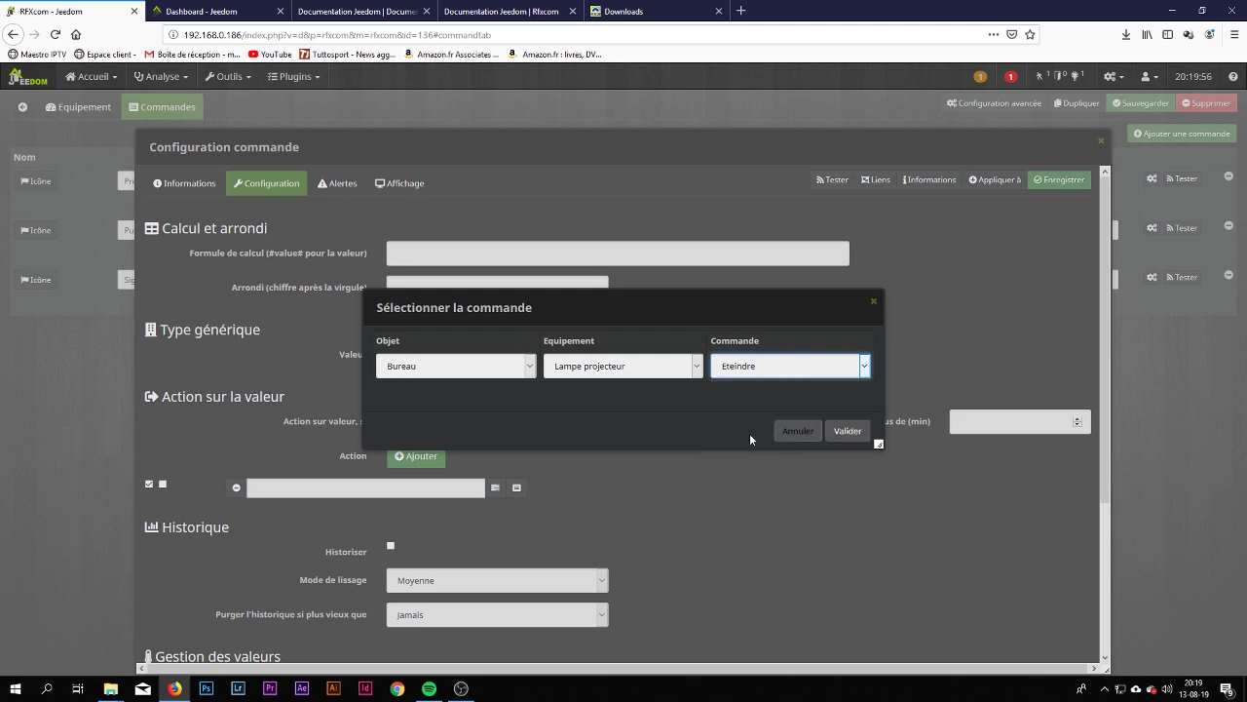
click(841, 436)
click(1064, 181)
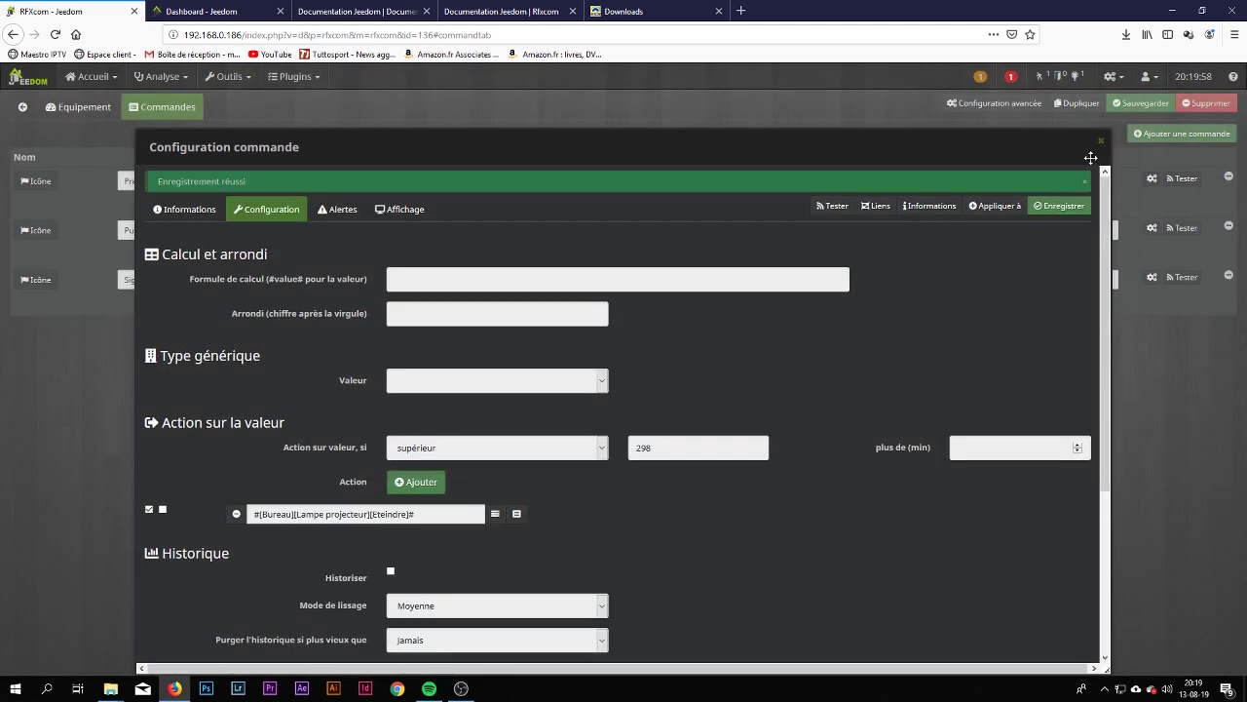
click(1101, 141)
In Télécommande btn3's Pulse command configuration, set the value-action condition to supérieur 297.
click(101, 109)
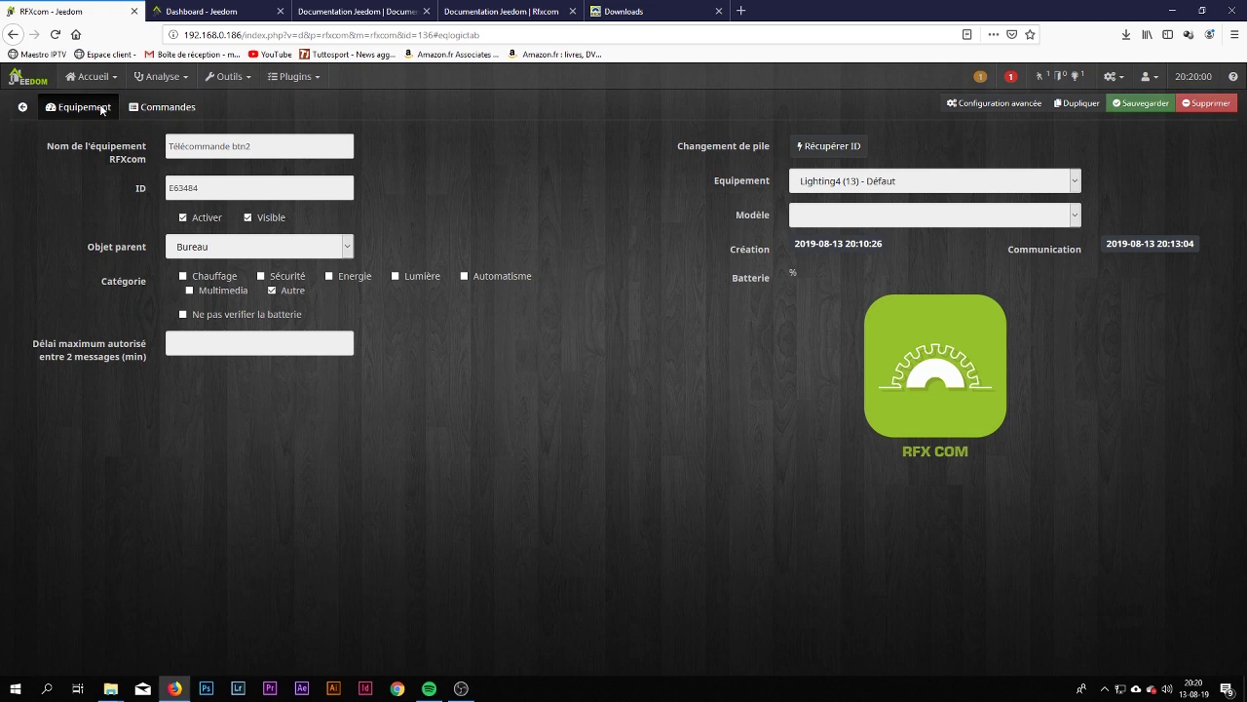
click(22, 107)
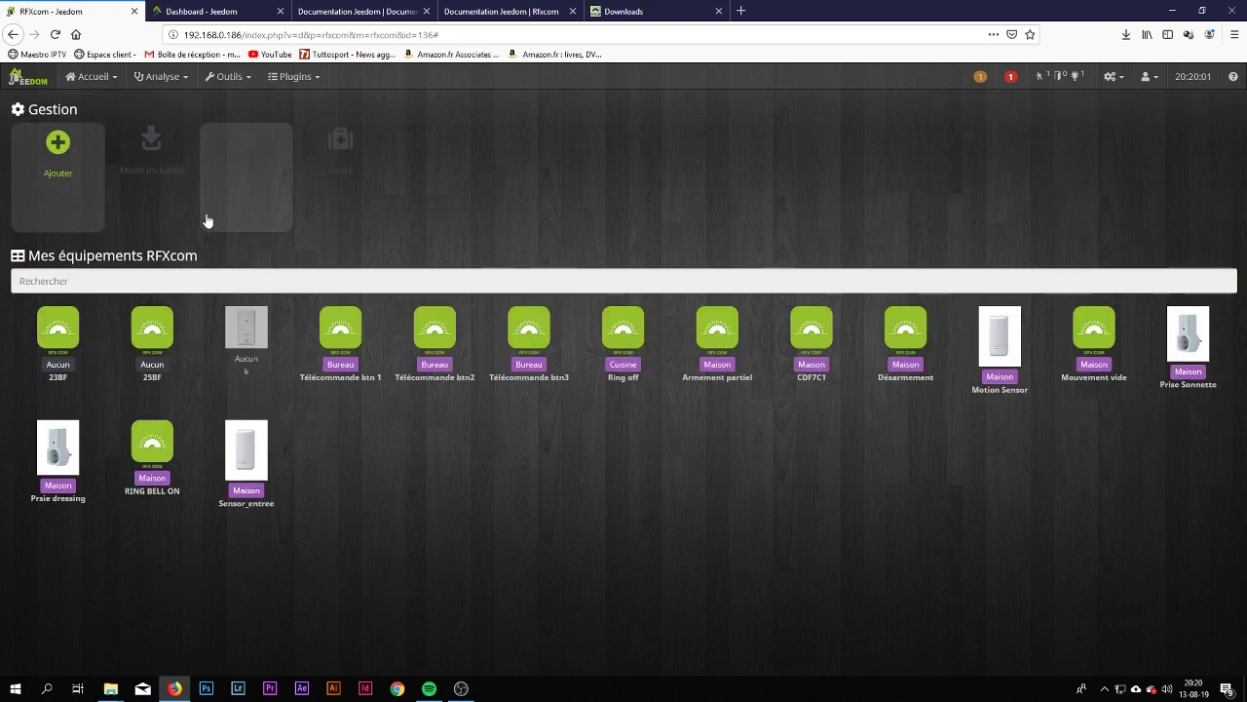
click(523, 351)
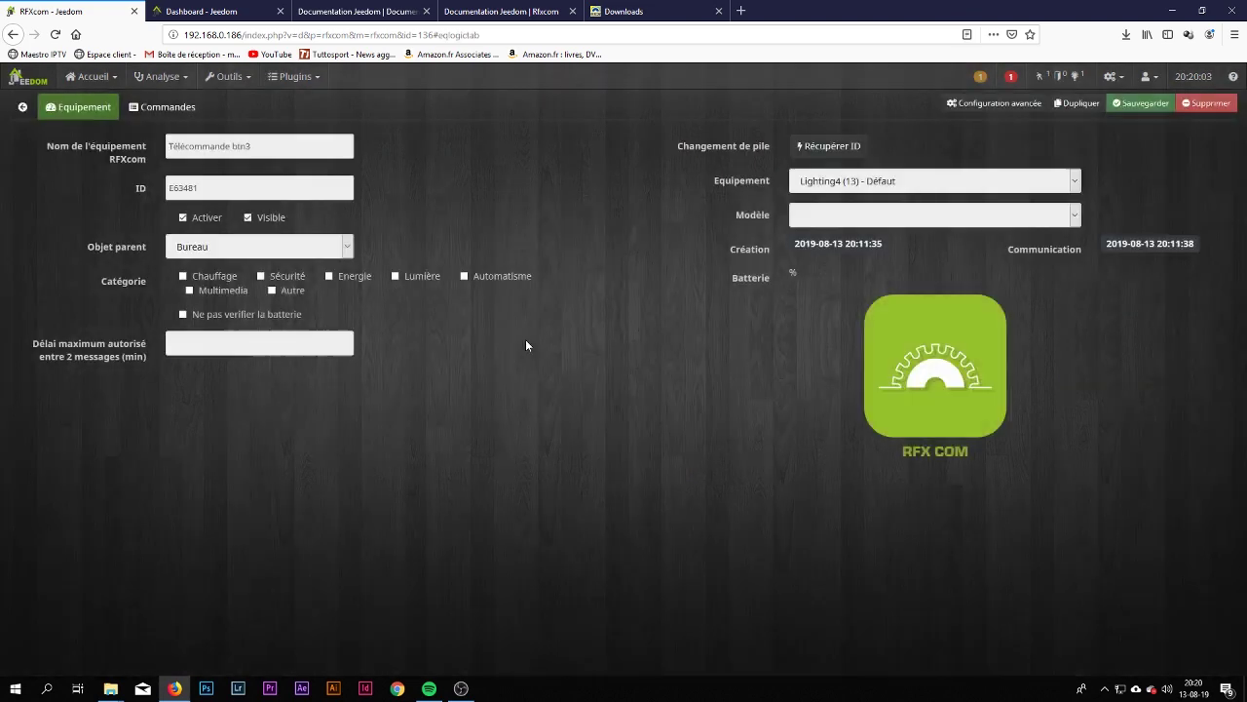
click(170, 112)
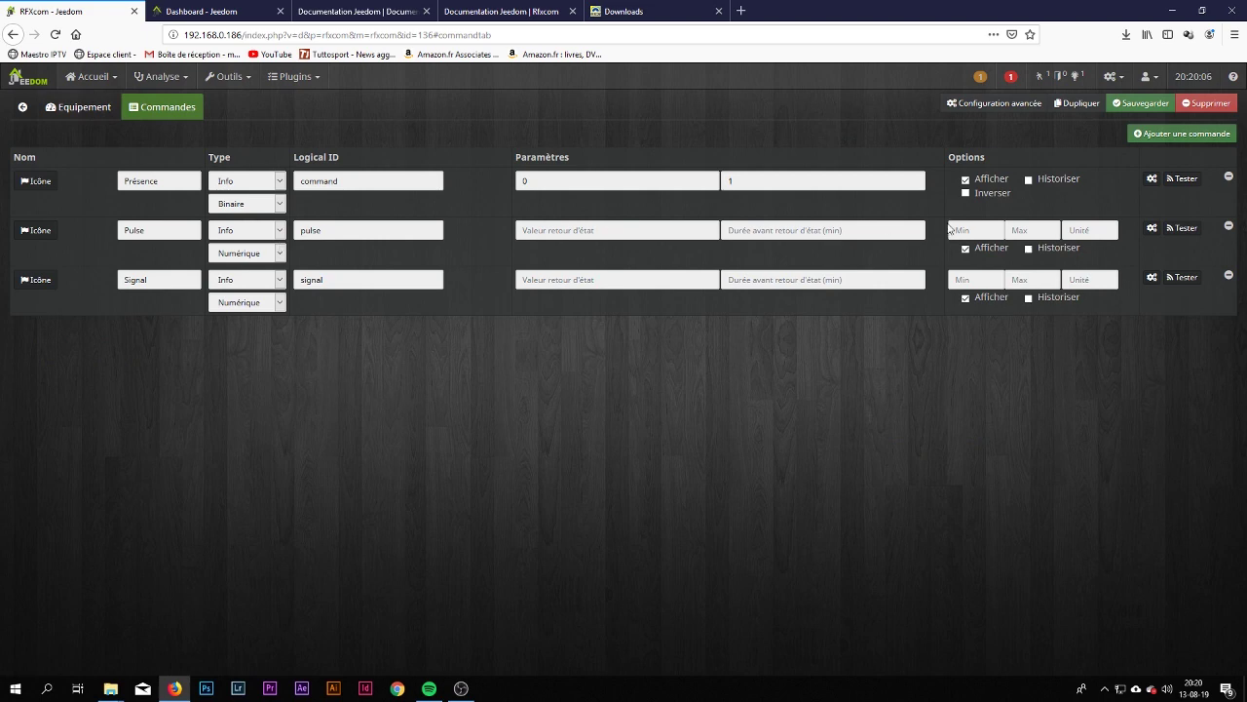
click(1153, 229)
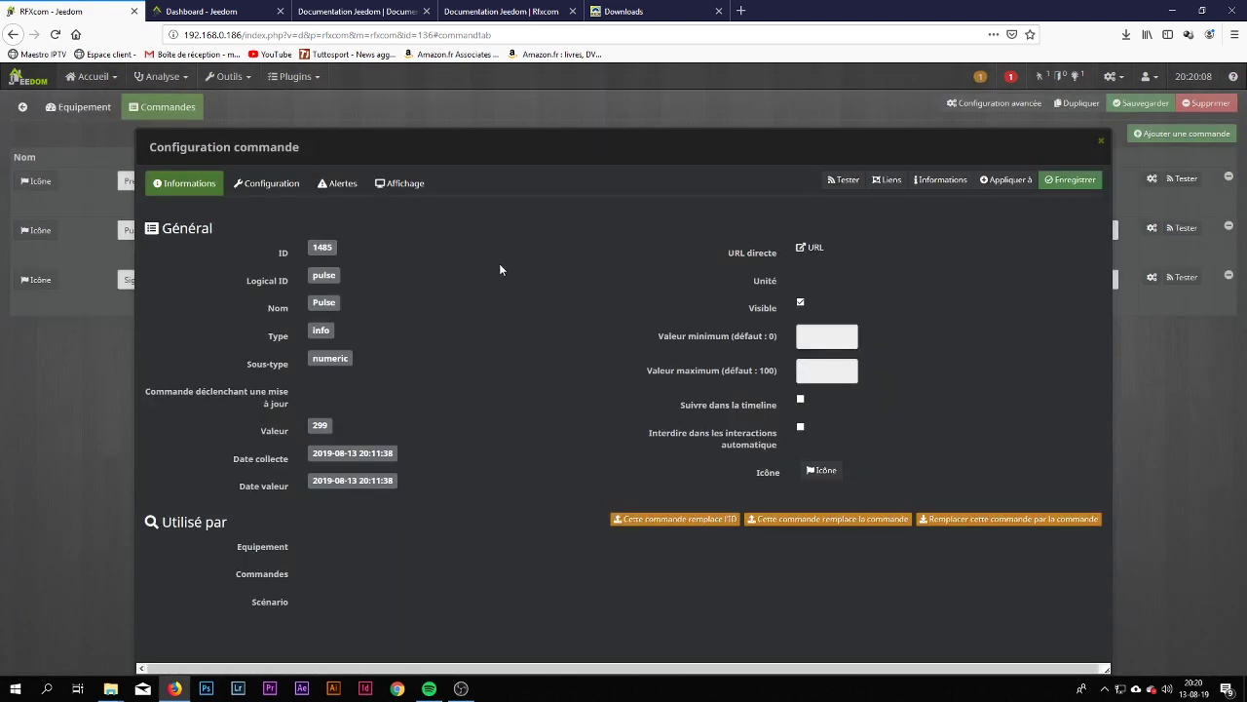
click(283, 186)
click(495, 429)
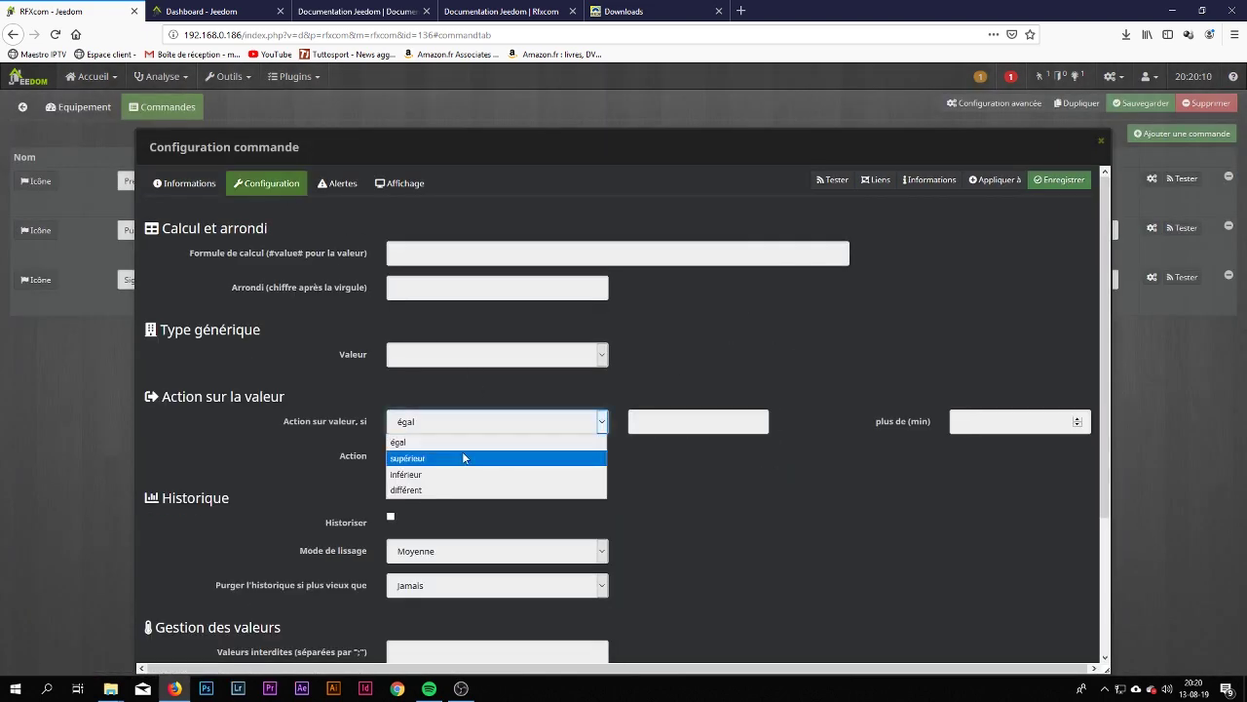
click(463, 458)
click(657, 419)
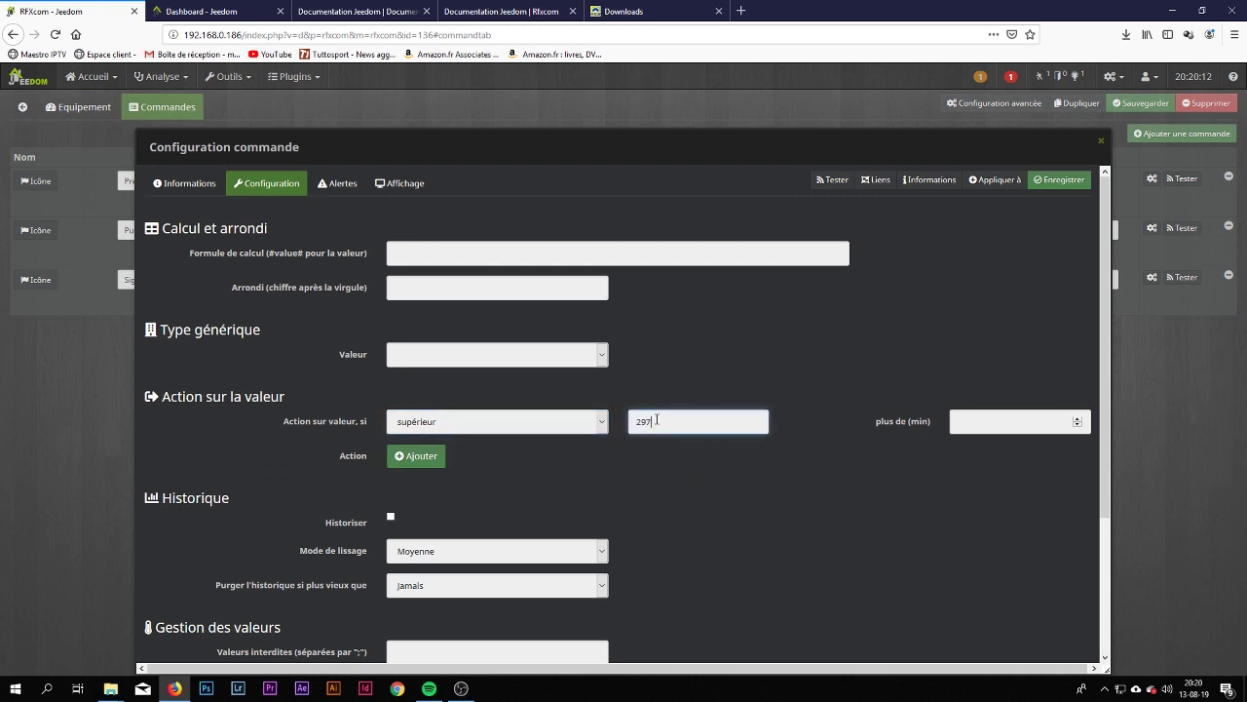
Add an action for Télécommande btn3's Pulse that runs the Définir couleur RGB command of Bureau's Lampe projecteur.
click(441, 456)
click(517, 487)
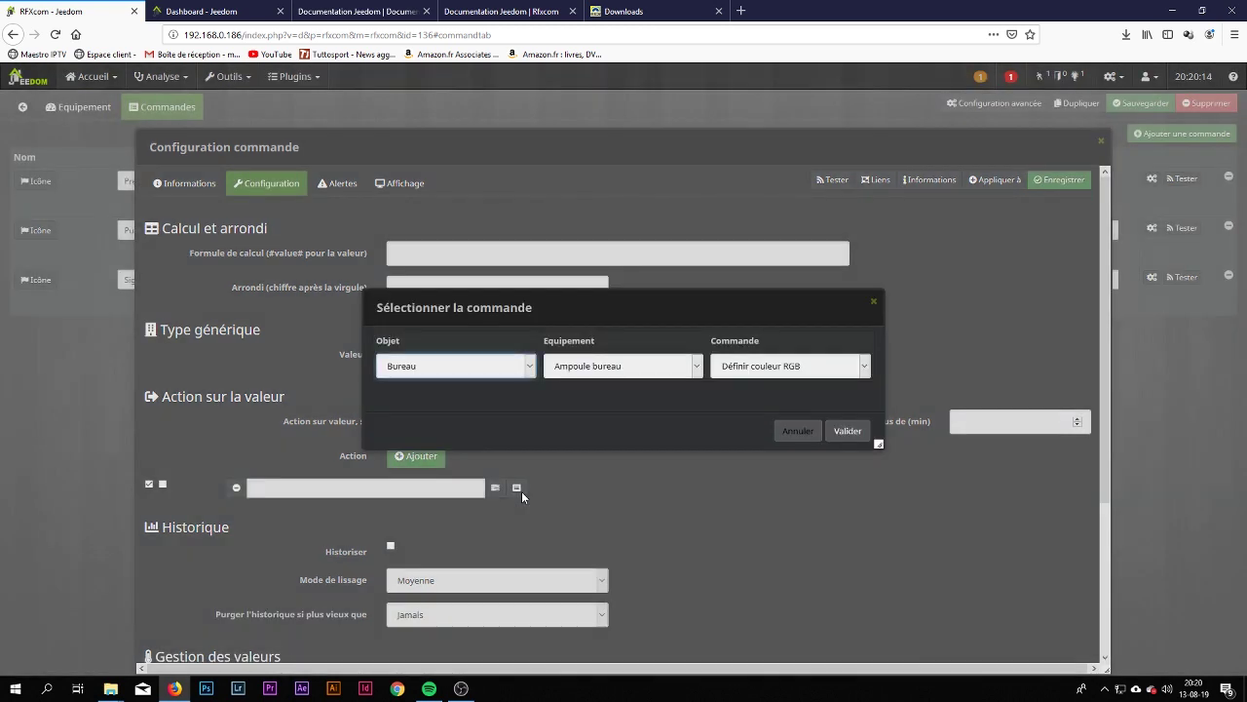
click(601, 366)
click(595, 453)
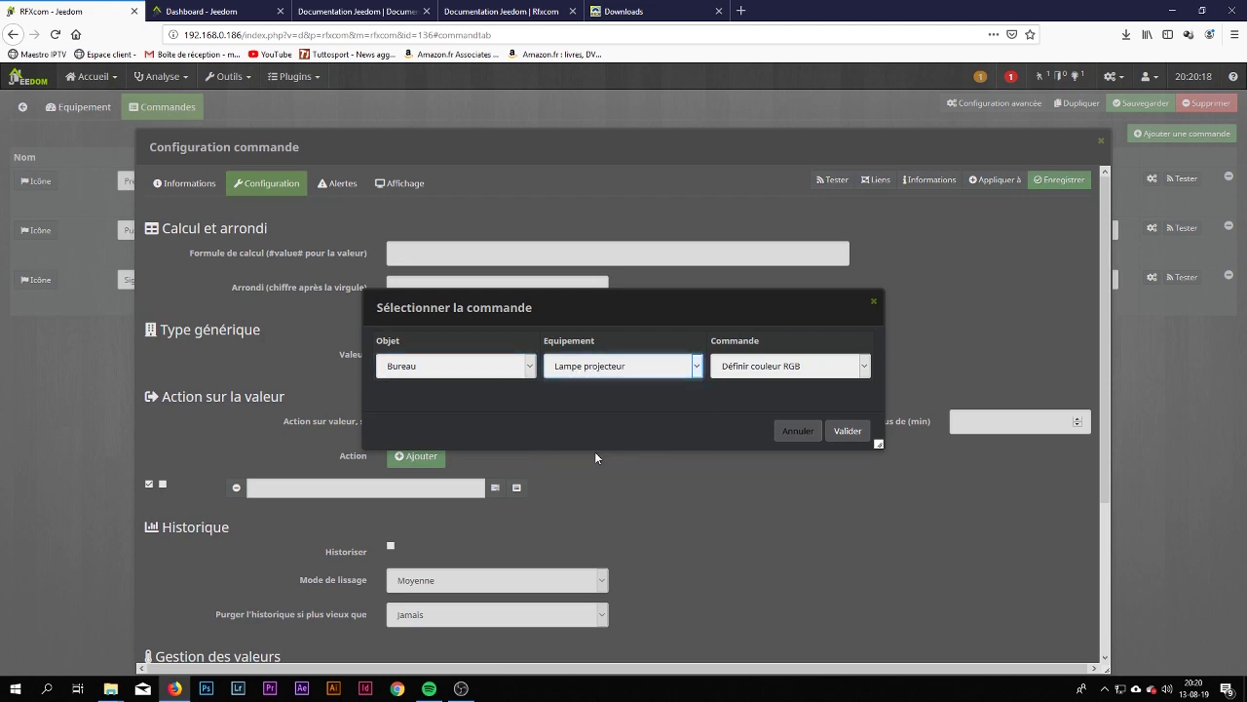
click(792, 371)
click(791, 386)
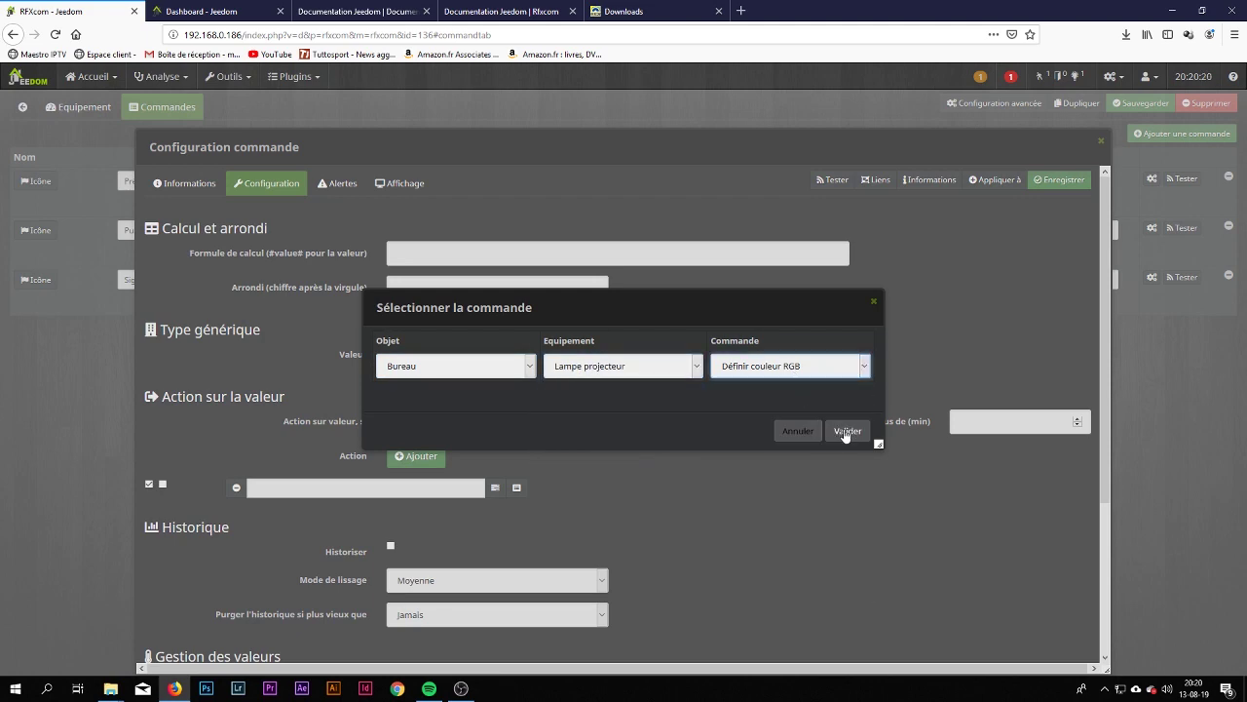
click(840, 436)
Set the action's colour to green #00ff40, and save both the Pulse configuration and the Télécommande btn3 equipment.
click(658, 487)
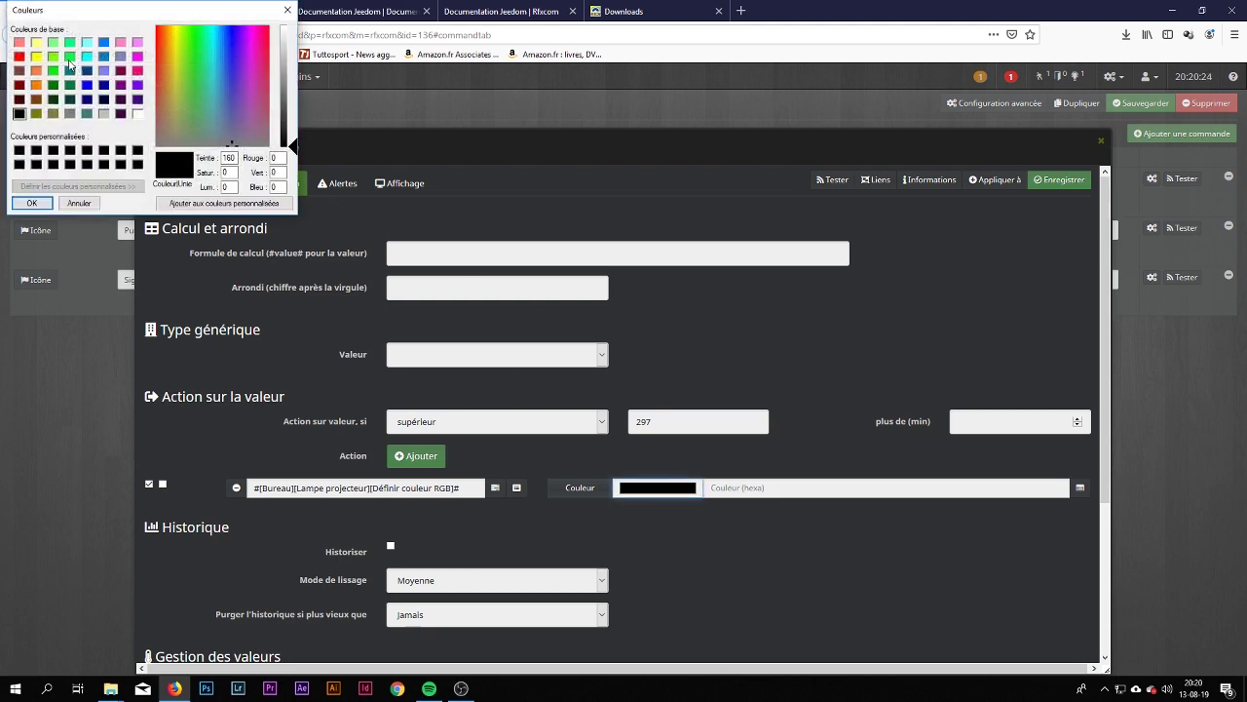
click(70, 57)
click(32, 204)
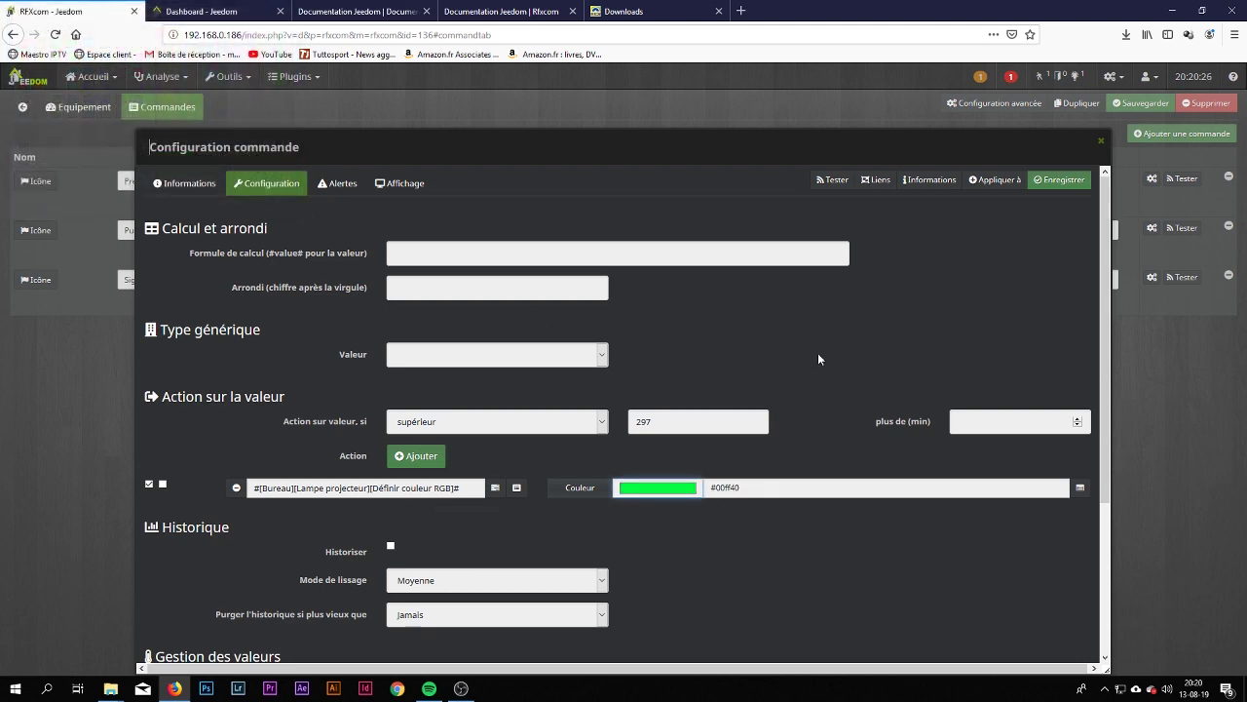
click(1062, 180)
click(1100, 141)
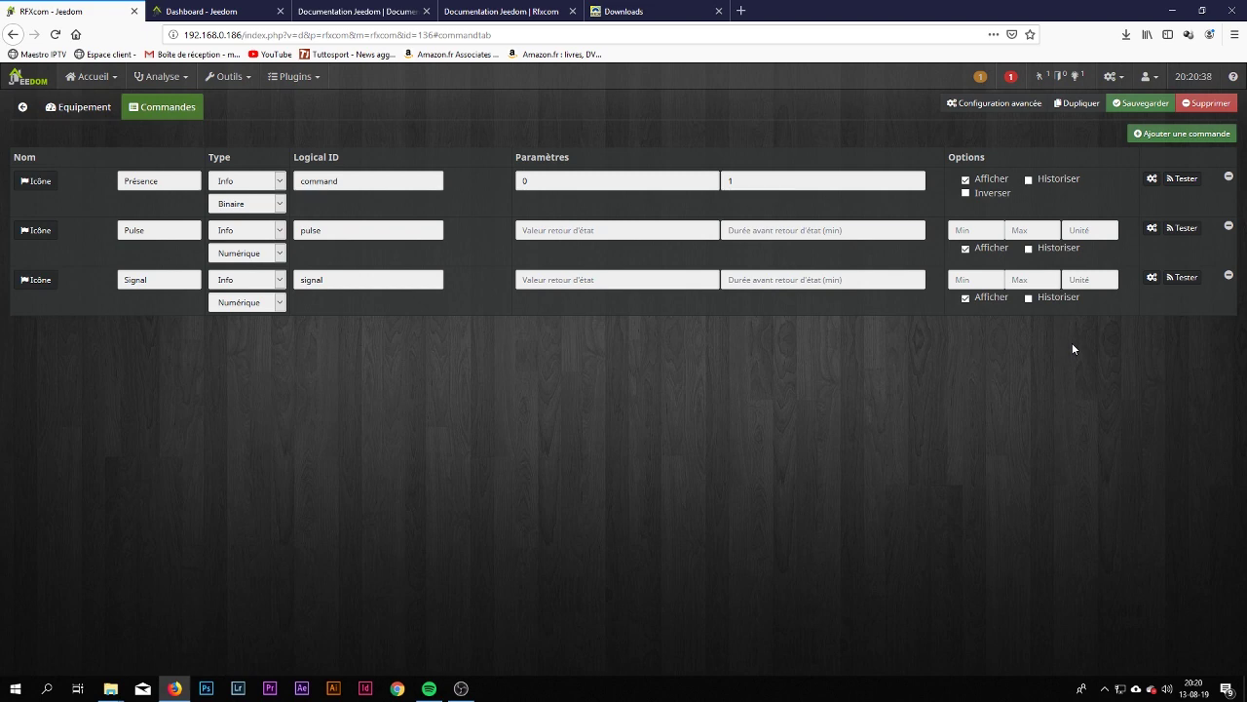
click(1142, 106)
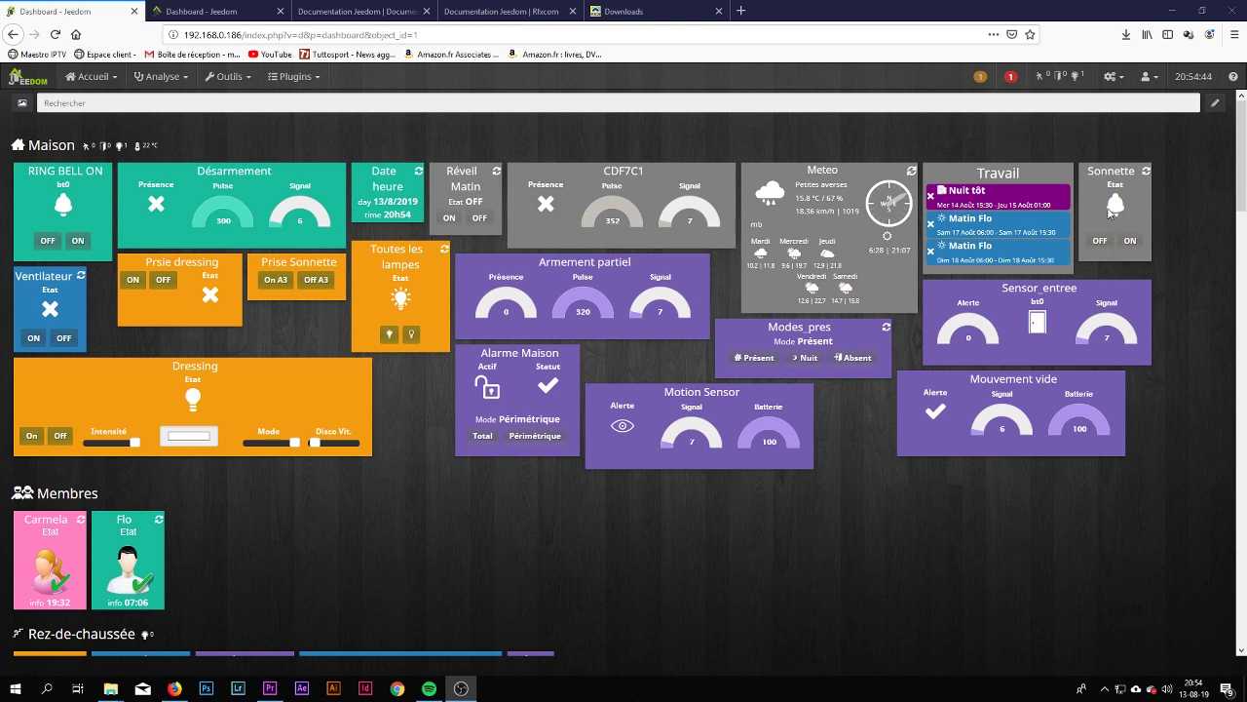
Review the dashboard's equipment room by room, from Maison through Bureau to Monitoring.
mouse_move(1114, 210)
scroll(278, 370, down, 4)
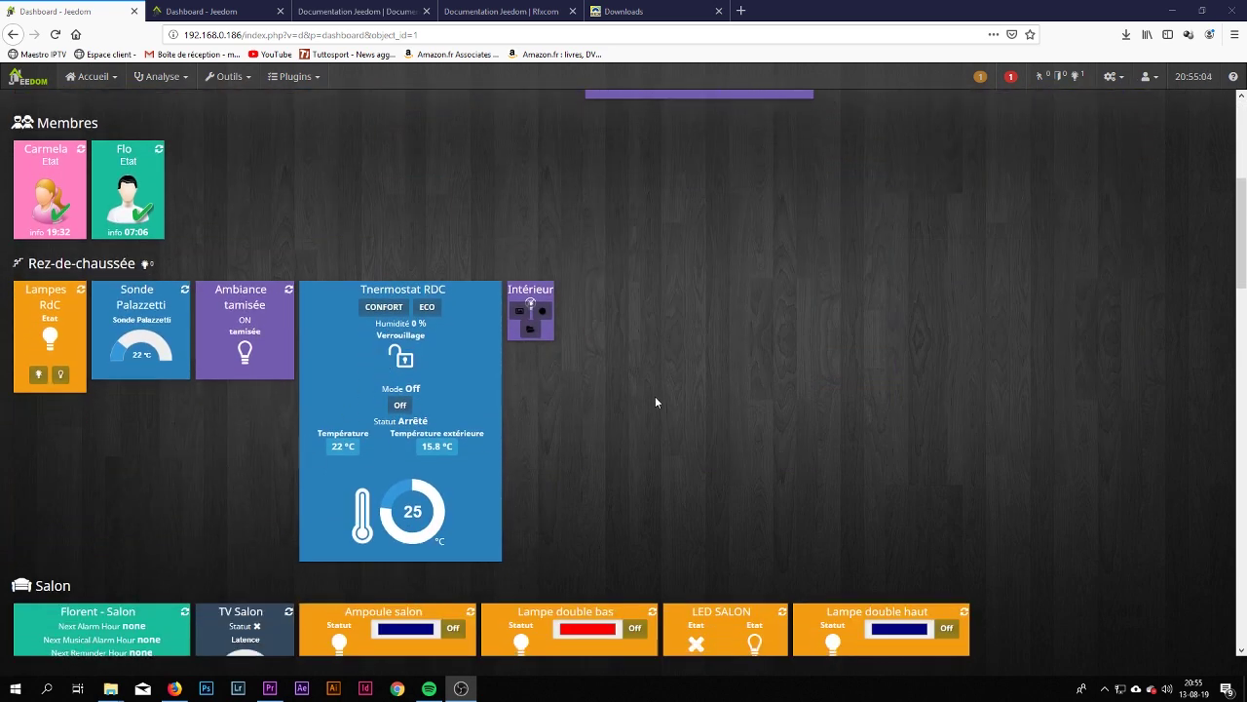
scroll(654, 398, down, 3)
scroll(767, 417, down, 5)
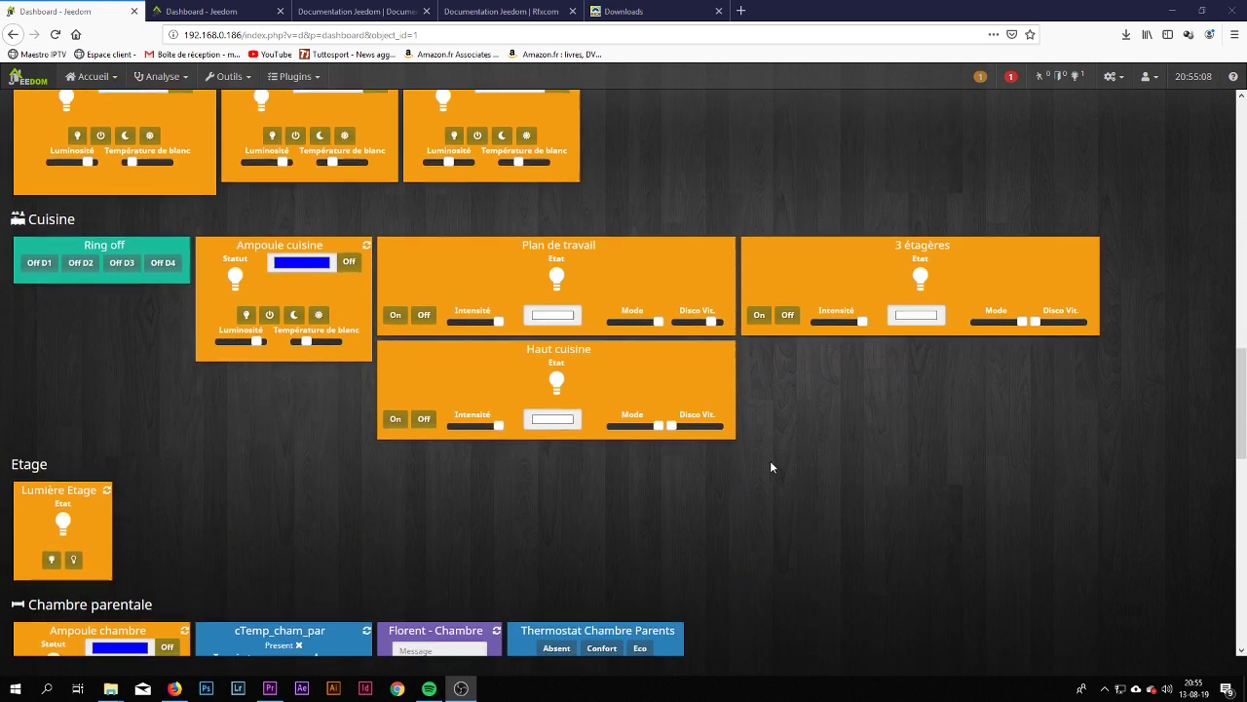
scroll(770, 466, down, 3)
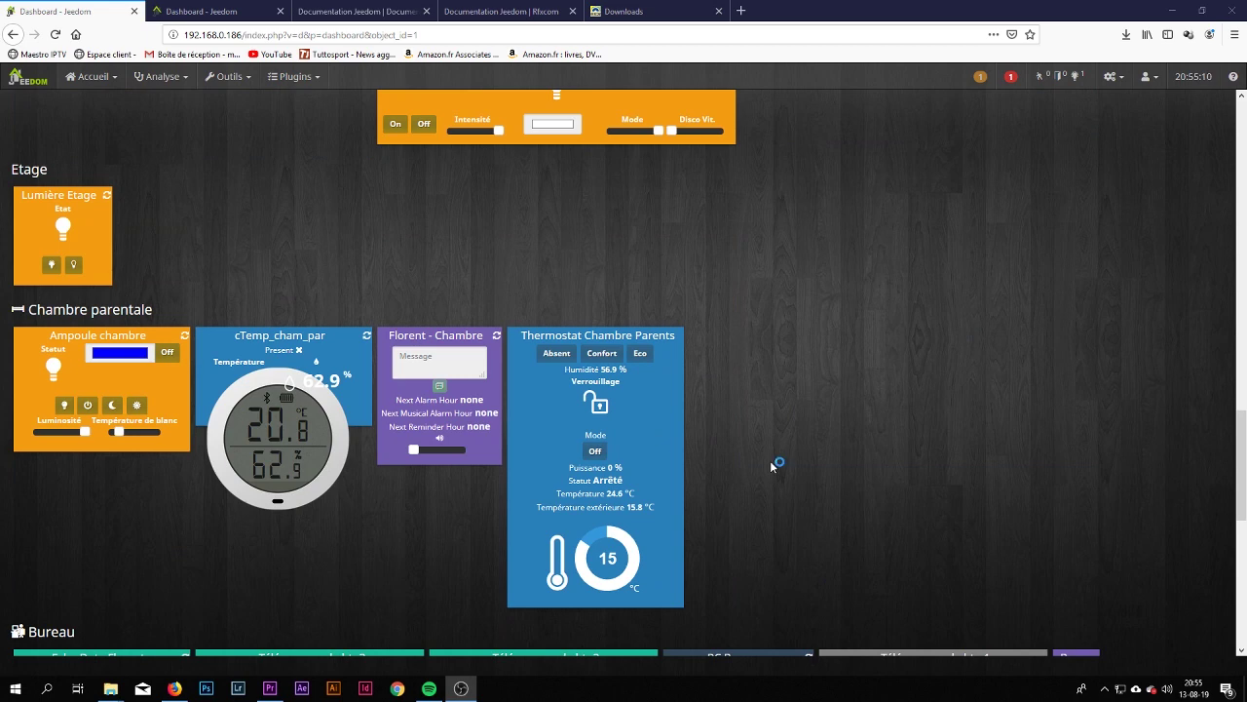
scroll(770, 466, down, 4)
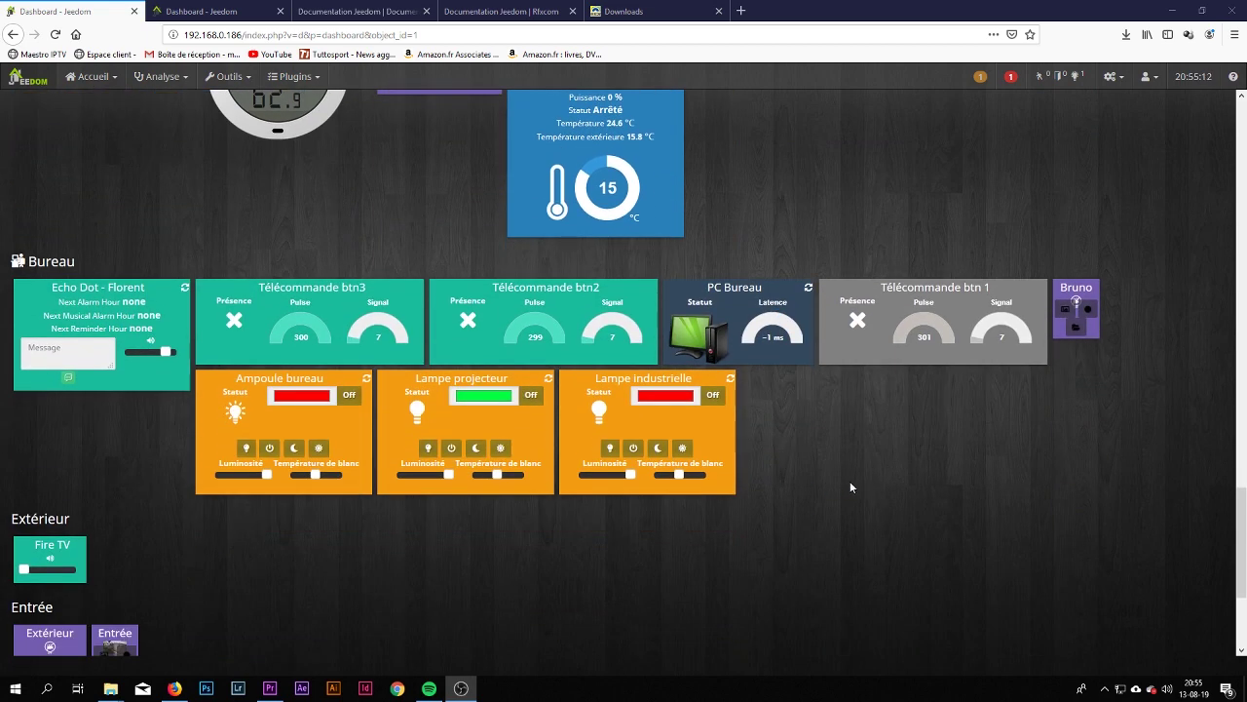
scroll(850, 451, down, 1)
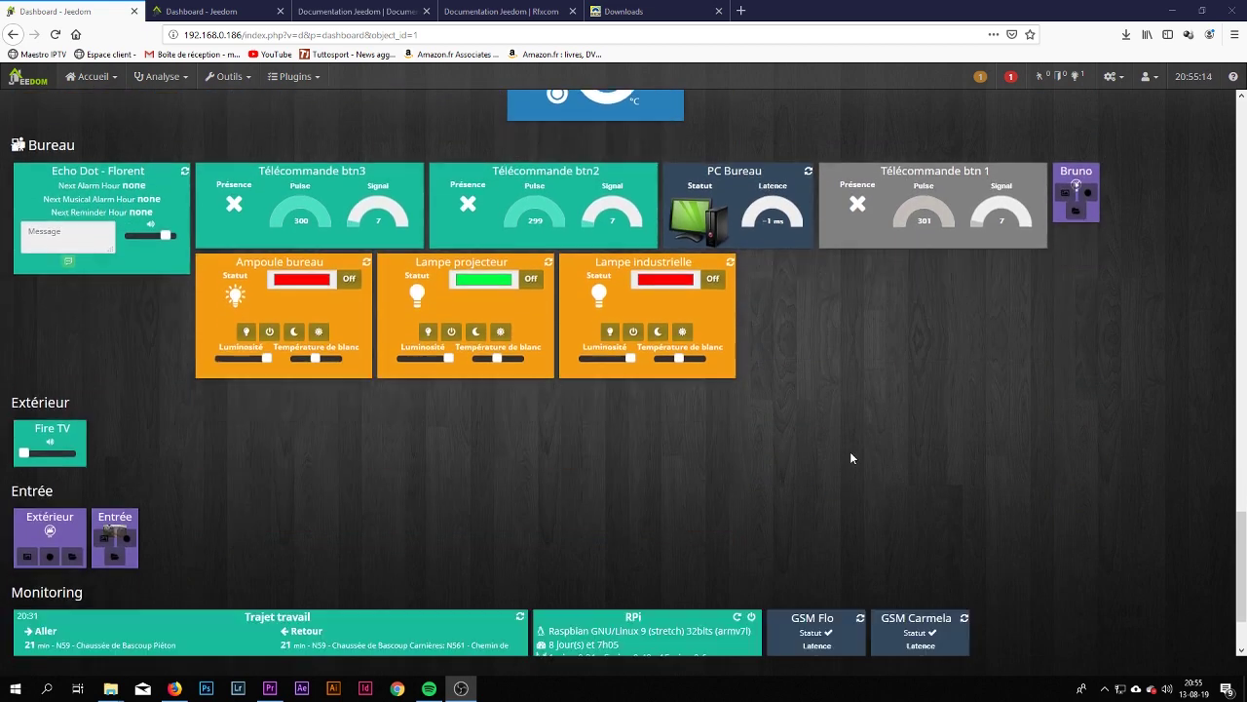
scroll(850, 457, down, 1)
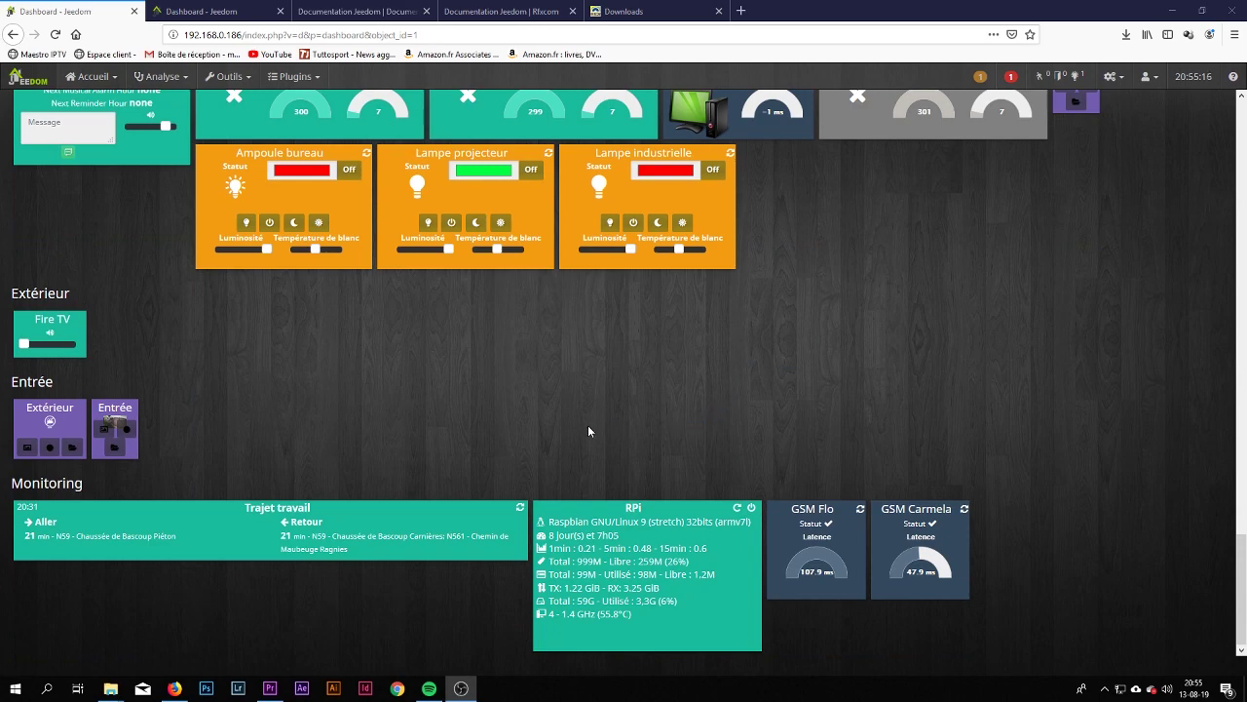
scroll(587, 426, up, 5)
scroll(560, 439, up, 15)
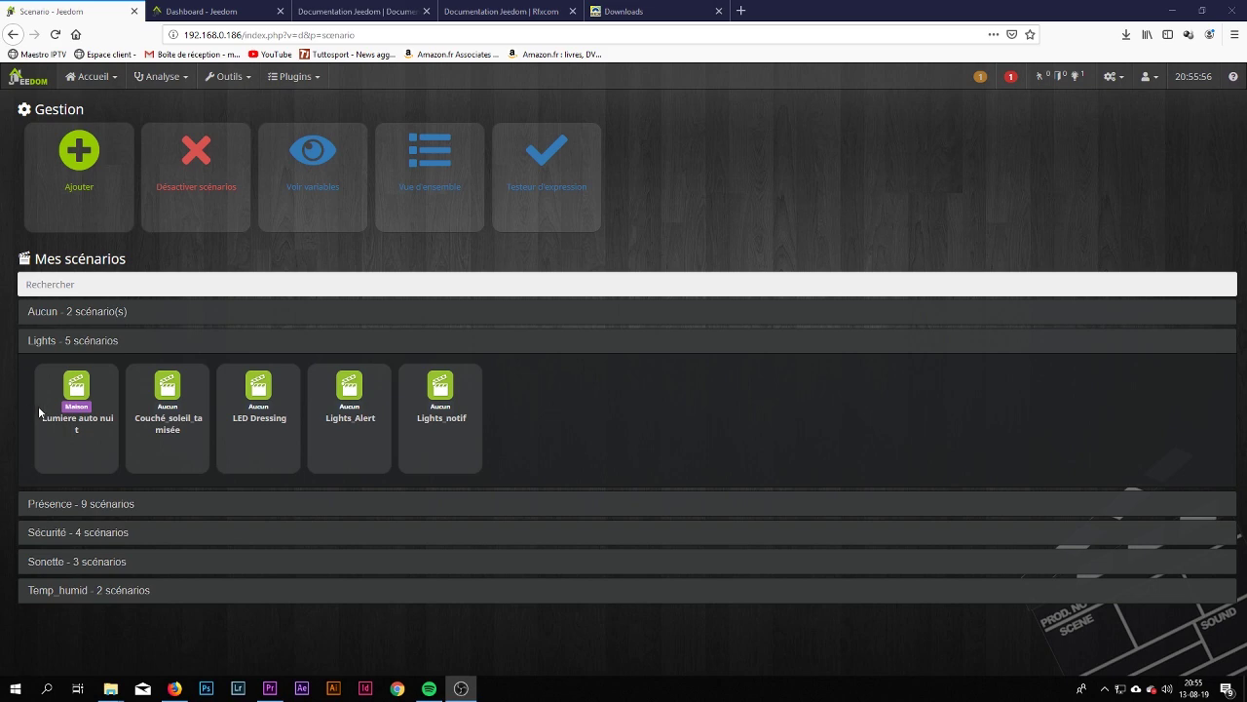
Examine the Lumiere auto nuit scenario's trigger event and its condition and action blocks, and return to the scenario list.
click(66, 424)
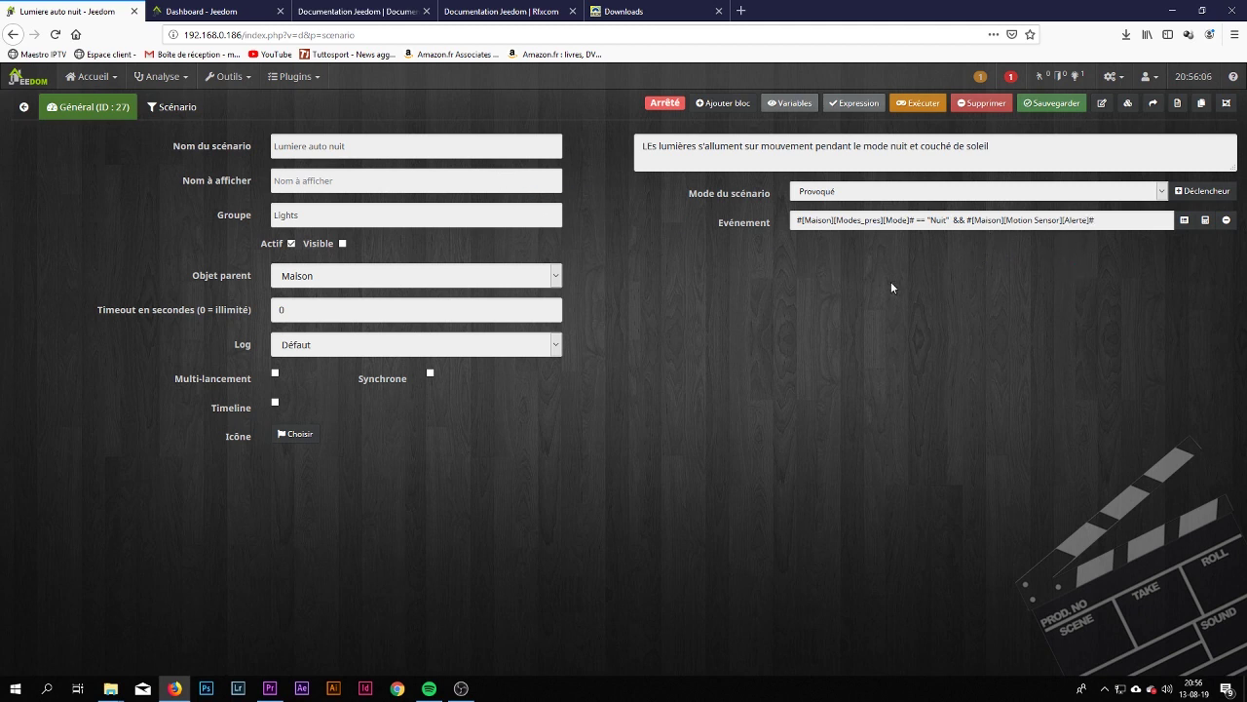
click(168, 107)
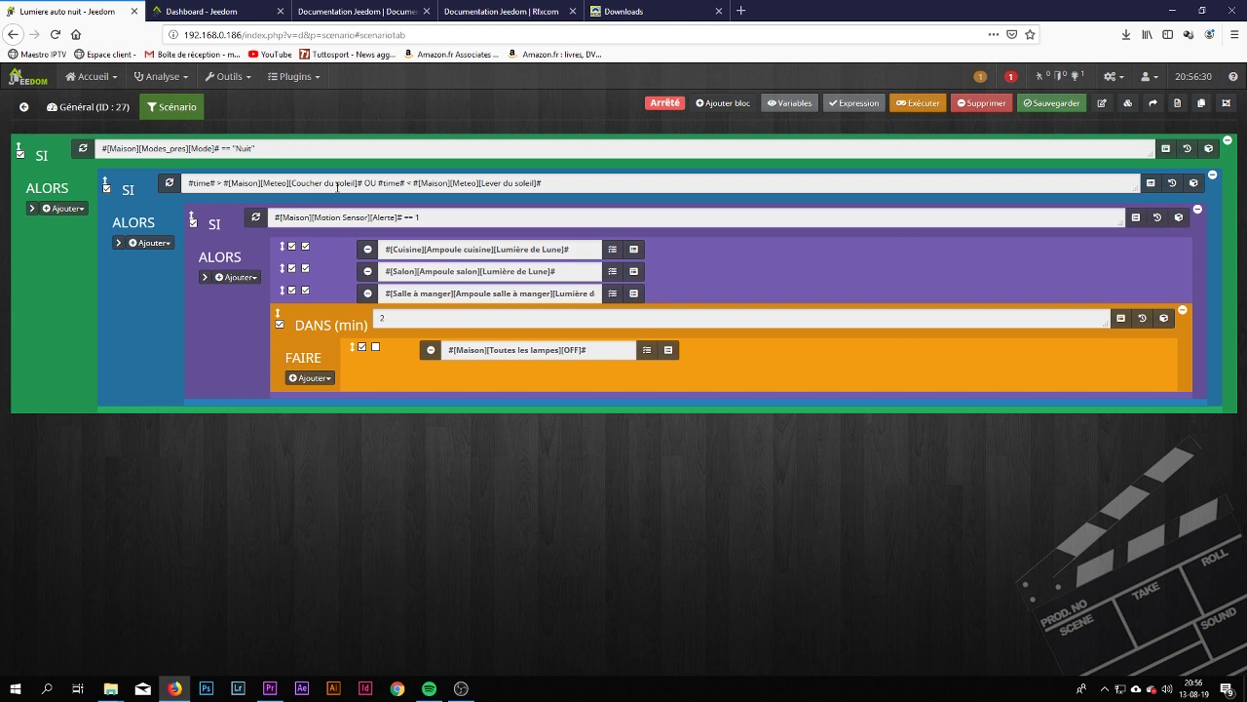
click(23, 106)
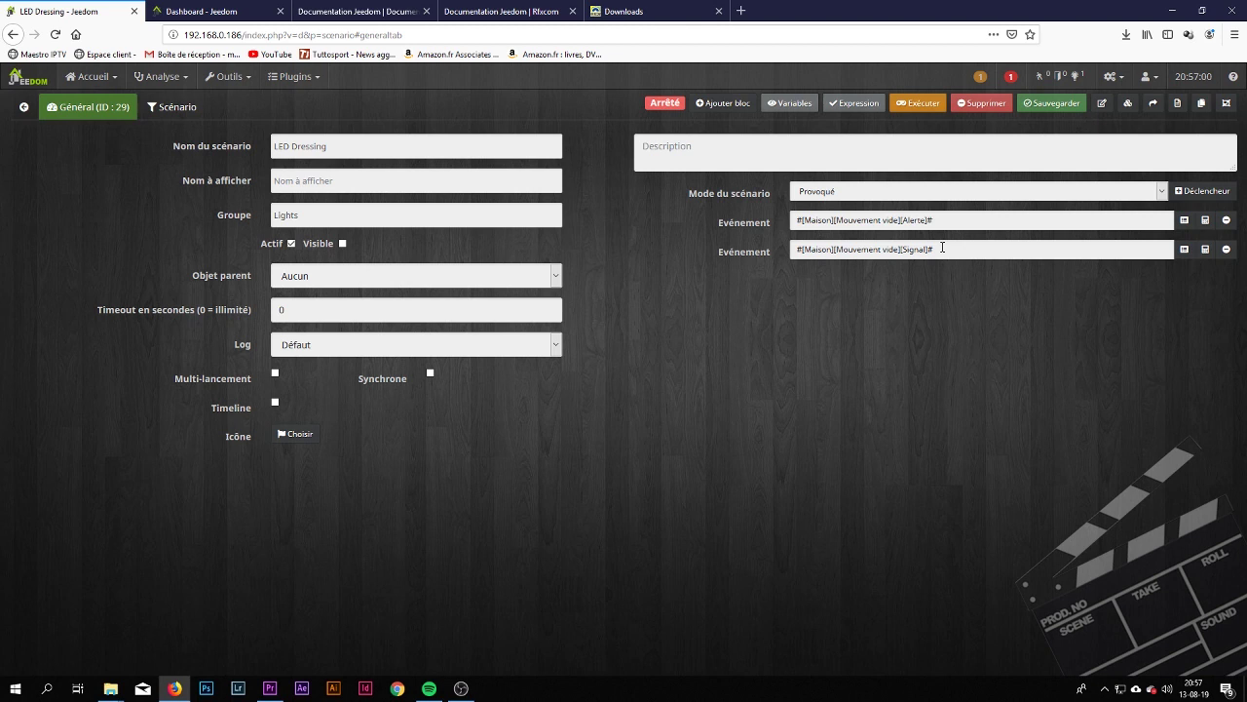
Examine the LED Dressing scenario's action and delay blocks, and the Lights_Alert scenario's condition, lamp colours and repeat loop.
click(166, 105)
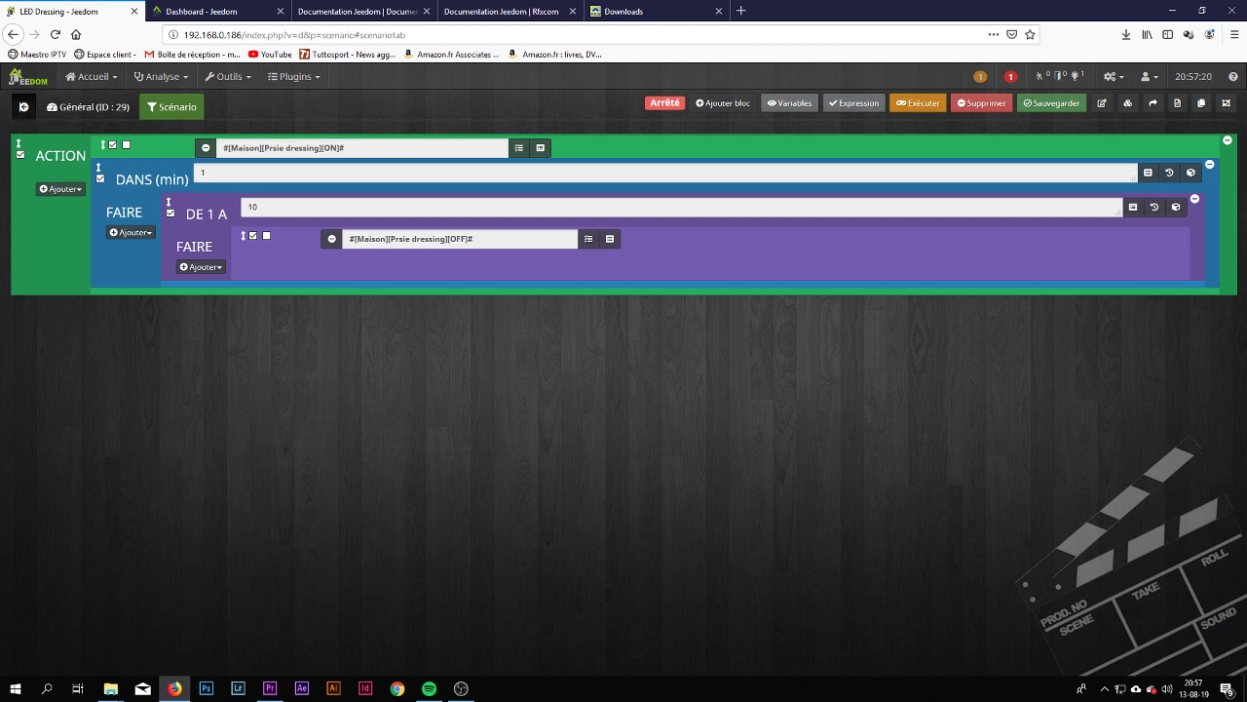
click(23, 106)
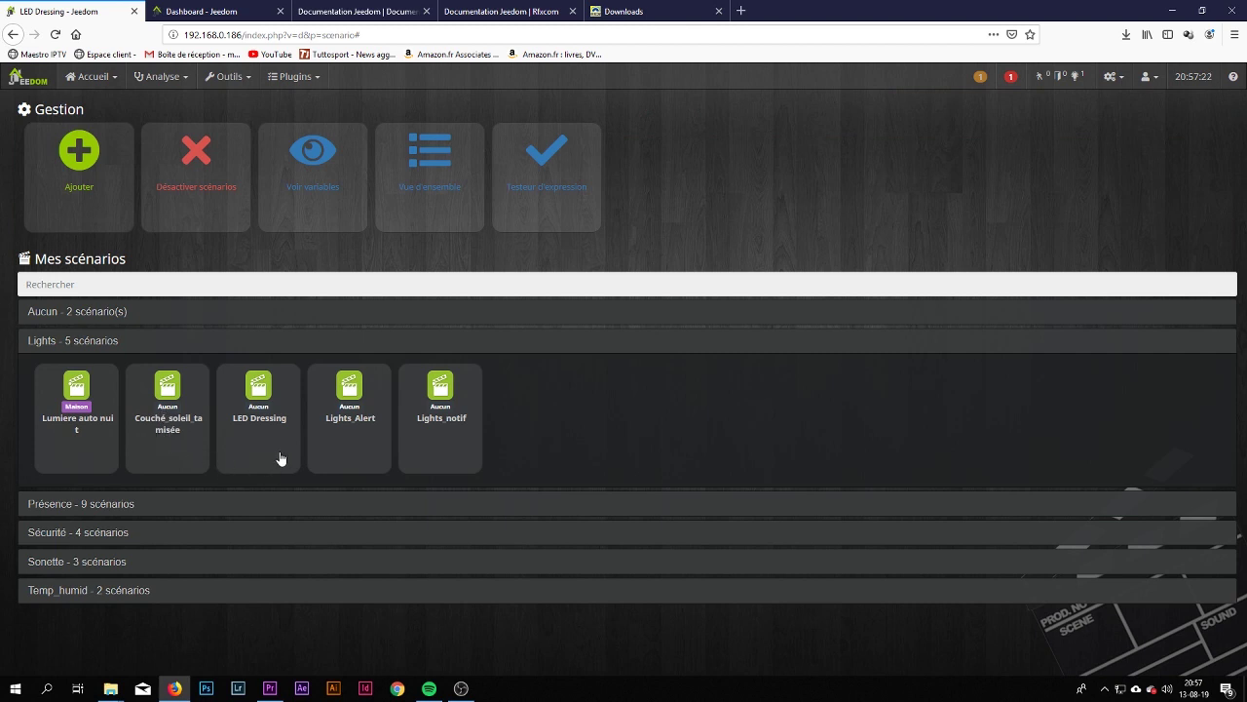
click(358, 431)
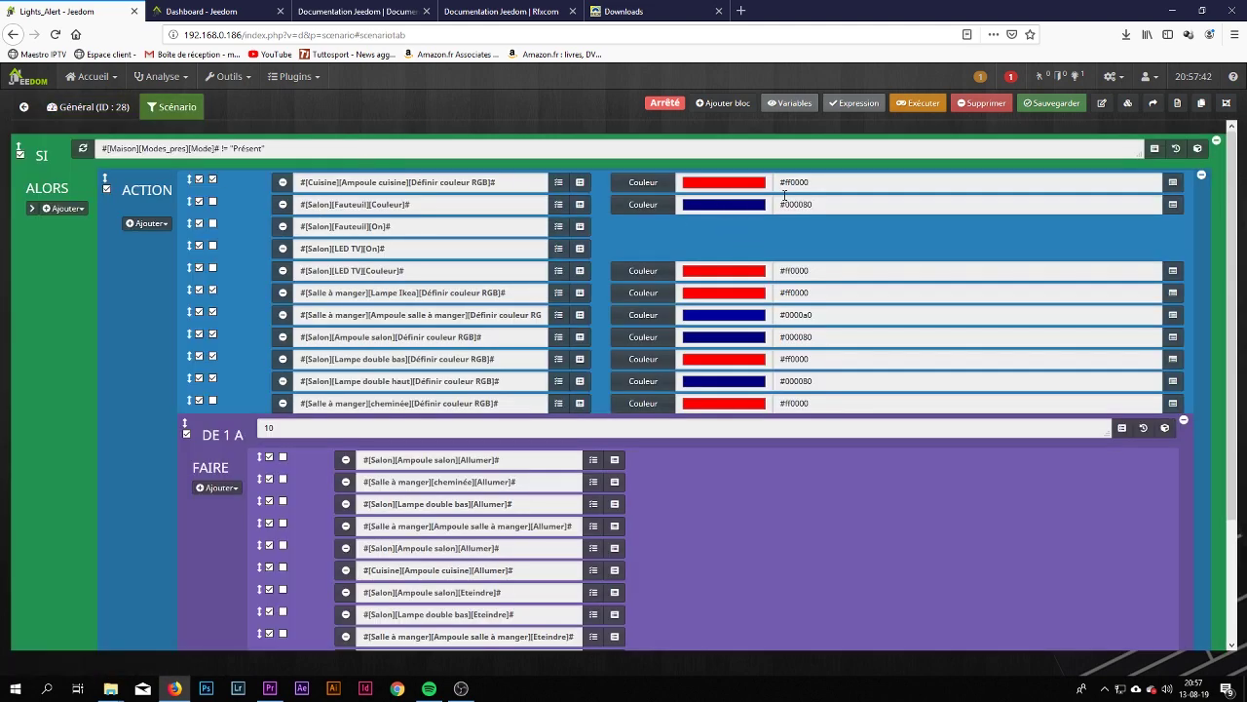
scroll(715, 300, down, 3)
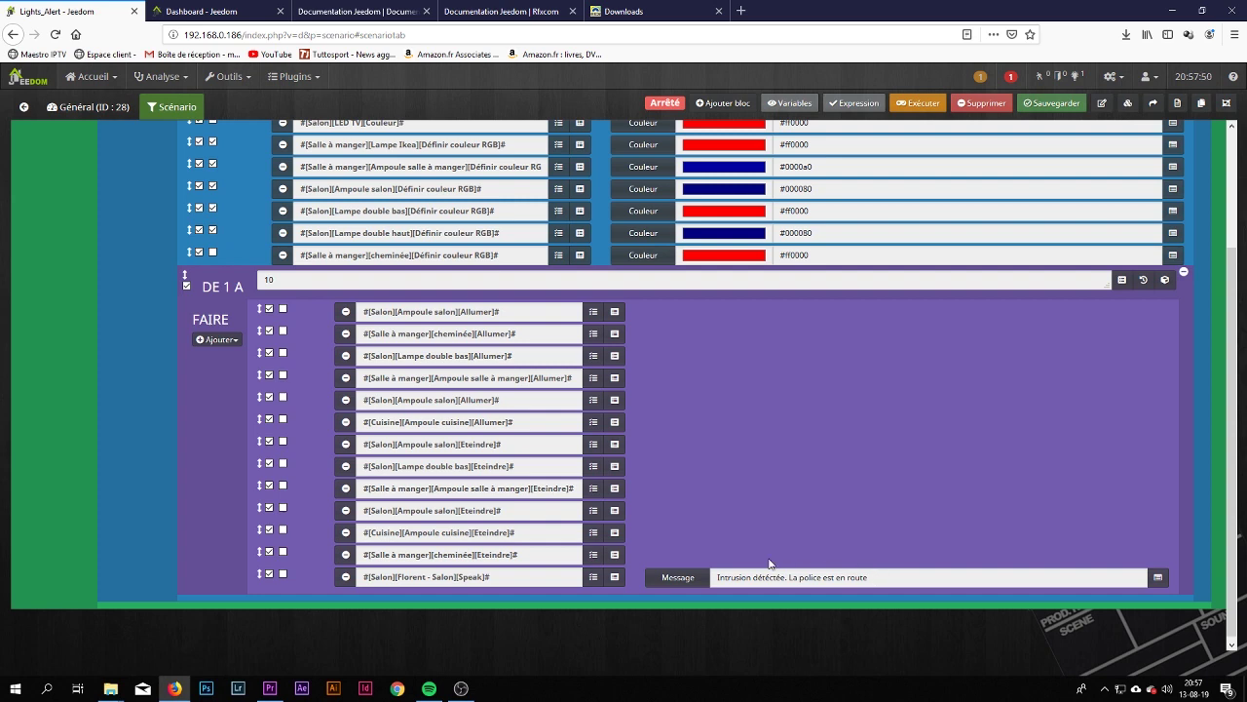
scroll(311, 348, up, 3)
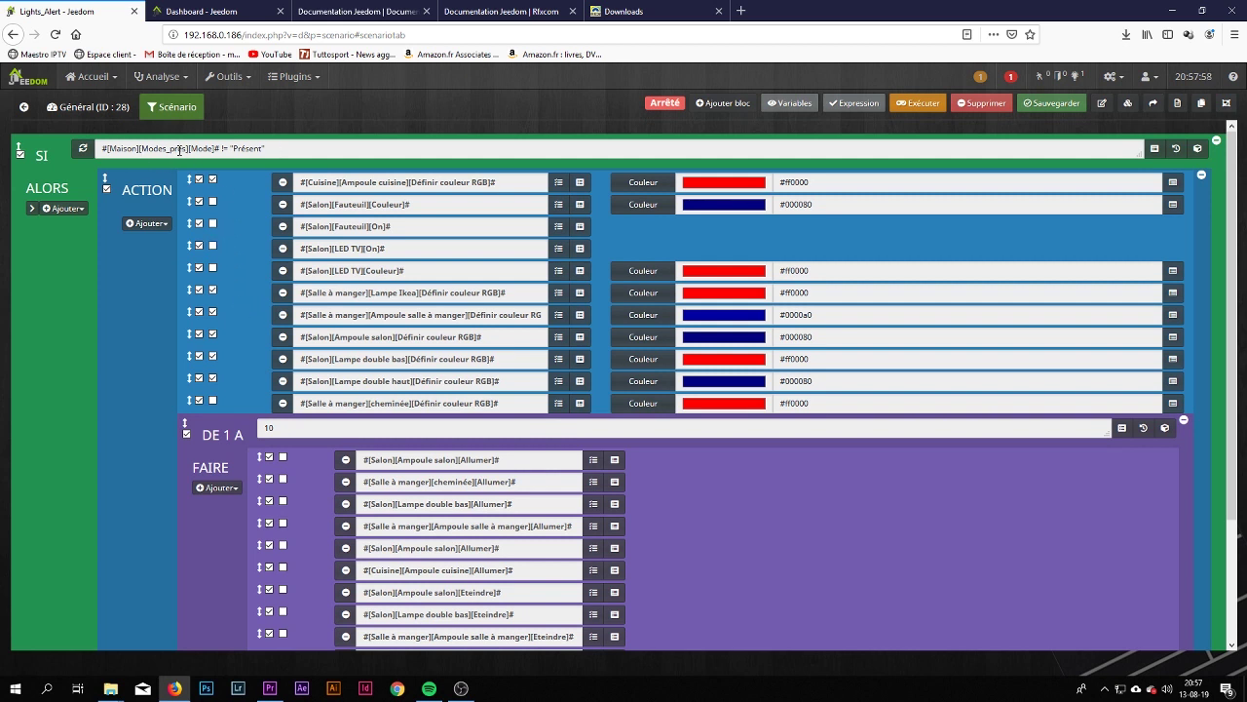
click(25, 108)
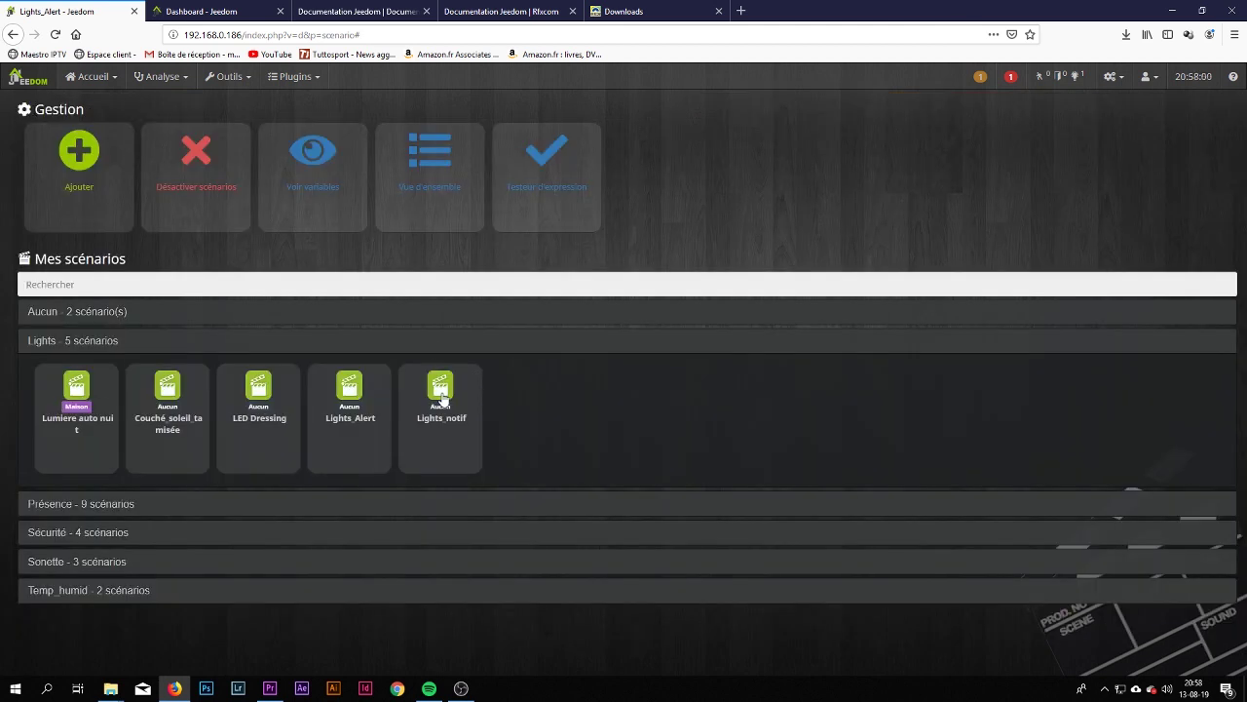
Examine the Lights_notif scenario's trigger events and actions, locating its CDF7C1 doorbell equipment among the Maison equipment on the dashboard.
click(440, 390)
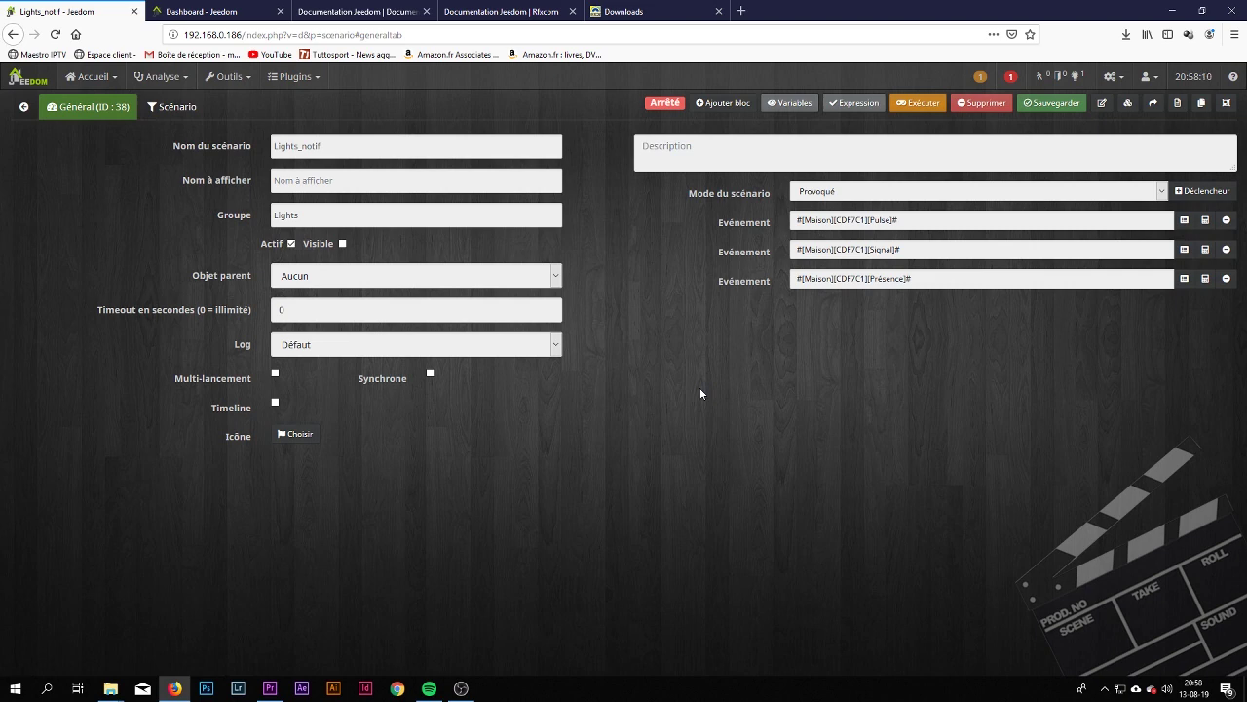
click(191, 11)
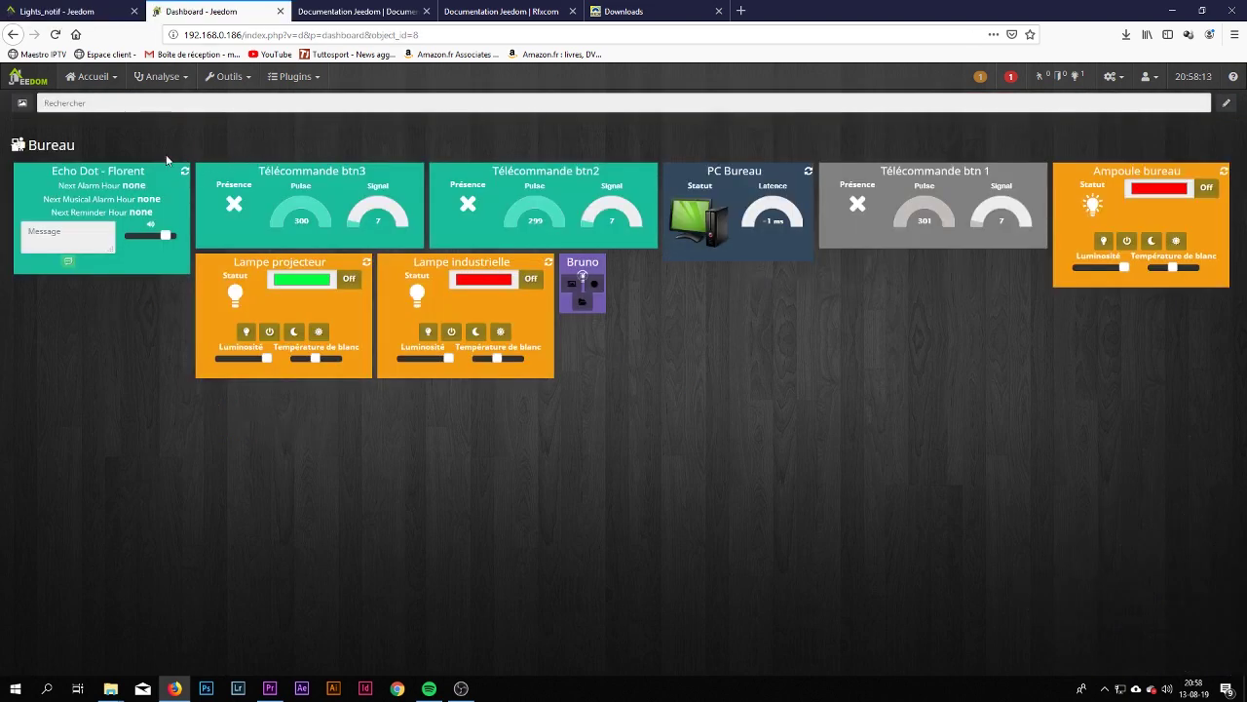
click(35, 78)
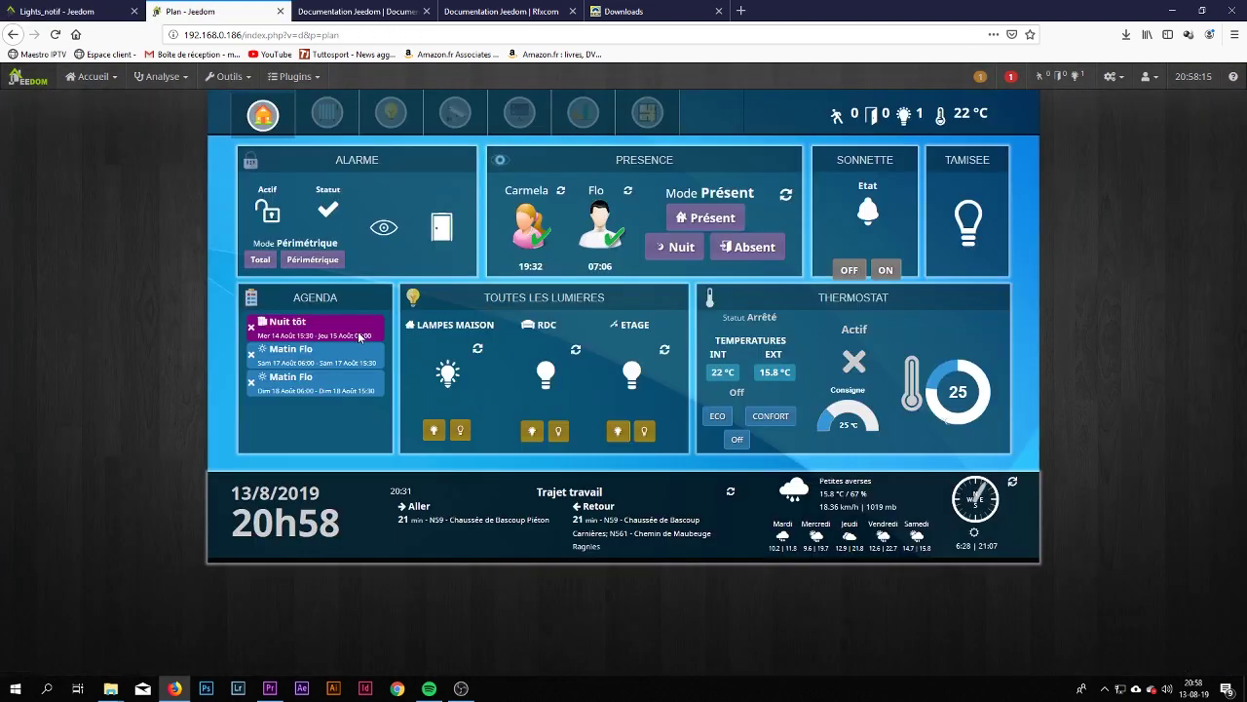
click(92, 77)
mouse_move(118, 103)
click(195, 101)
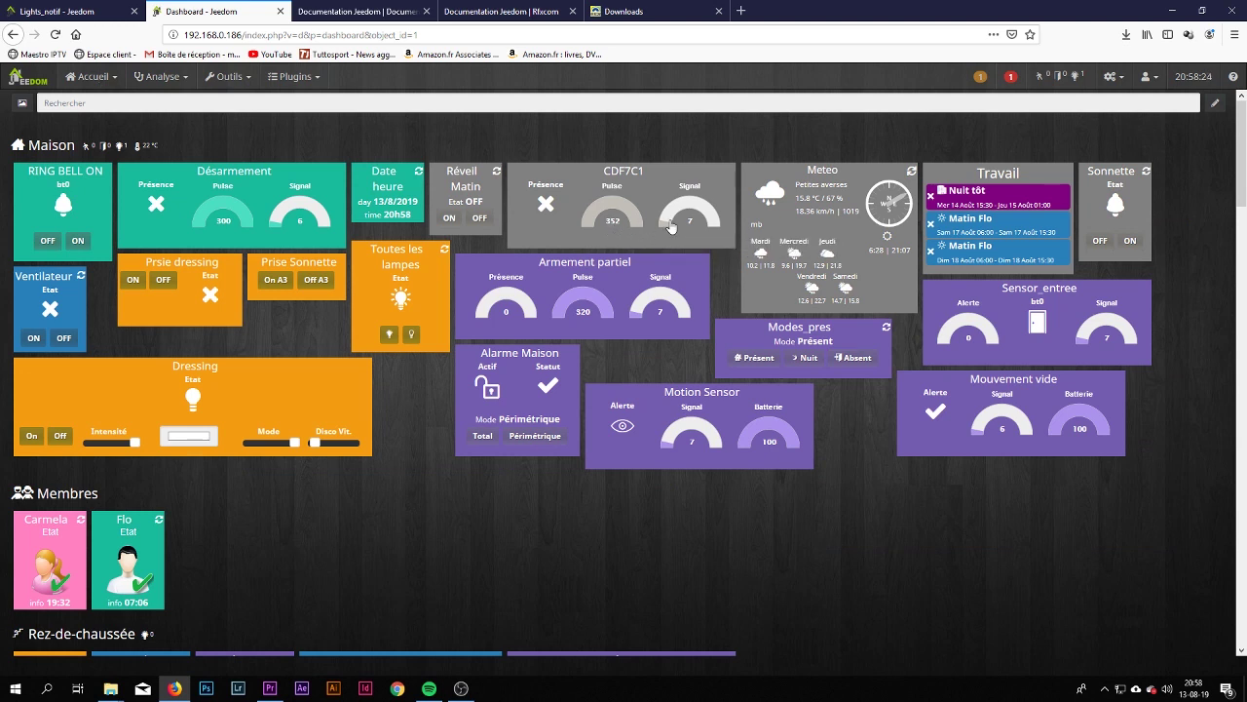
mouse_move(671, 227)
key(ctrl+shift+Tab)
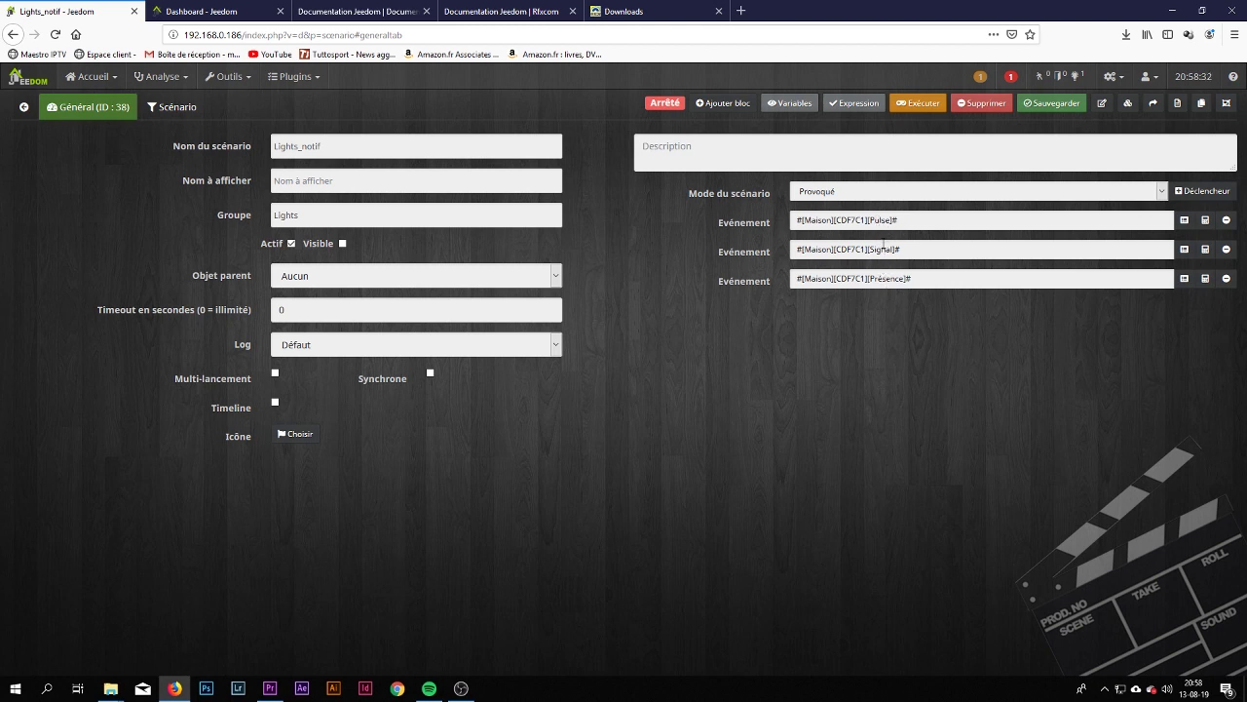
click(179, 114)
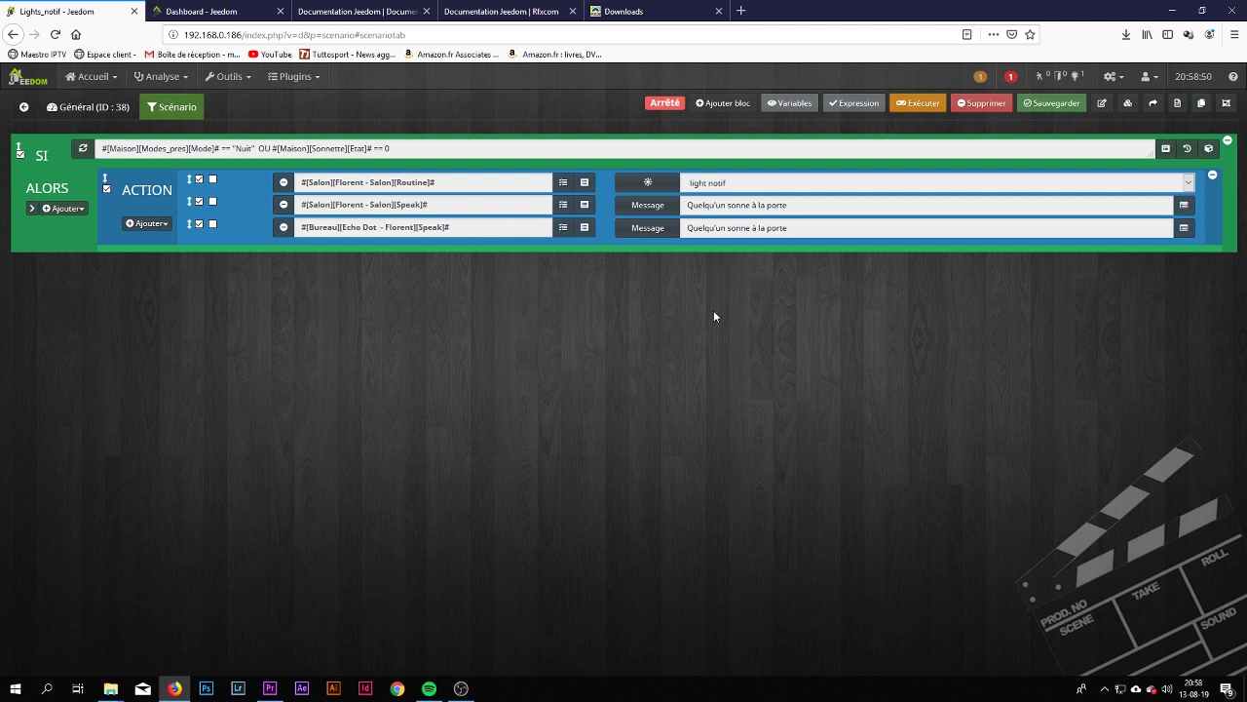
click(25, 107)
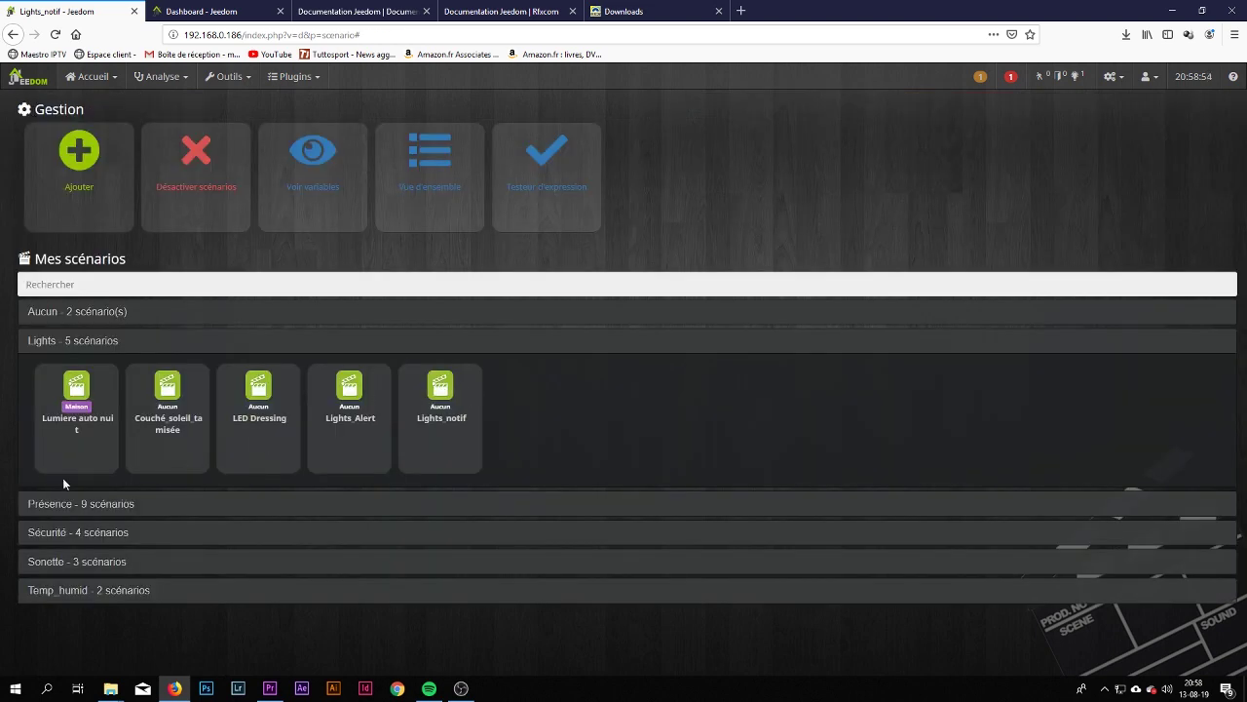
Browse the Présence and Sécurité scenario groups, and examine the Camera Records scenario's trigger event and condition blocks.
click(75, 504)
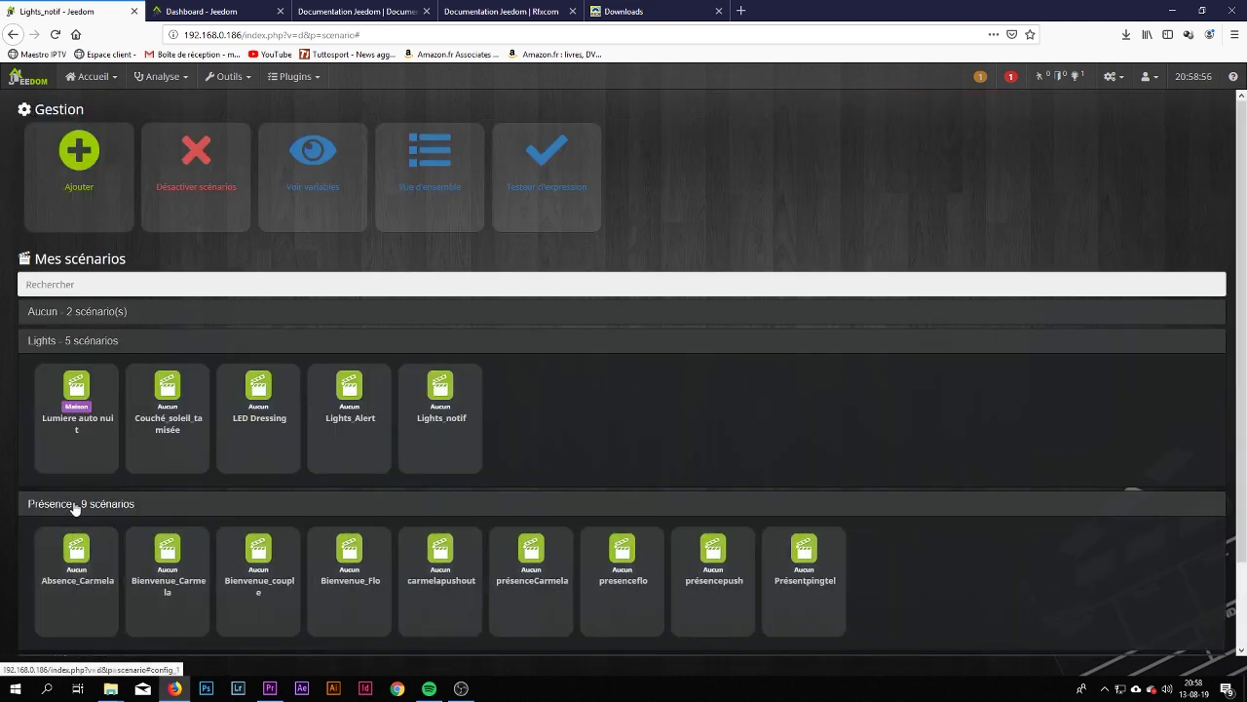
scroll(76, 507, down, 2)
click(127, 409)
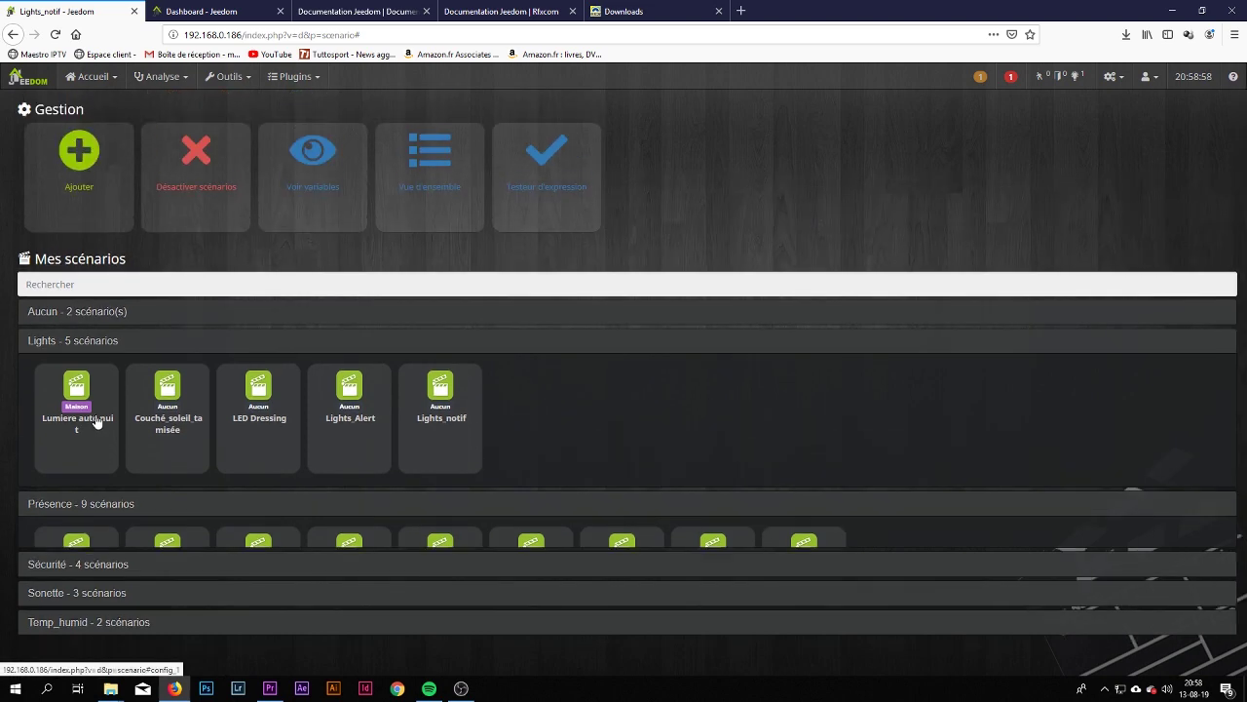
click(76, 531)
scroll(214, 500, down, 2)
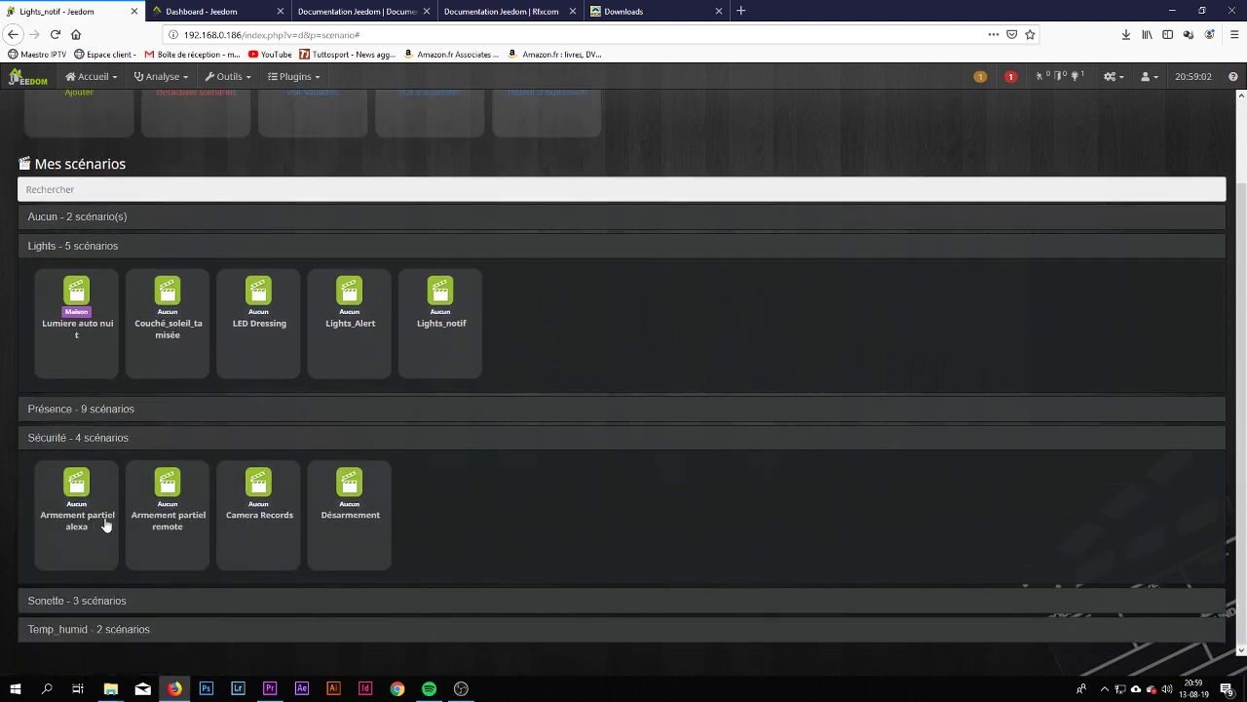
click(259, 497)
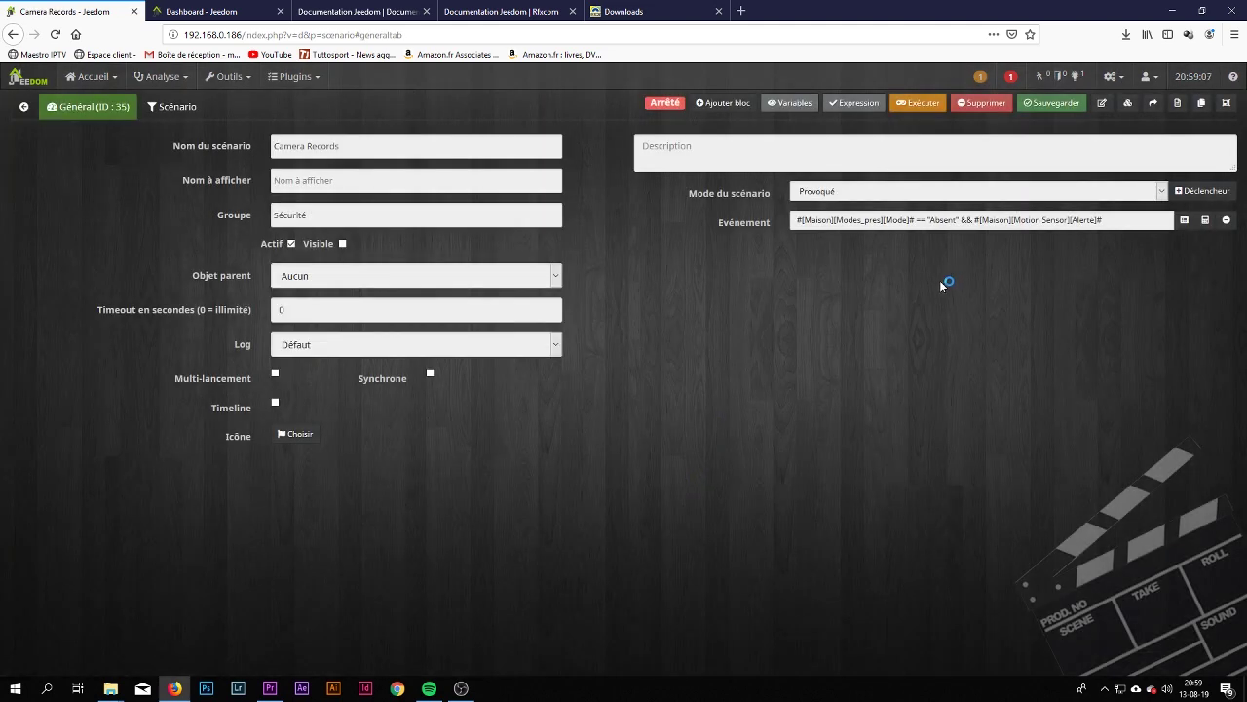
click(153, 108)
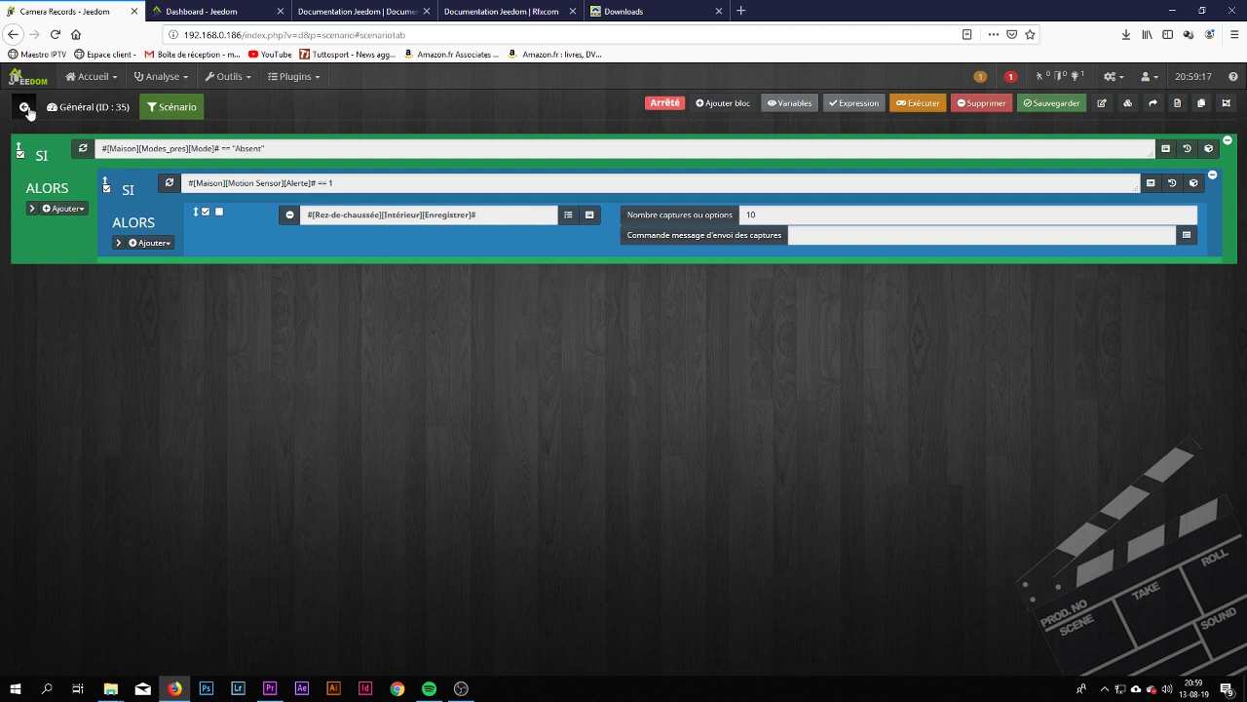
click(23, 106)
Examine the Sonette design camera scenario's triggers and blocks in the Sonette group, and view the camera design that it displays.
click(143, 601)
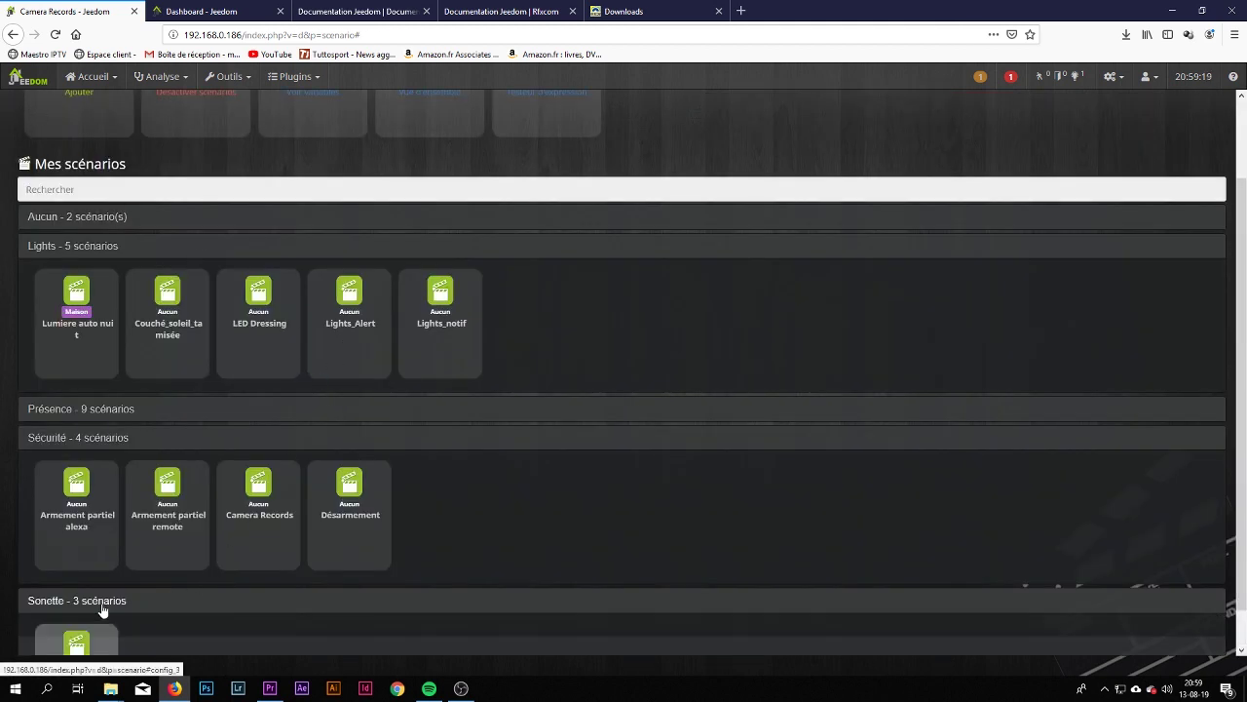
scroll(298, 473, down, 3)
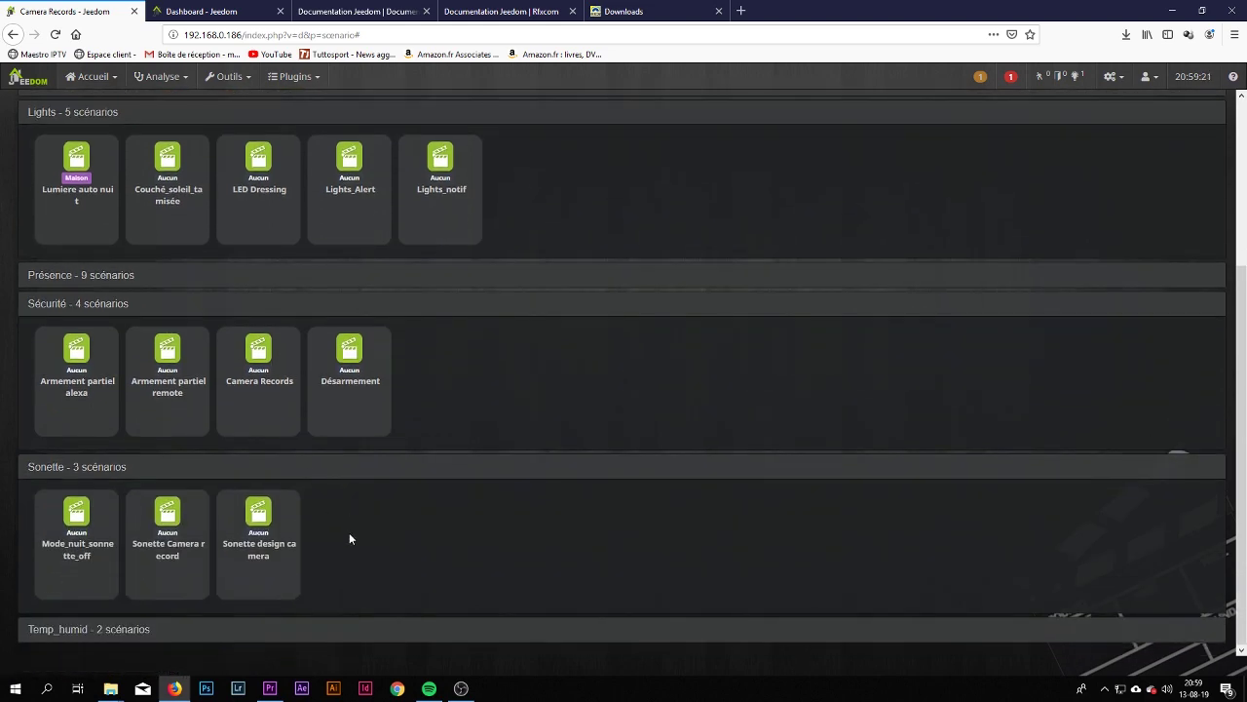
click(280, 545)
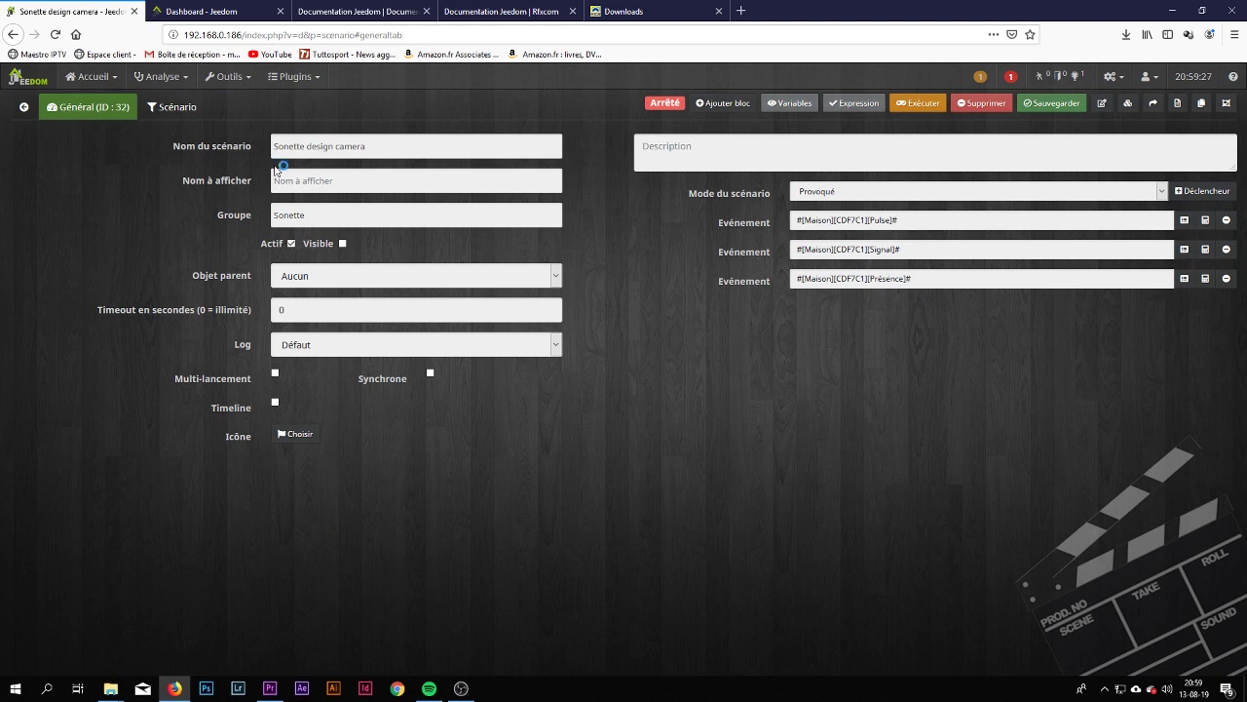
click(161, 108)
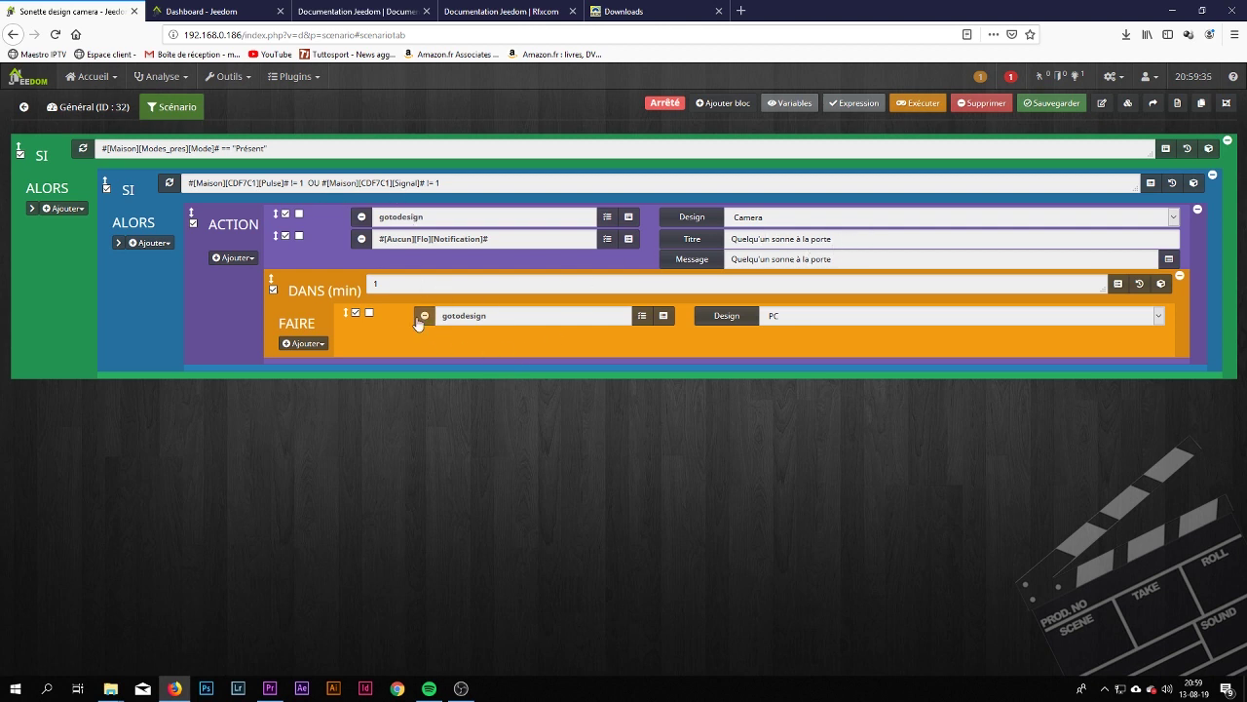
click(210, 9)
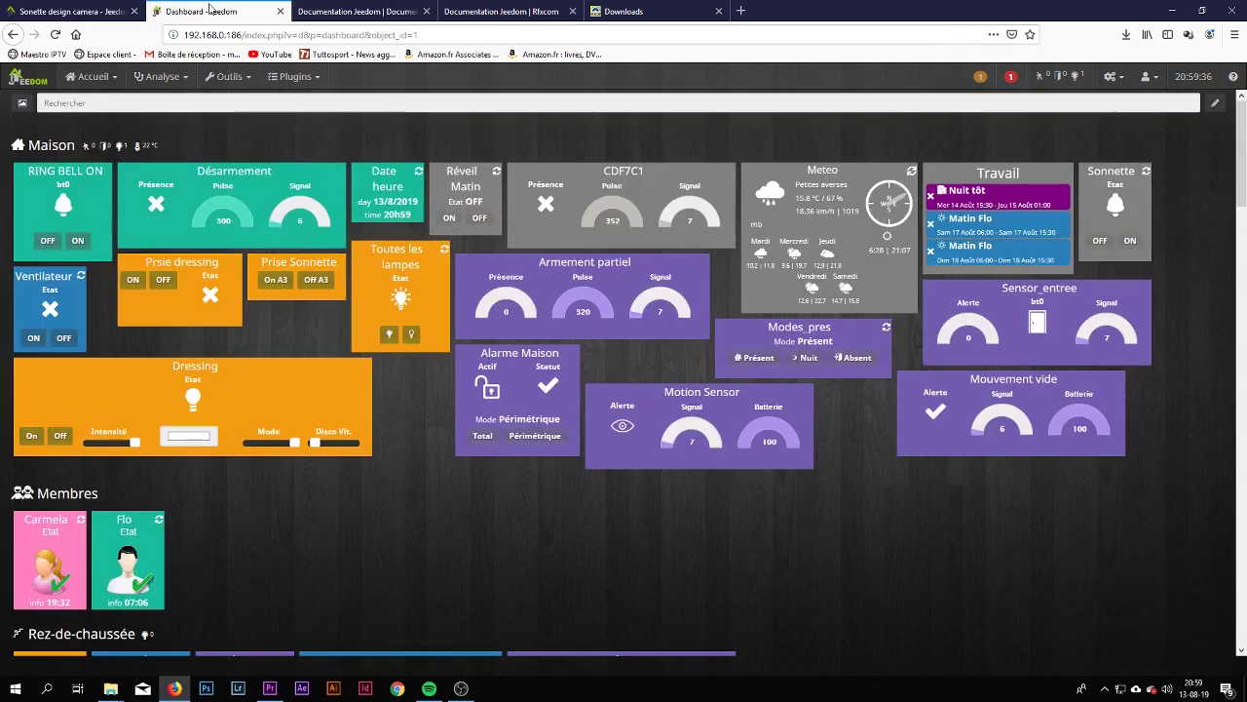
click(29, 78)
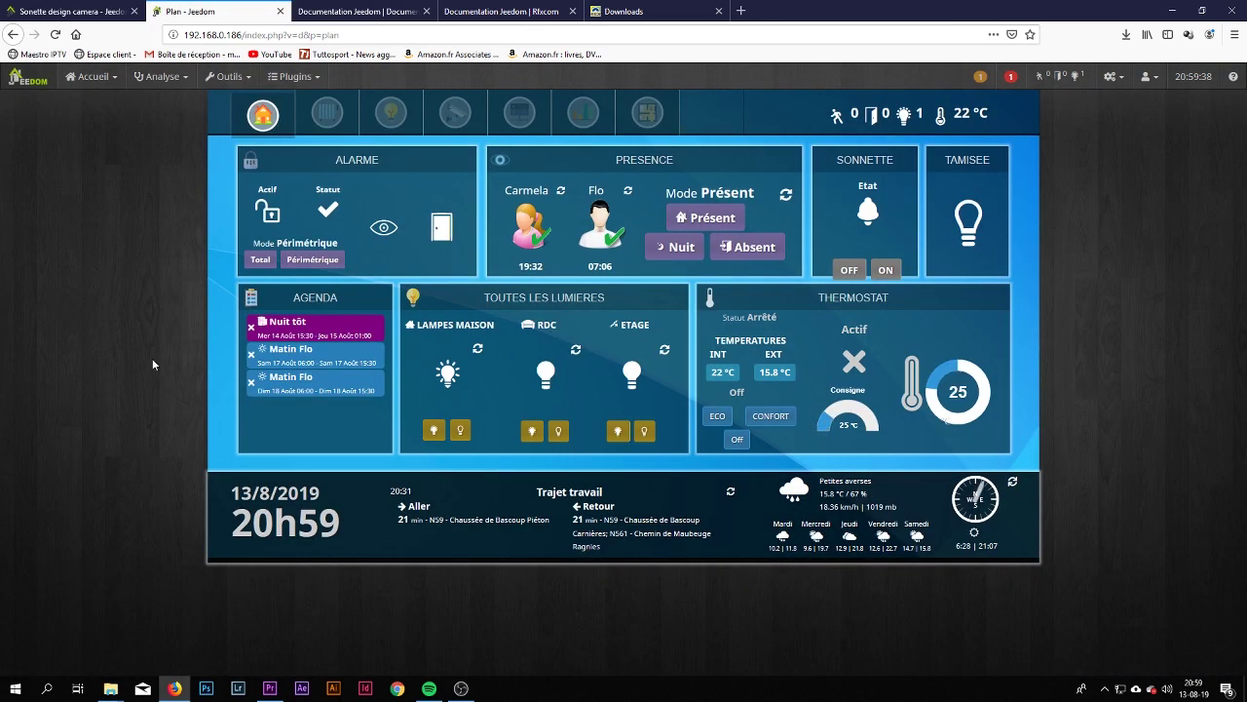
click(448, 120)
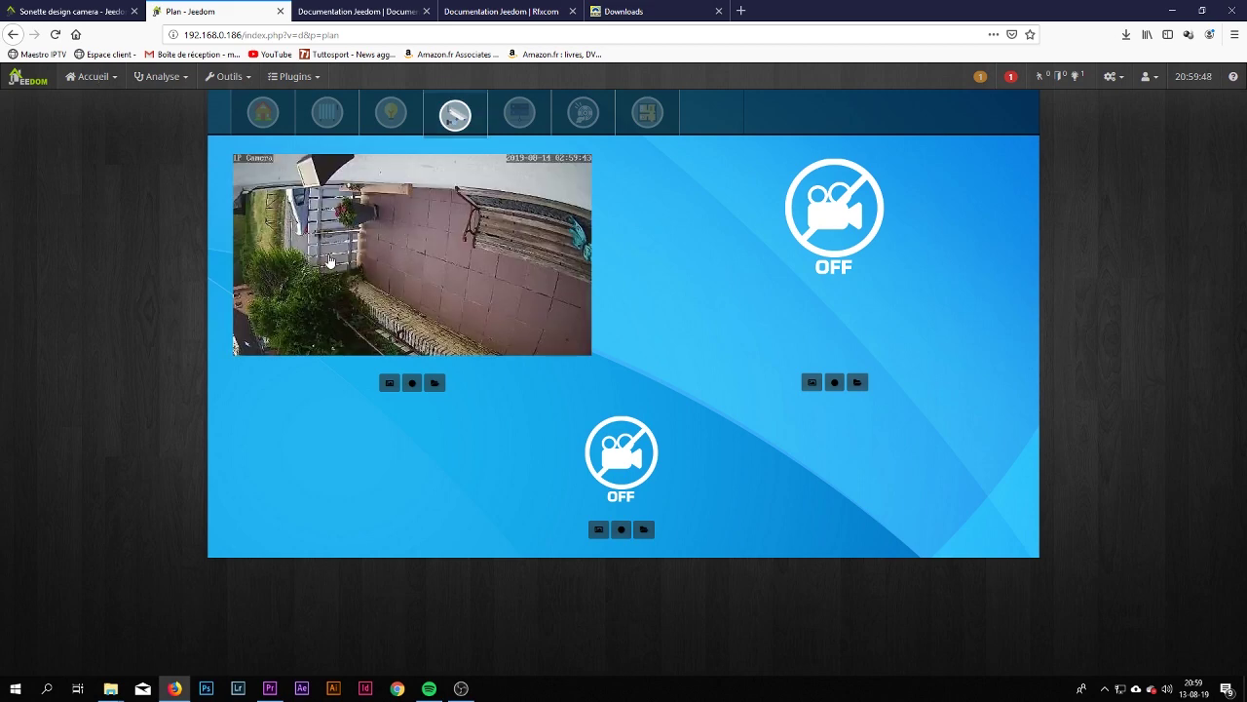
click(71, 12)
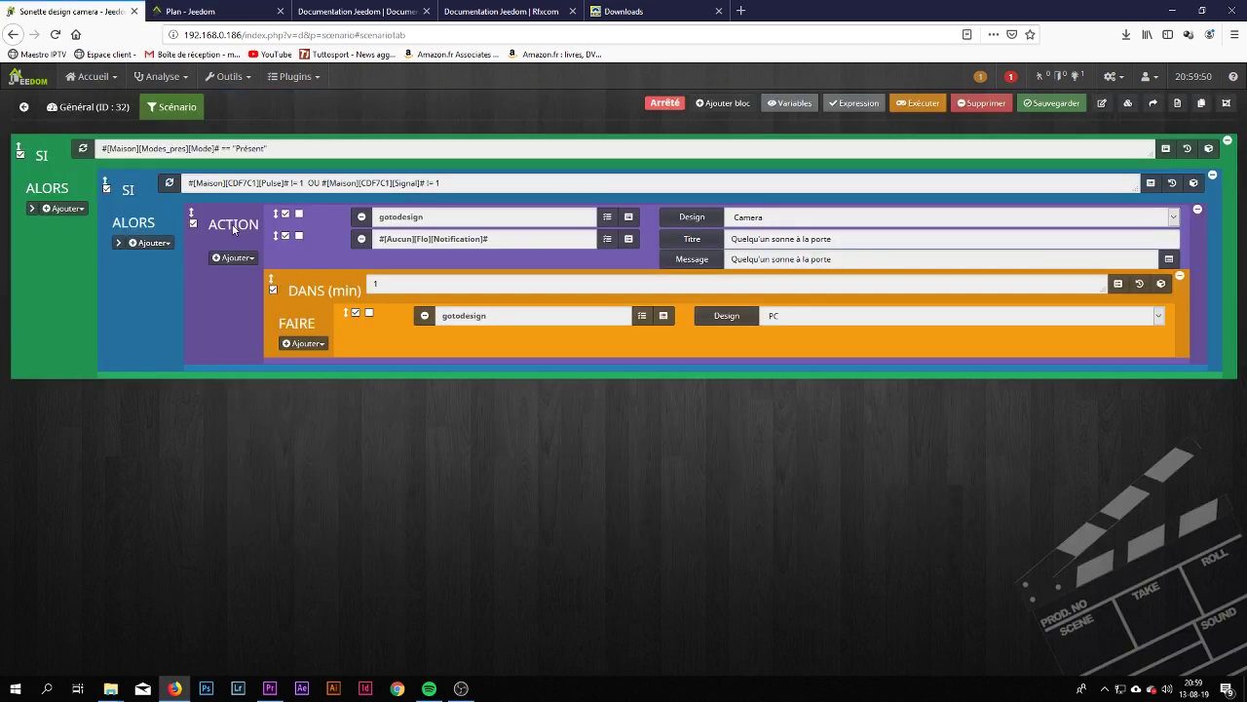
click(24, 106)
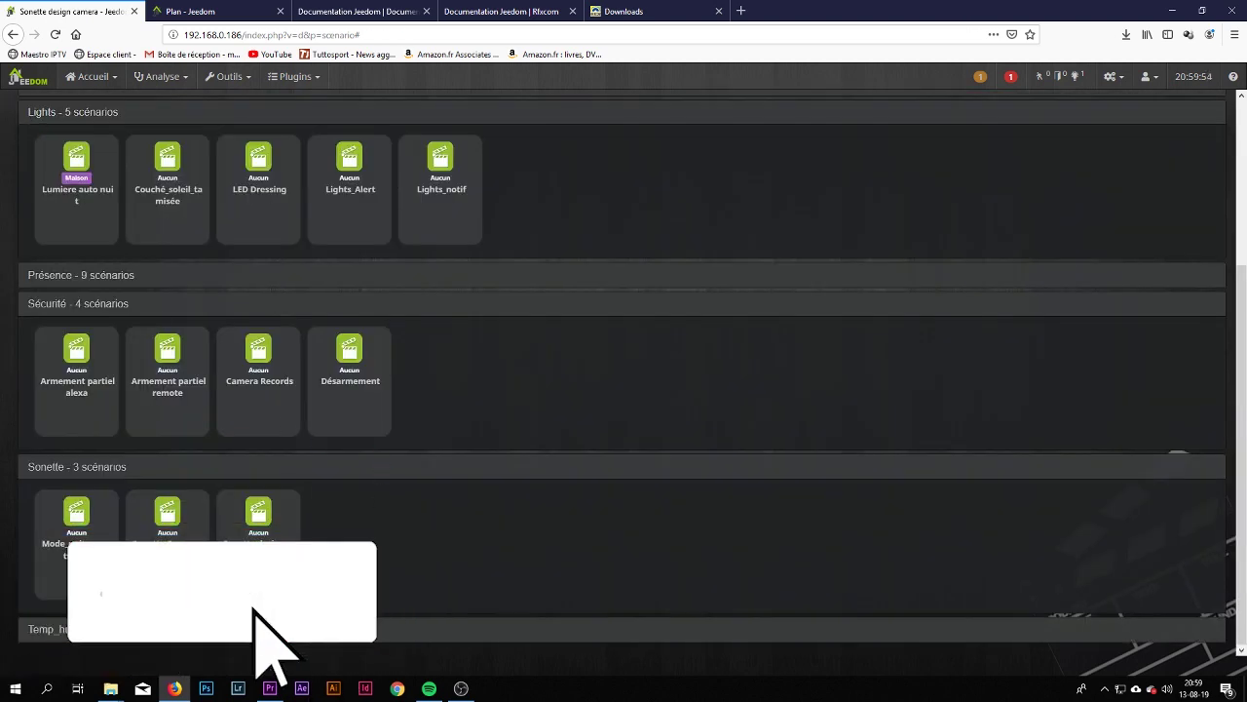
Examine the Sonette Camera record scenario's triggers and actions, and view the 10:08:18 capture from 2019-08-06 in the Entrée camera's history.
click(232, 508)
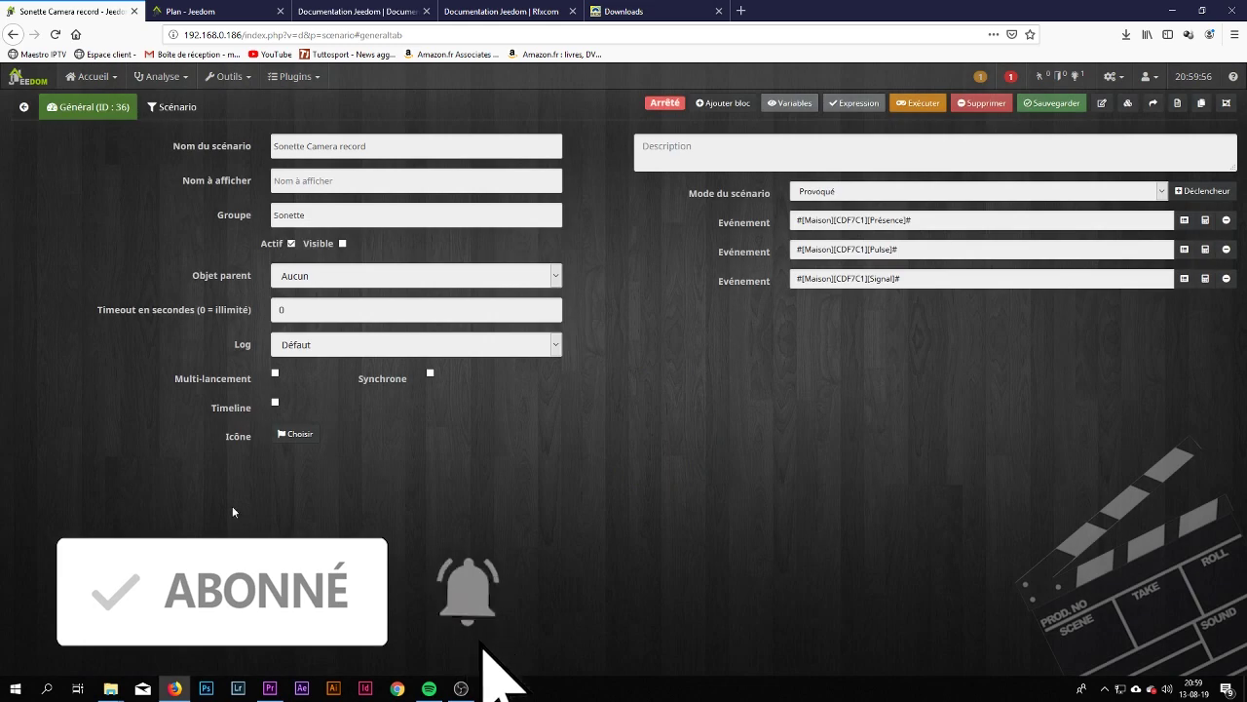
click(173, 108)
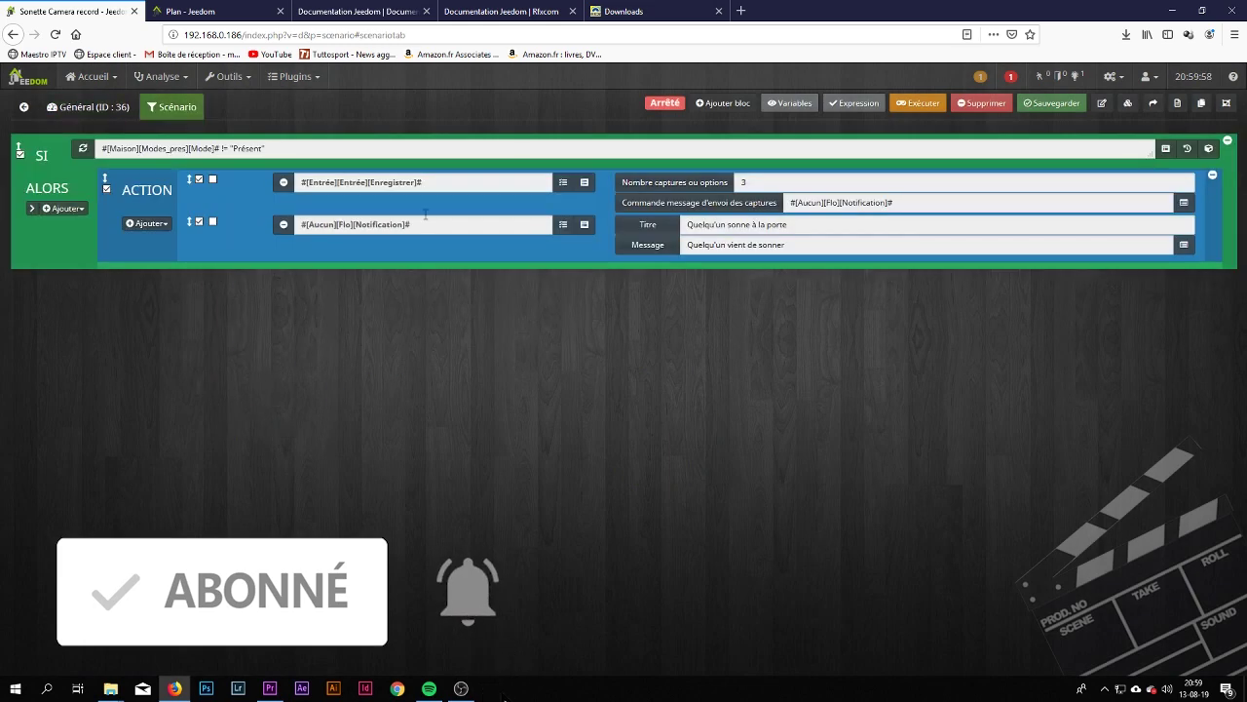
key(ctrl+Tab)
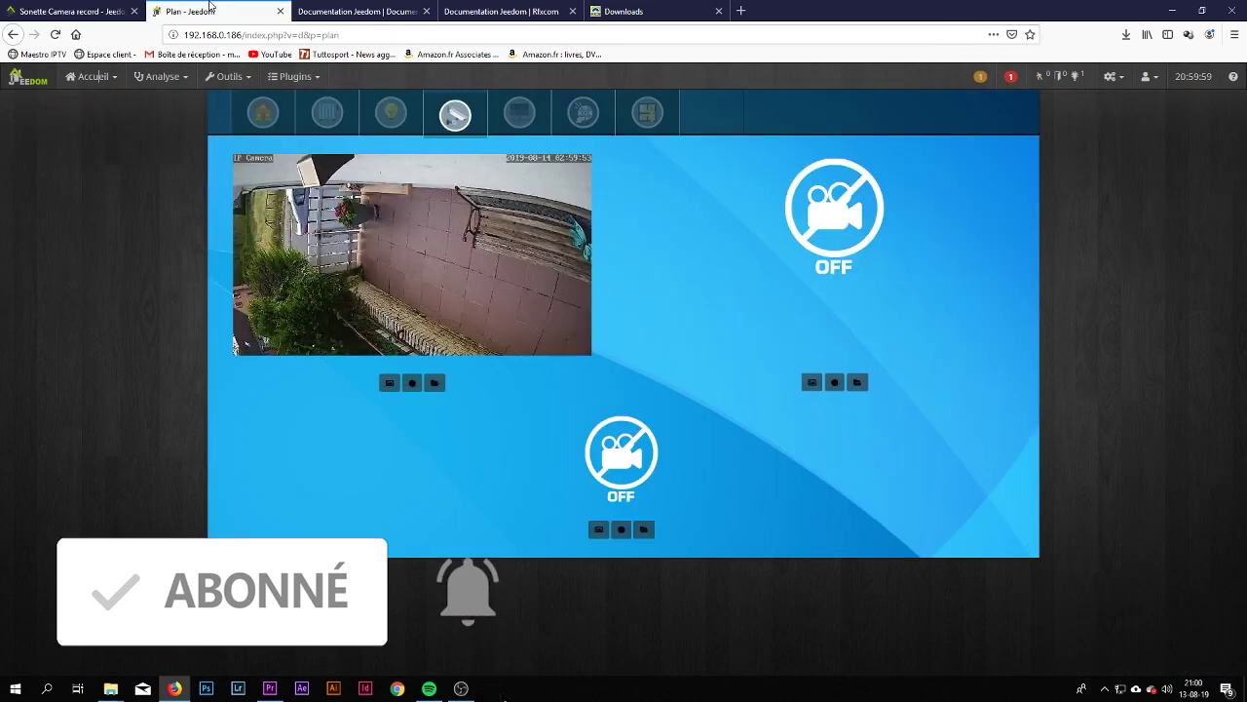
click(435, 383)
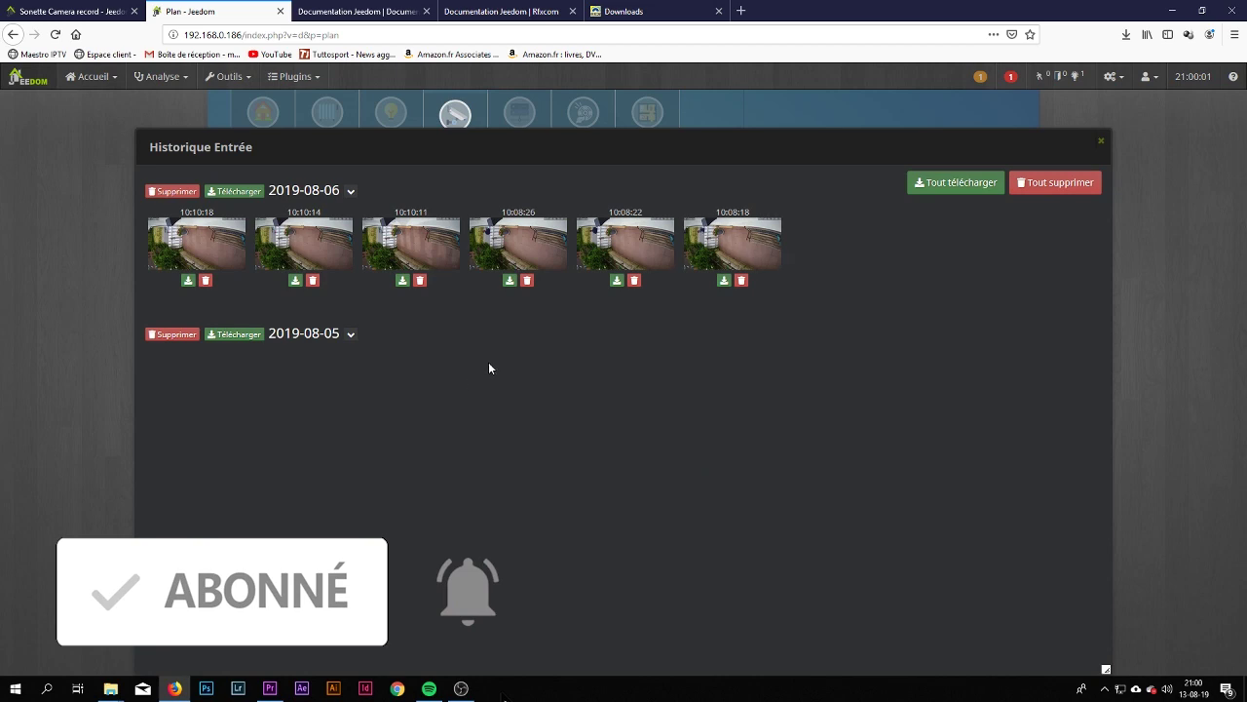
click(740, 247)
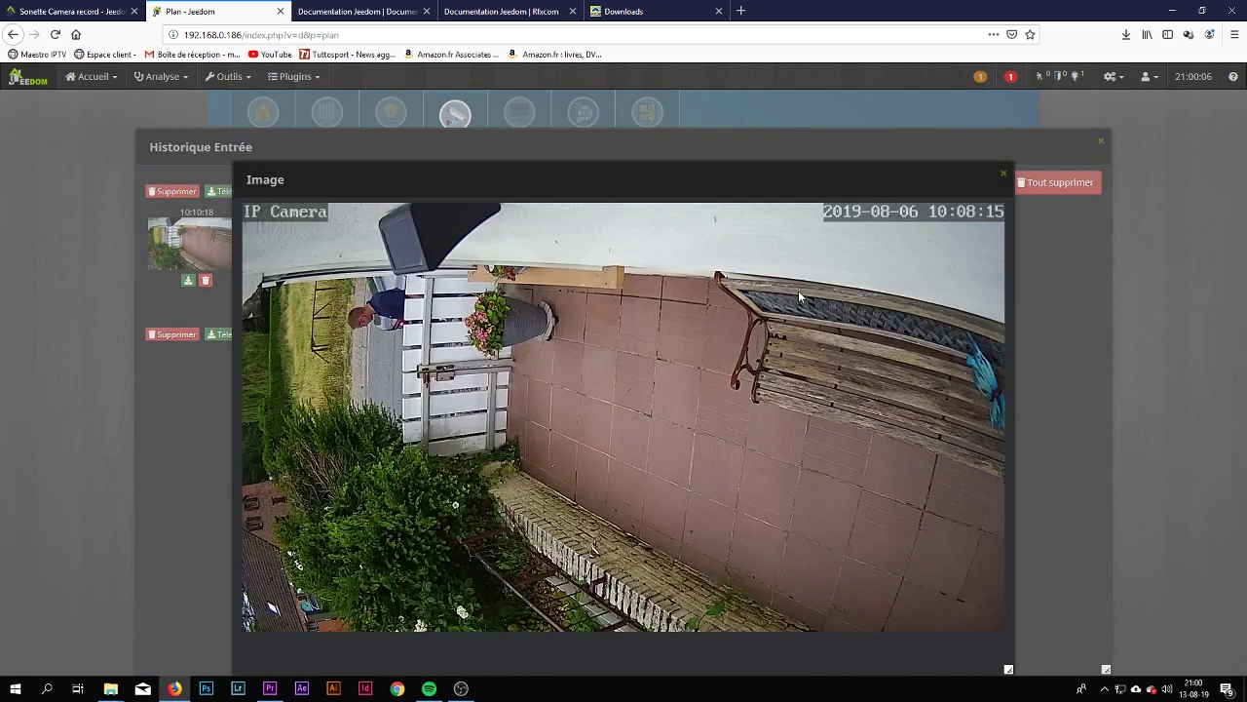
click(1050, 156)
click(1102, 142)
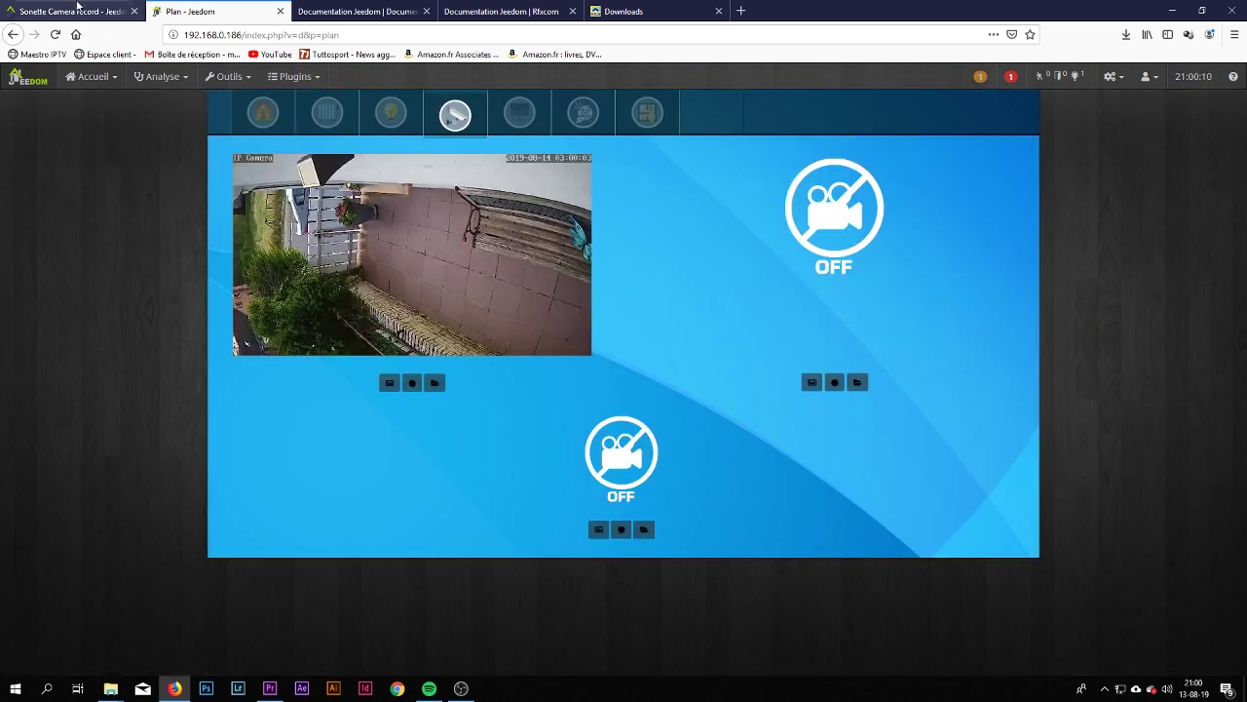
click(77, 8)
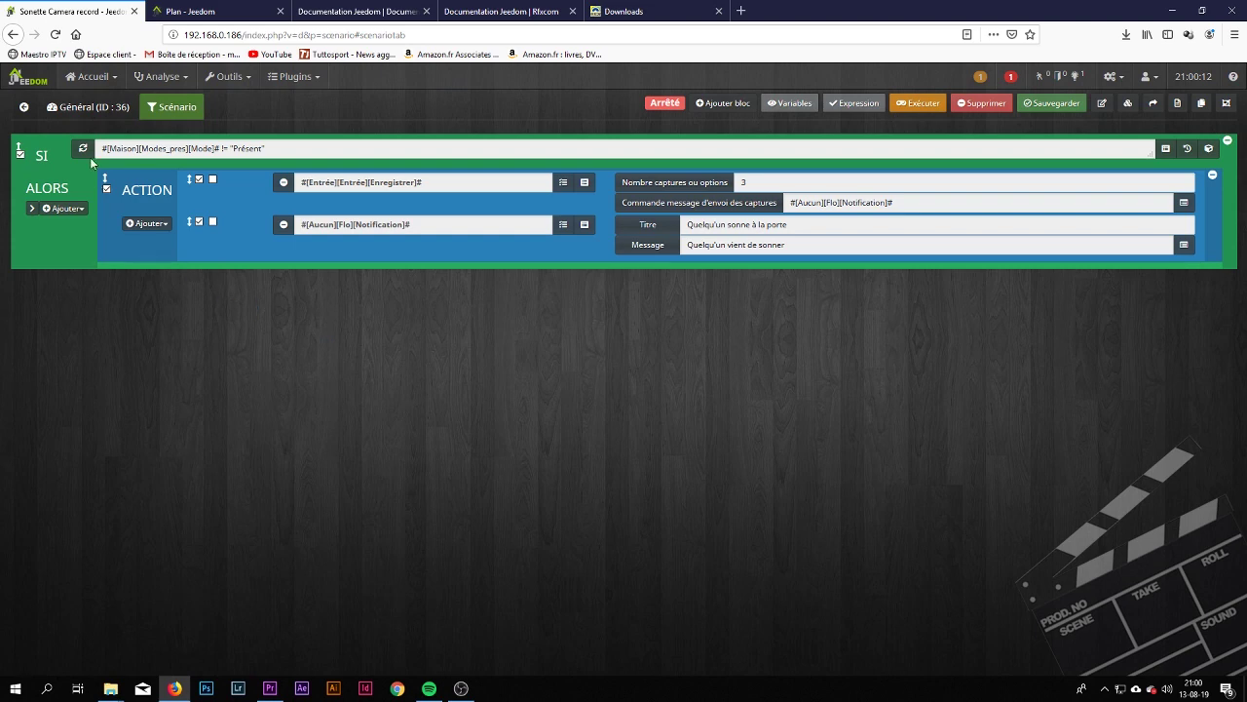
click(24, 106)
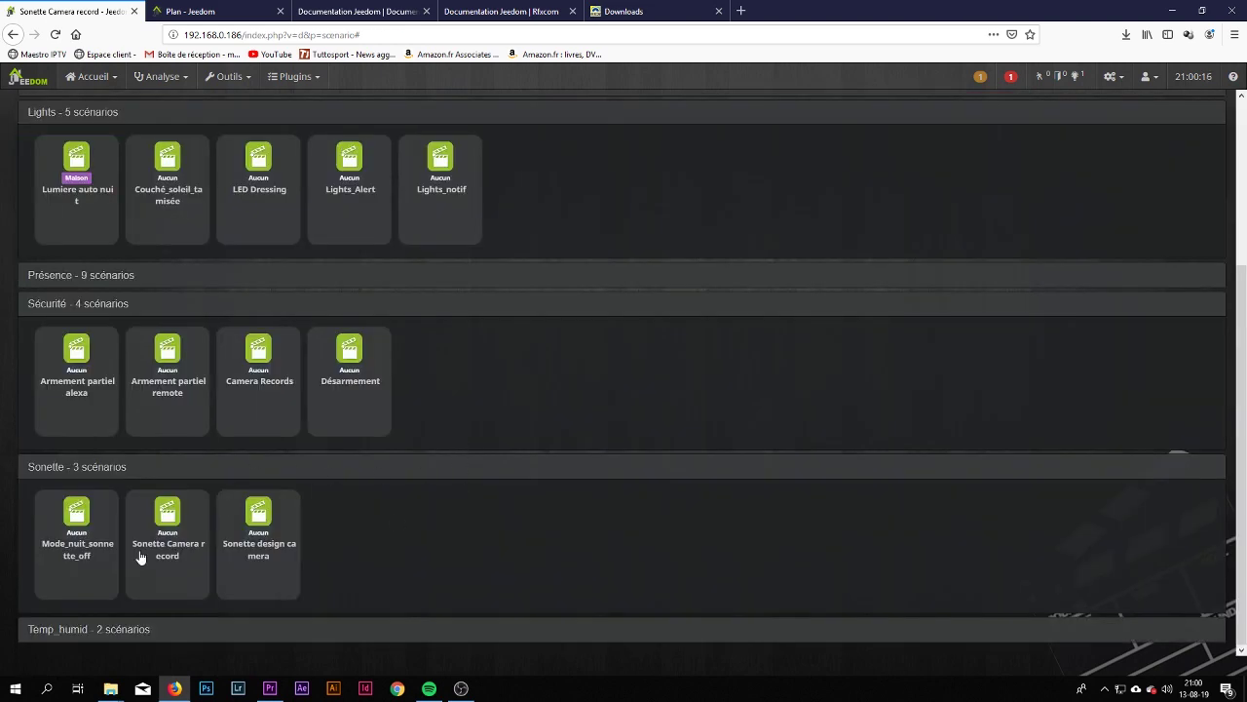
Examine the Mode_nuit_sonnette_off scenario's trigger event and its condition with the doorbell actions, and return to the scenario list.
click(64, 563)
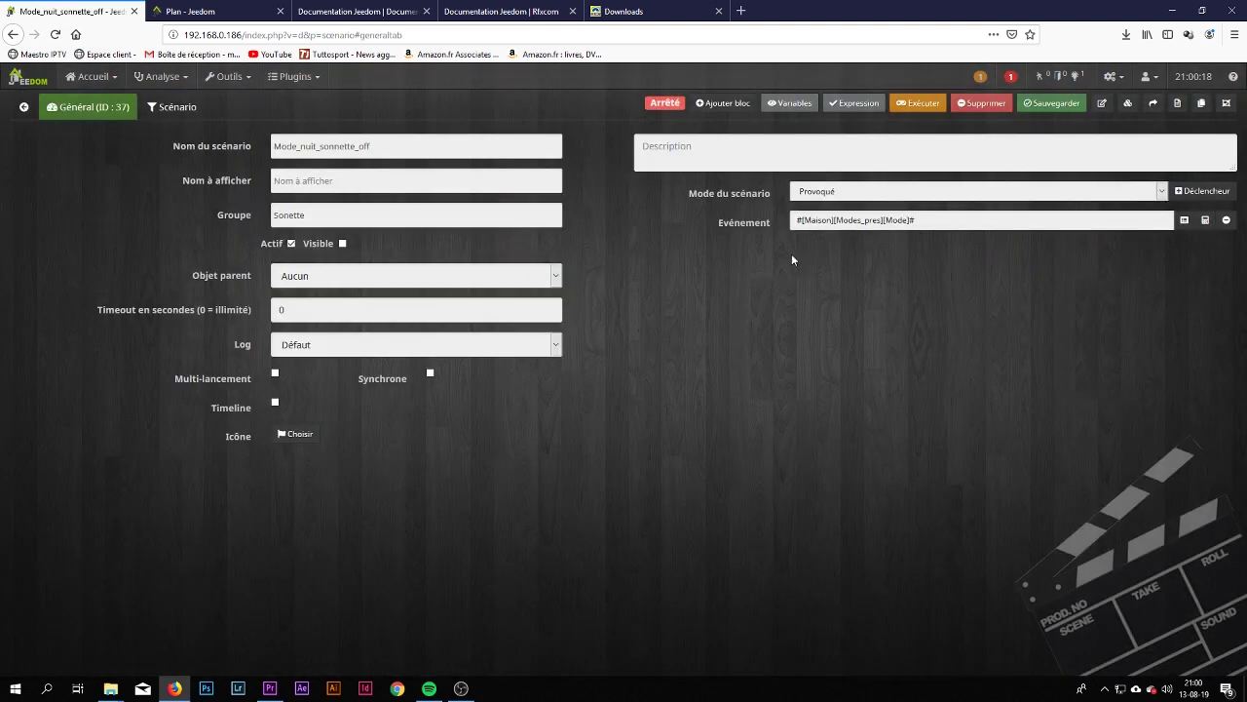
click(172, 107)
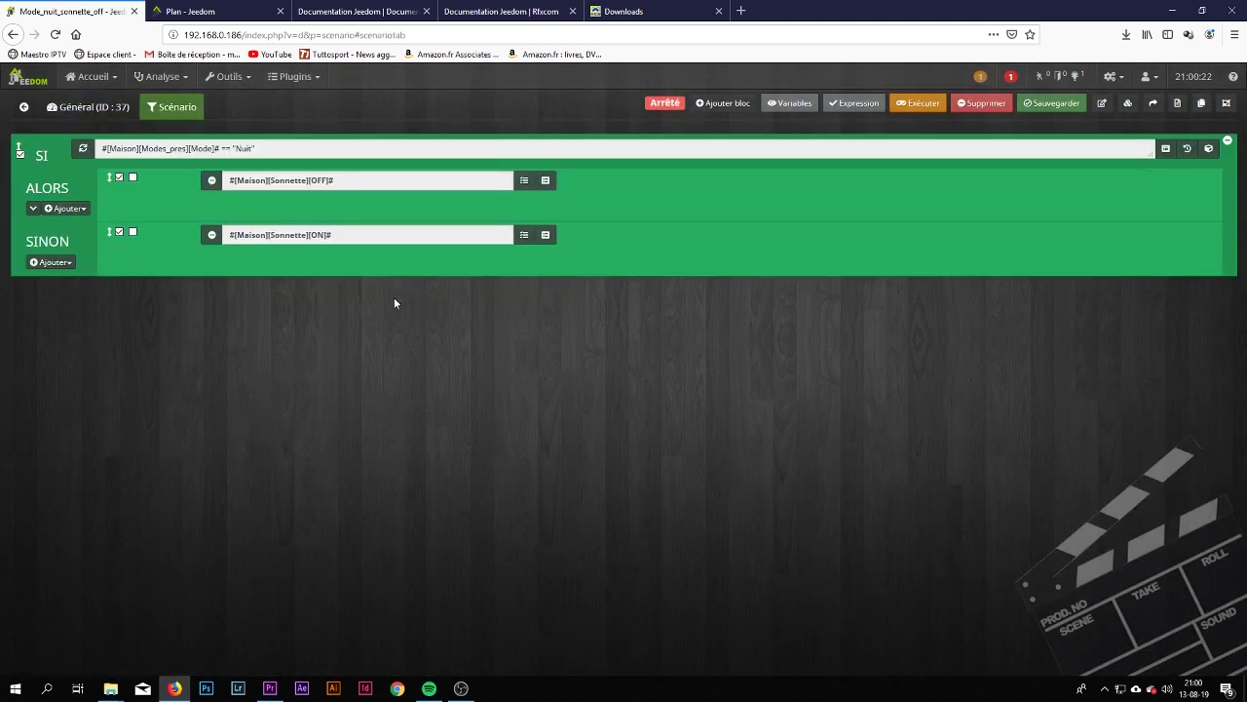
click(24, 107)
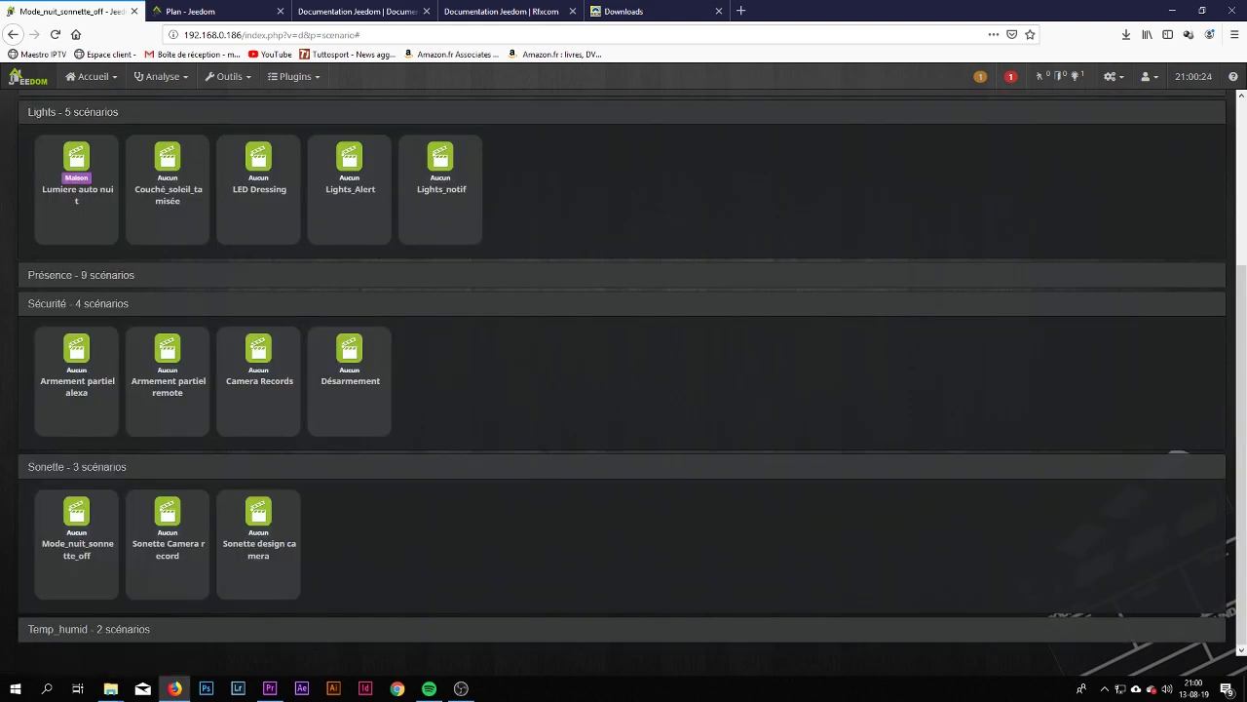